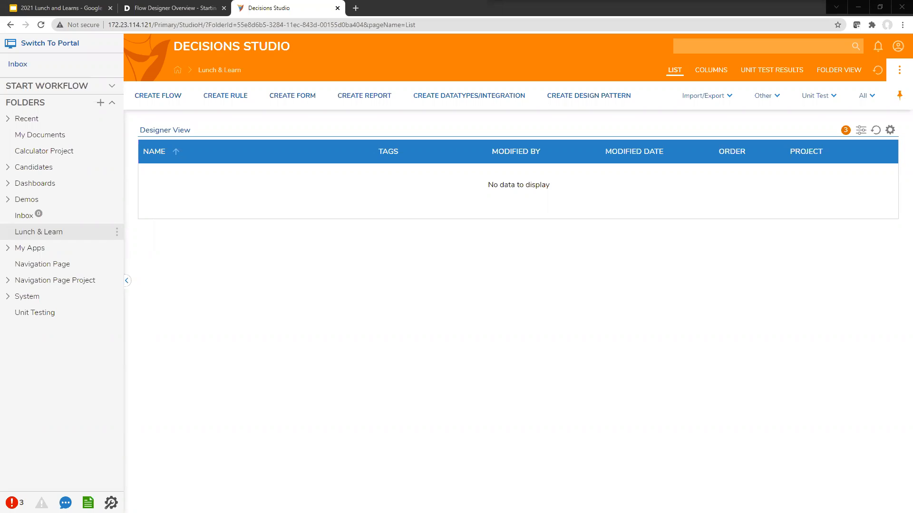
# Create a new blank Flow named 'Parent child form example' in the Lunch & Learn folder
pyautogui.click(171, 101)
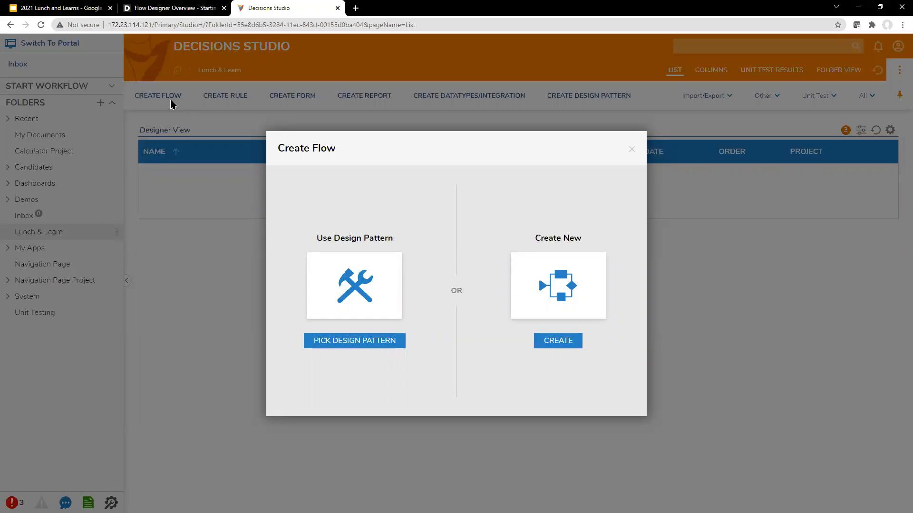
pyautogui.click(561, 291)
pyautogui.click(430, 253)
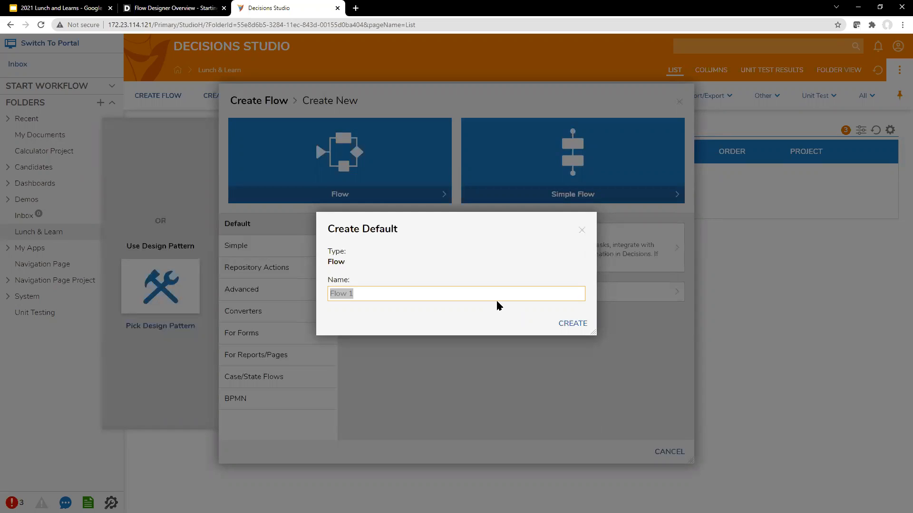
pyautogui.write('Parent child form re')
pyautogui.press('BackSpace')
pyautogui.press('BackSpace')
pyautogui.write('example')
pyautogui.press('Return')
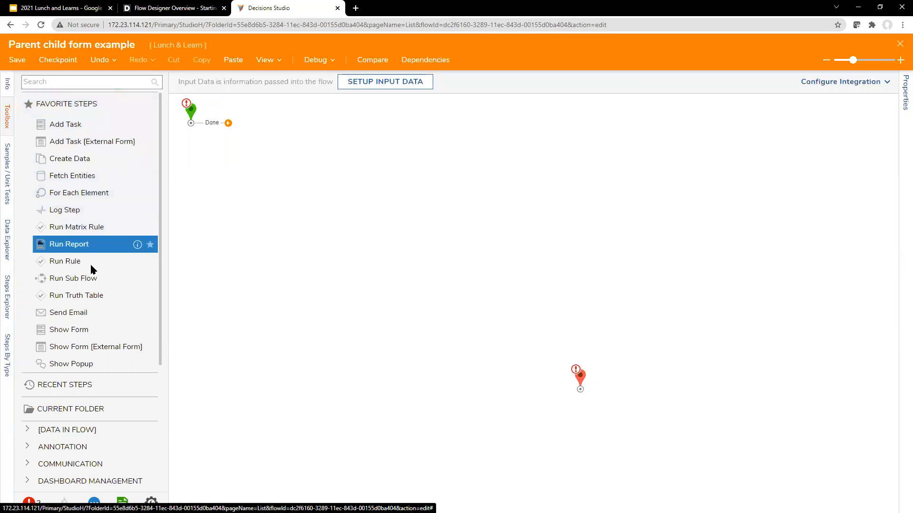
# Add a Show Form step wired from the start's Done outcome and create its form 'filter form example'
pyautogui.moveTo(91, 330); pyautogui.dragTo(304, 143)
pyautogui.moveTo(217, 128); pyautogui.dragTo(305, 143)
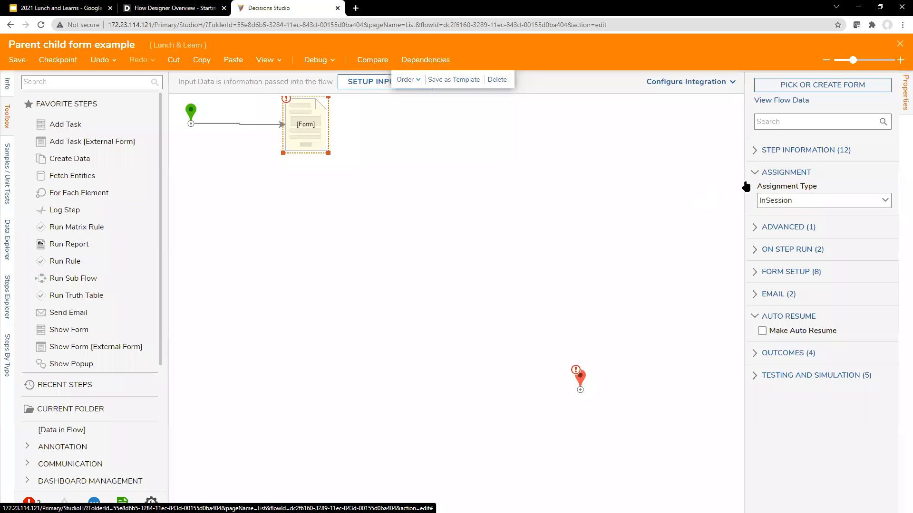
pyautogui.click(839, 86)
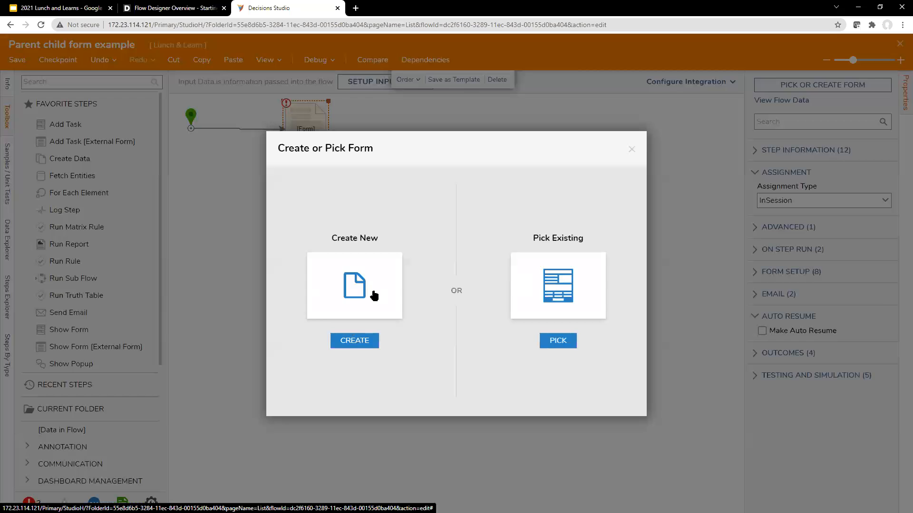
pyautogui.click(374, 296)
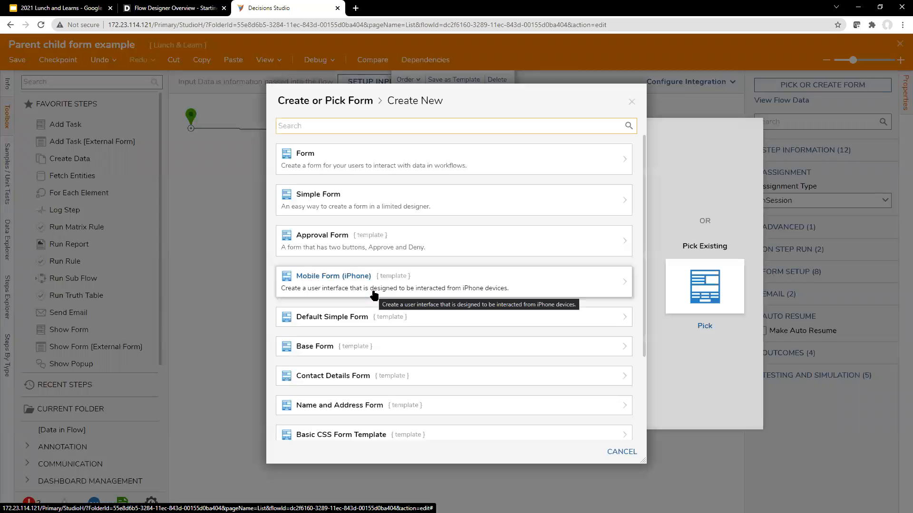
pyautogui.click(406, 173)
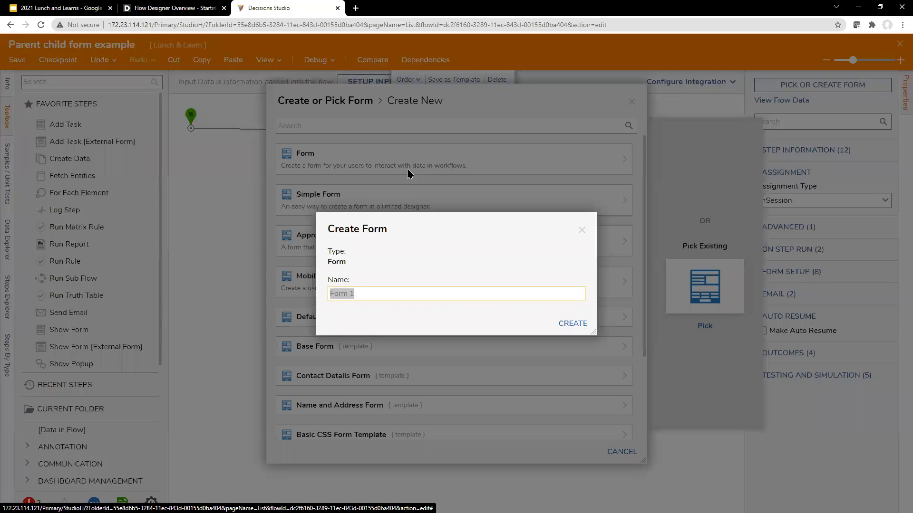
pyautogui.write('filter form example')
pyautogui.press('Return')
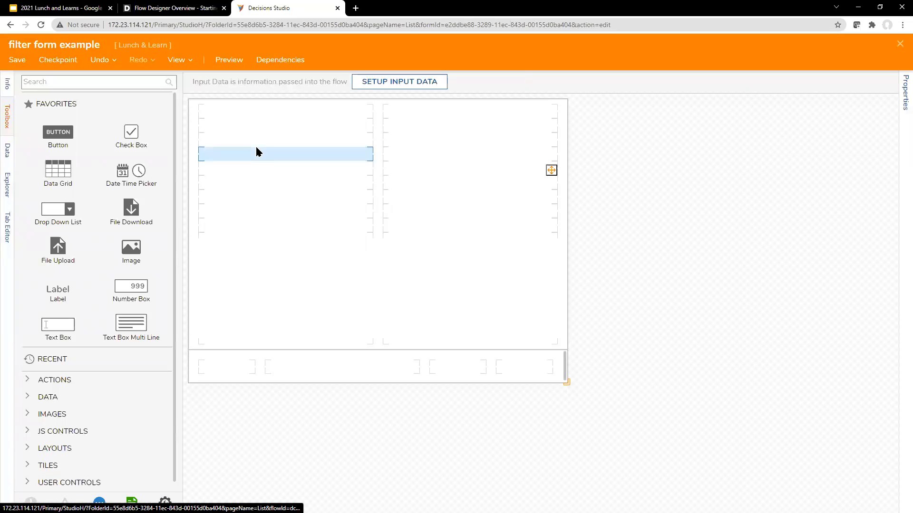
# Replace the form grid's row definitions with two 1* rows, giving a 2×2 layout
pyautogui.click(256, 151)
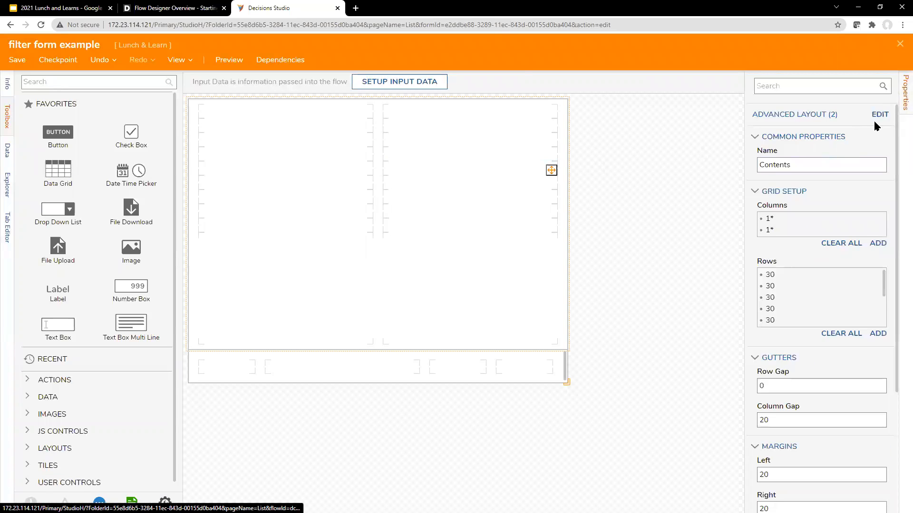
pyautogui.click(879, 114)
pyautogui.click(414, 276)
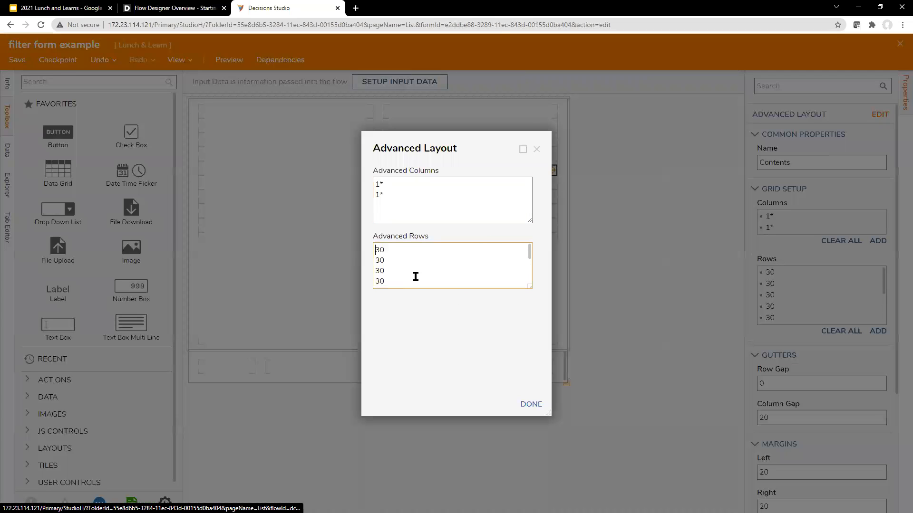
pyautogui.hotkey('ctrl', 'a')
pyautogui.write('1*1*')
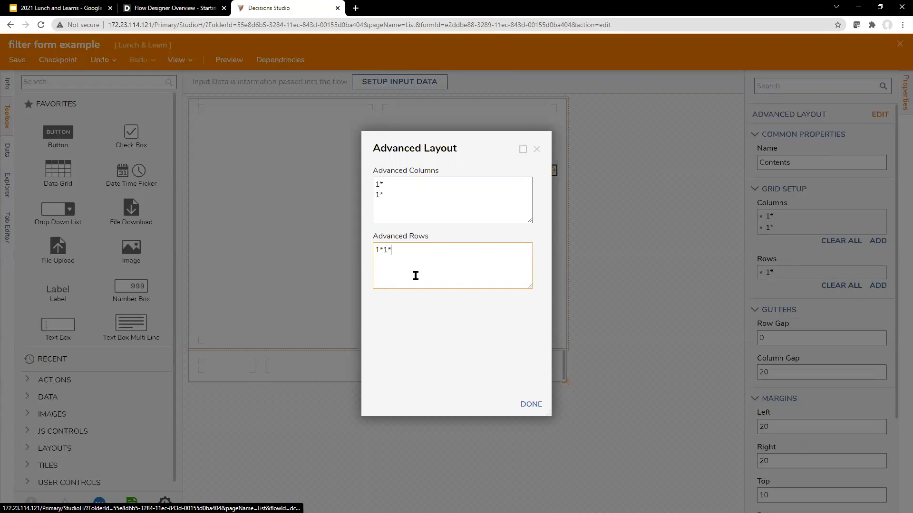
pyautogui.press('BackSpace')
pyautogui.press('BackSpace')
pyautogui.press('BackSpace')
pyautogui.write('1*')
pyautogui.click(434, 331)
pyautogui.click(524, 404)
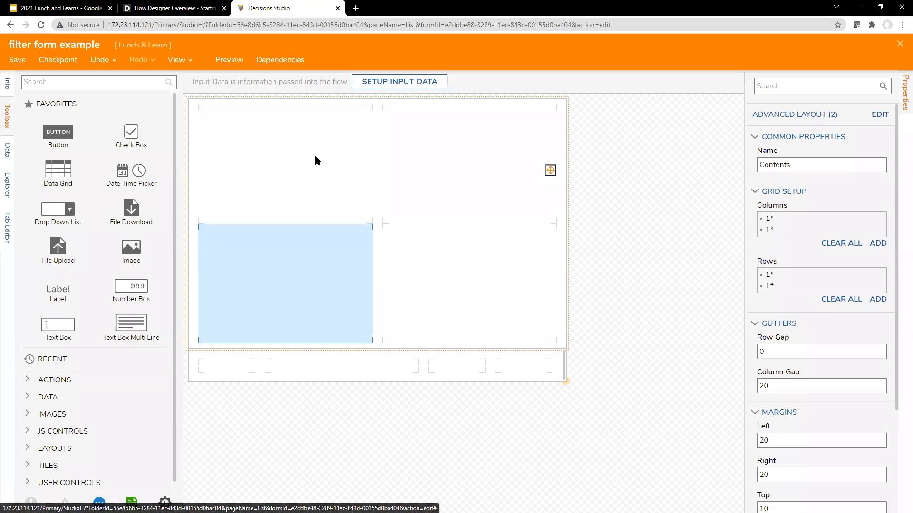
# Drop a Data Grid into the top-left cell with Data Name 'parent' and Type Folder
pyautogui.click(92, 83)
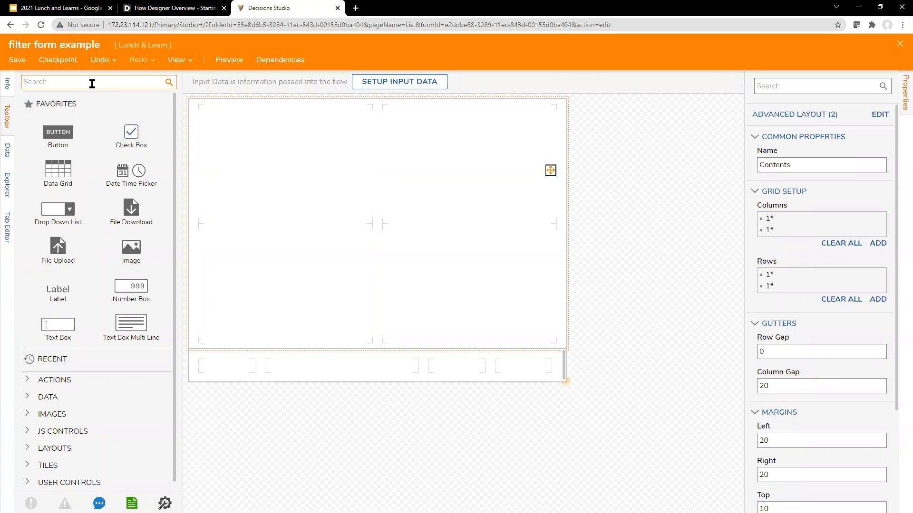
pyautogui.write('data grid')
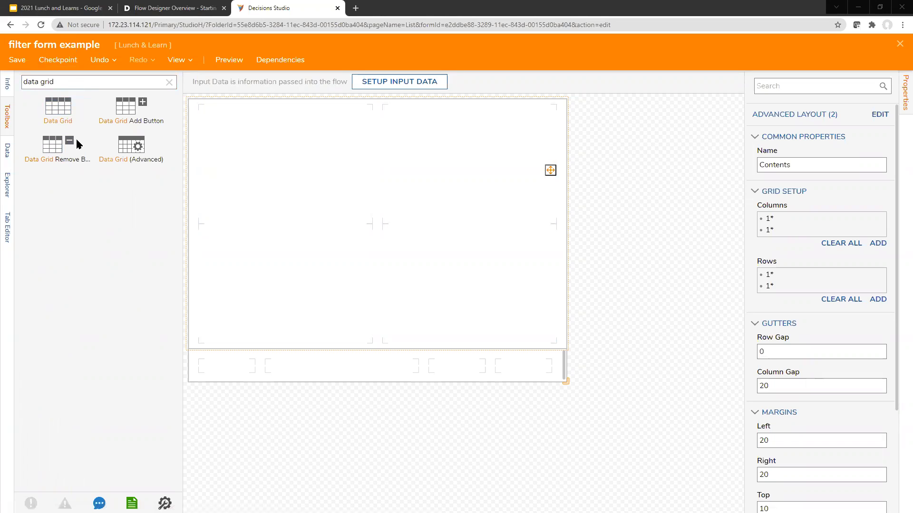
pyautogui.moveTo(67, 115); pyautogui.dragTo(279, 204)
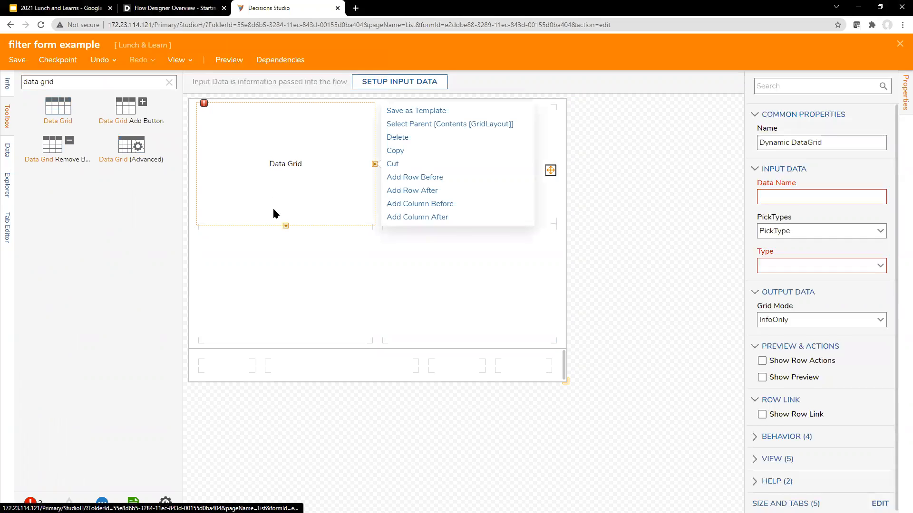
pyautogui.click(825, 201)
pyautogui.write('parent')
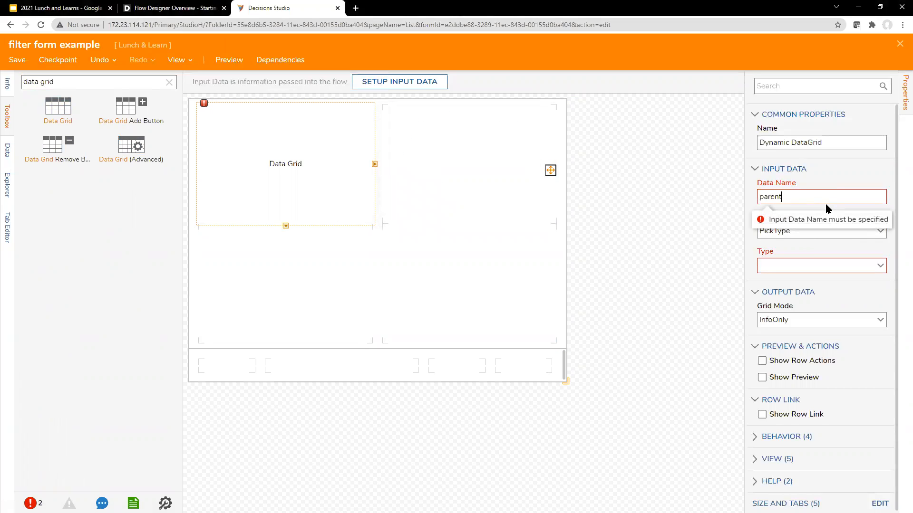
pyautogui.click(879, 265)
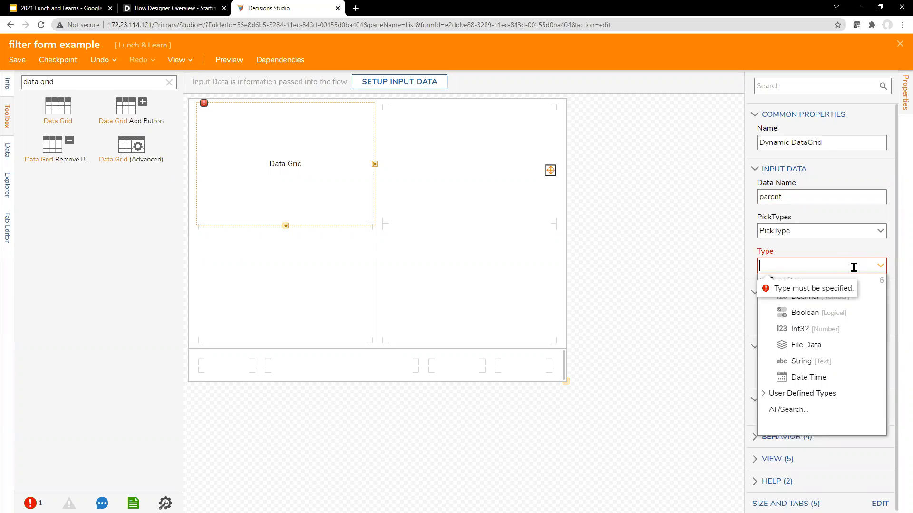
pyautogui.write('folder')
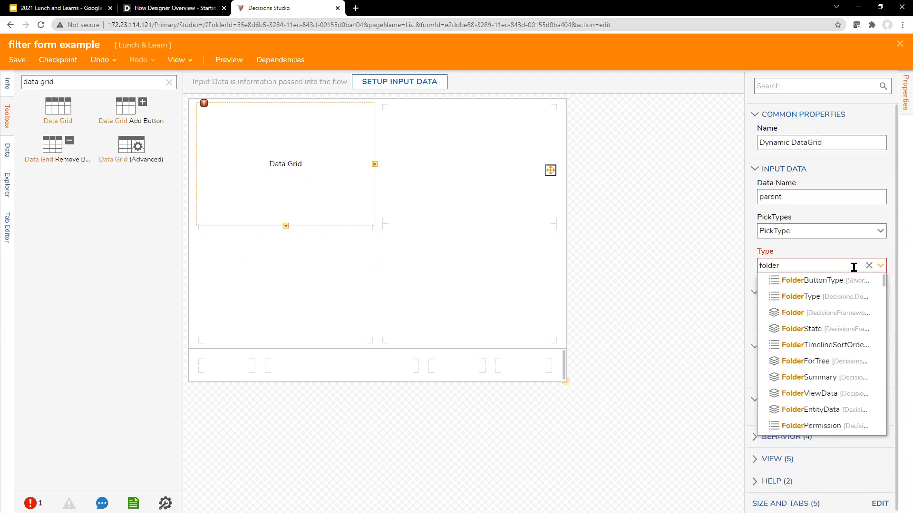
pyautogui.click(830, 313)
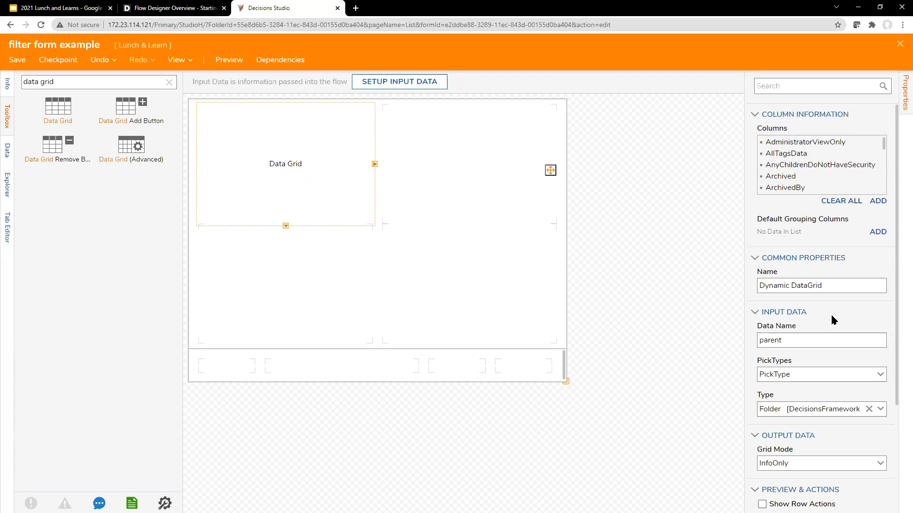
# Stretch the parent grid full height and add a full-height 'child' Folder data grid on the right
pyautogui.click(285, 226)
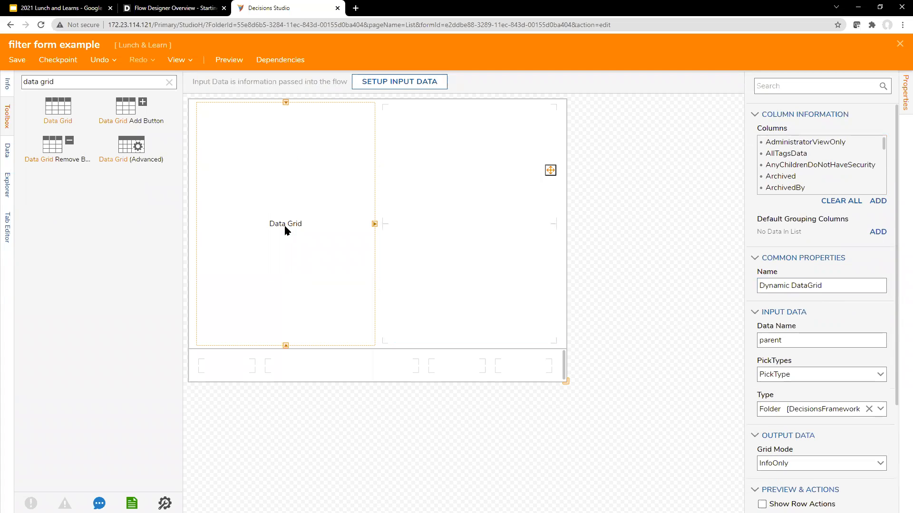
pyautogui.click(550, 170)
pyautogui.moveTo(52, 110); pyautogui.dragTo(466, 226)
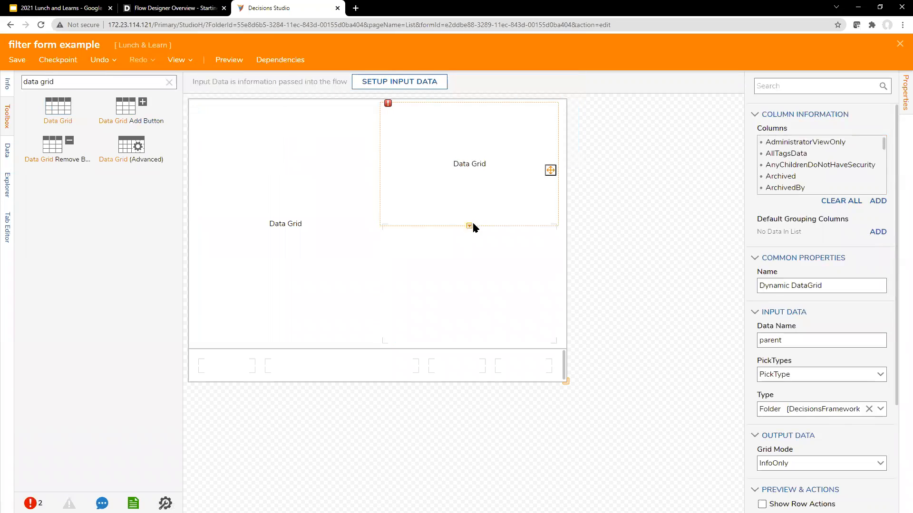
pyautogui.click(466, 226)
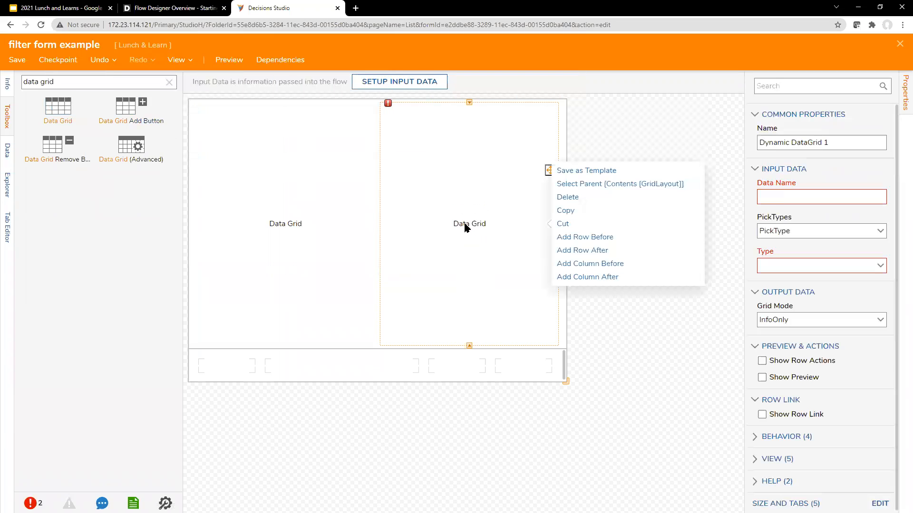
pyautogui.click(794, 202)
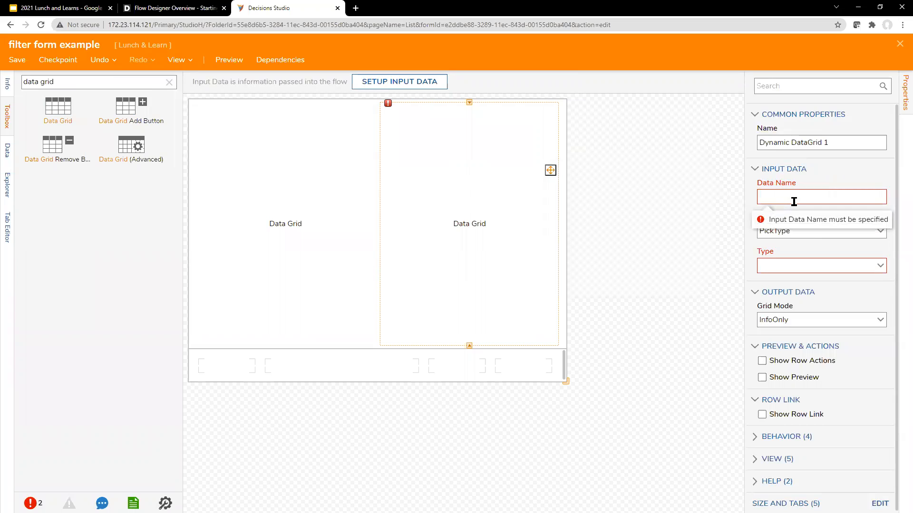
pyautogui.write('child')
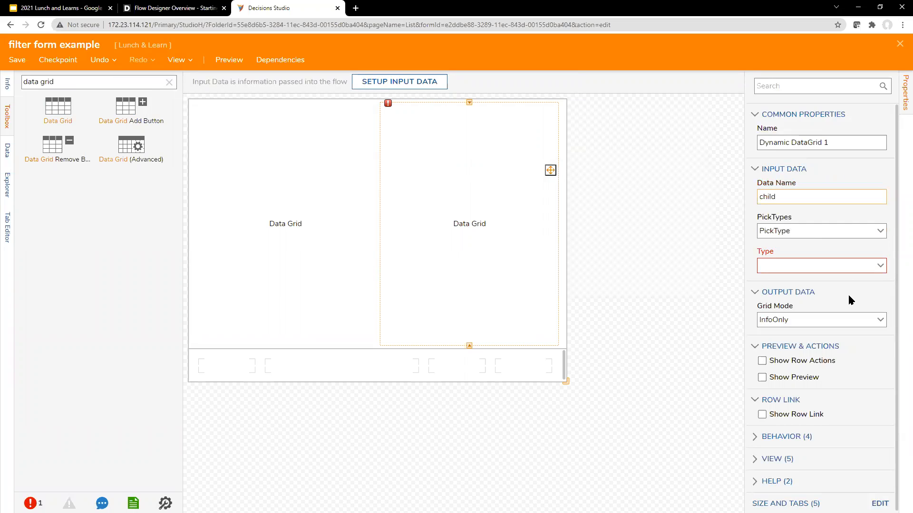
pyautogui.click(800, 266)
pyautogui.write('fol')
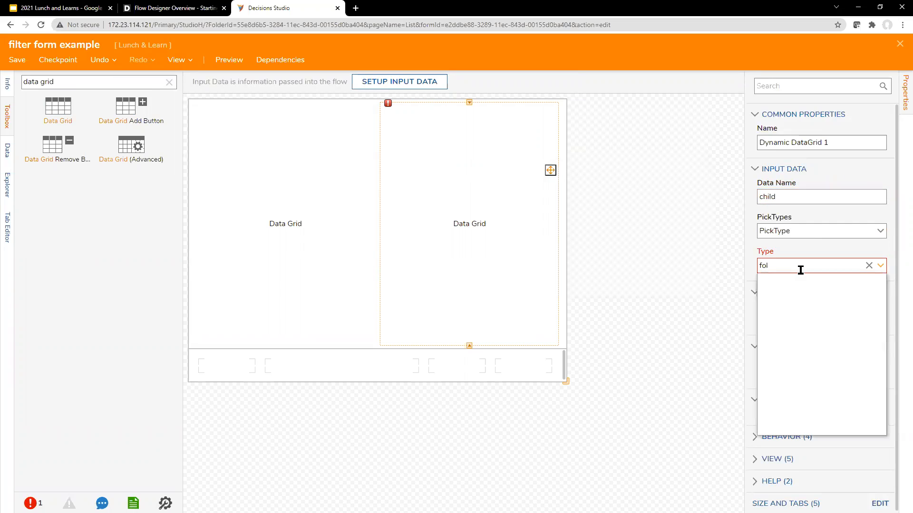
pyautogui.write('der')
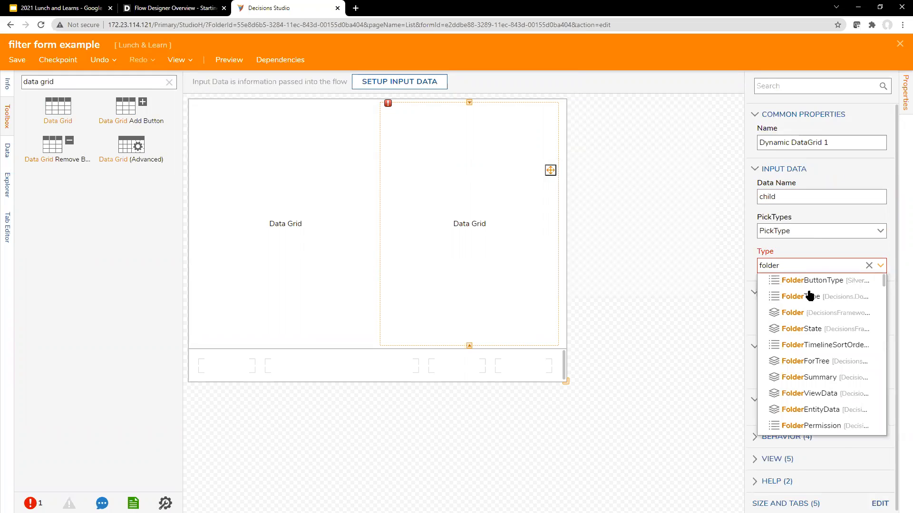
pyautogui.click(803, 311)
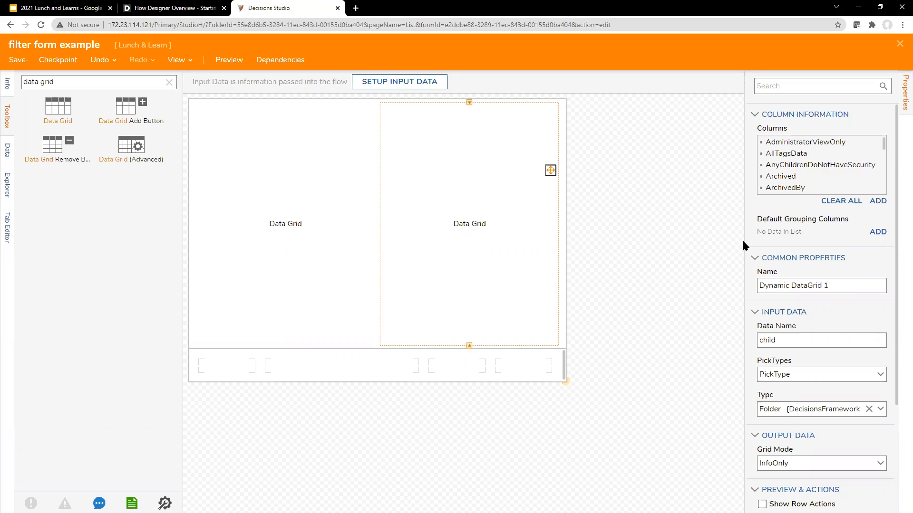
# Switch to the parent grid and review its auto-filled Folder column list
pyautogui.click(616, 216)
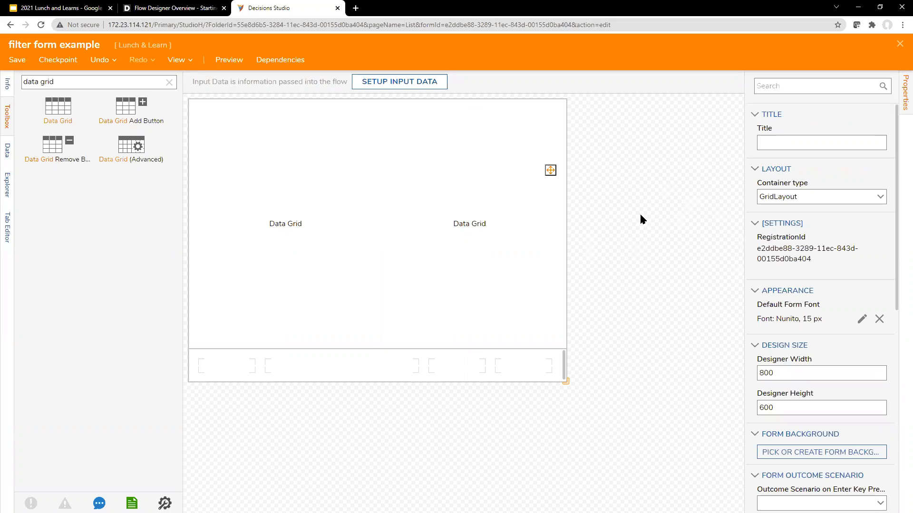
pyautogui.scroll(-8, 784, 292)
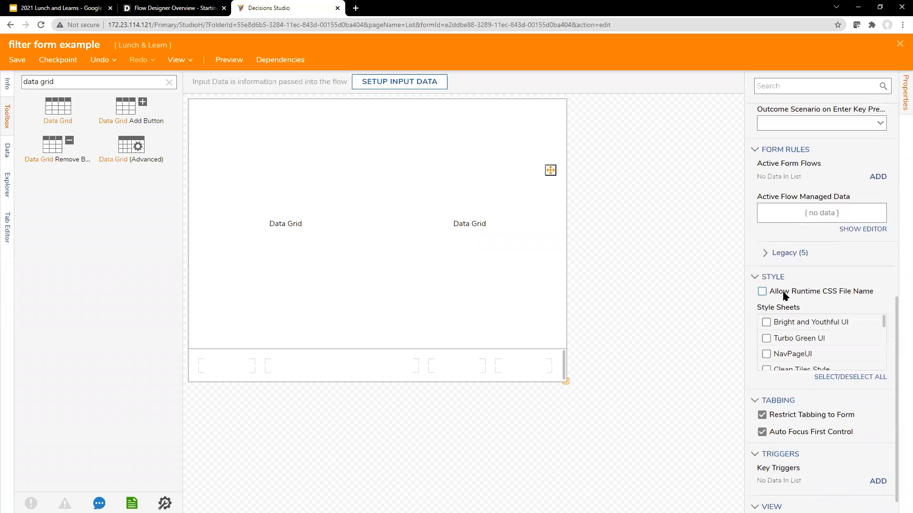
pyautogui.scroll(-1, 784, 295)
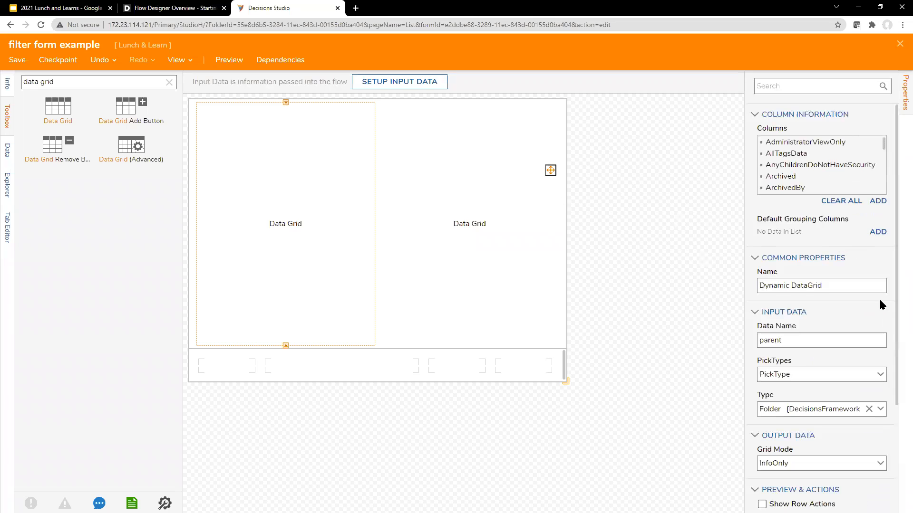
pyautogui.scroll(-3, 879, 298)
pyautogui.scroll(3, 863, 329)
pyautogui.scroll(-5, 791, 171)
pyautogui.scroll(5, 808, 166)
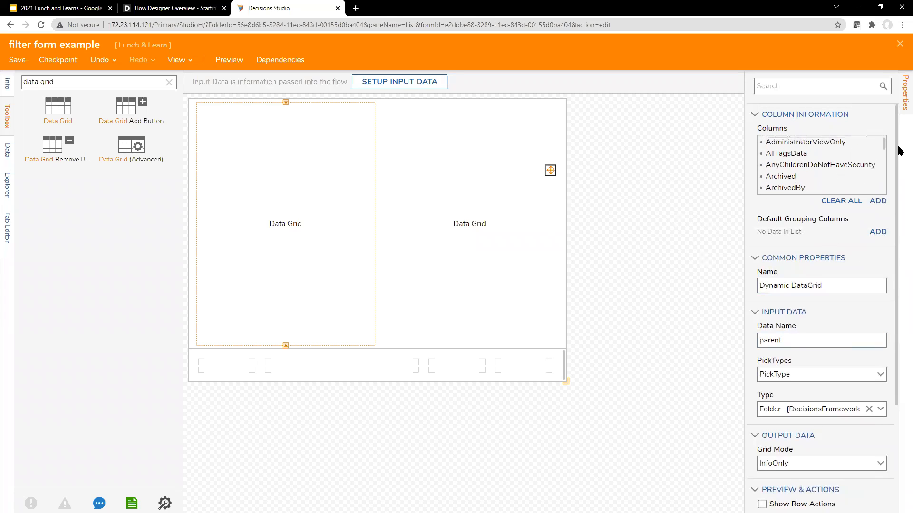
# Clear all the parent grid's columns and add a single FolderName column
pyautogui.click(848, 201)
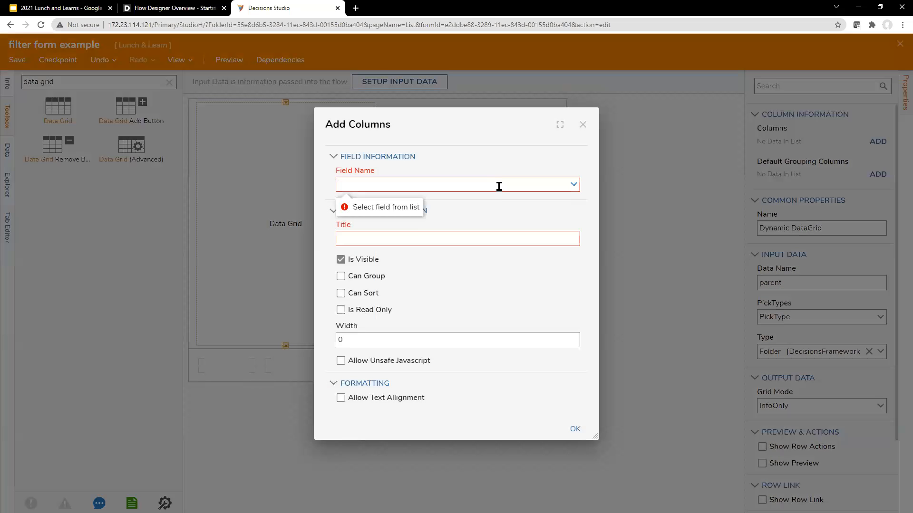
pyautogui.click(499, 185)
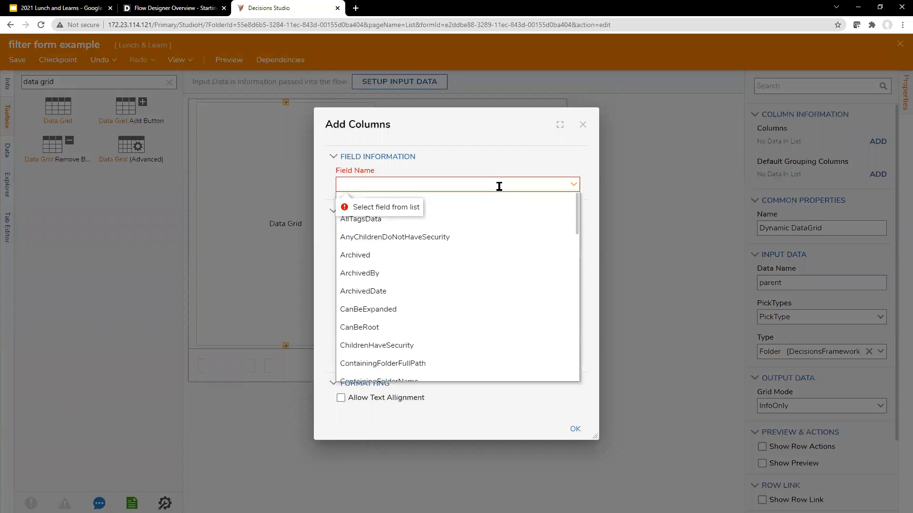
pyautogui.write('name')
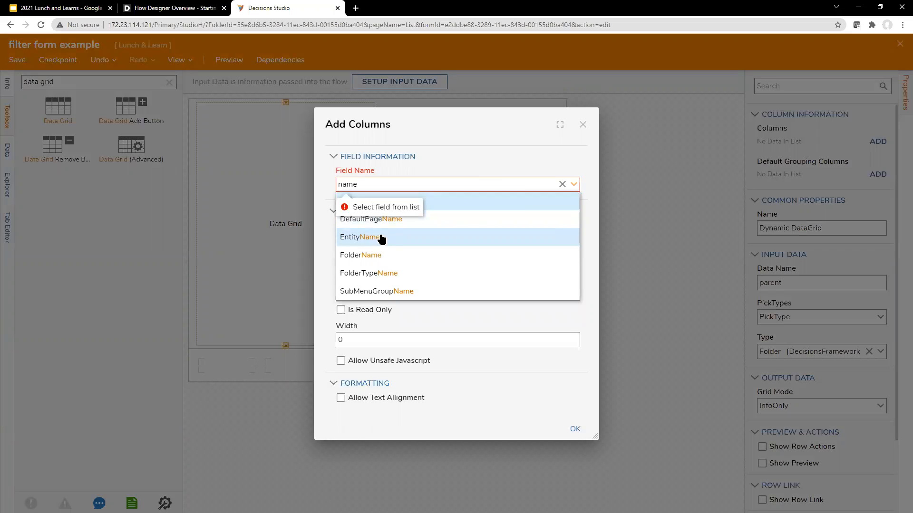
pyautogui.click(383, 255)
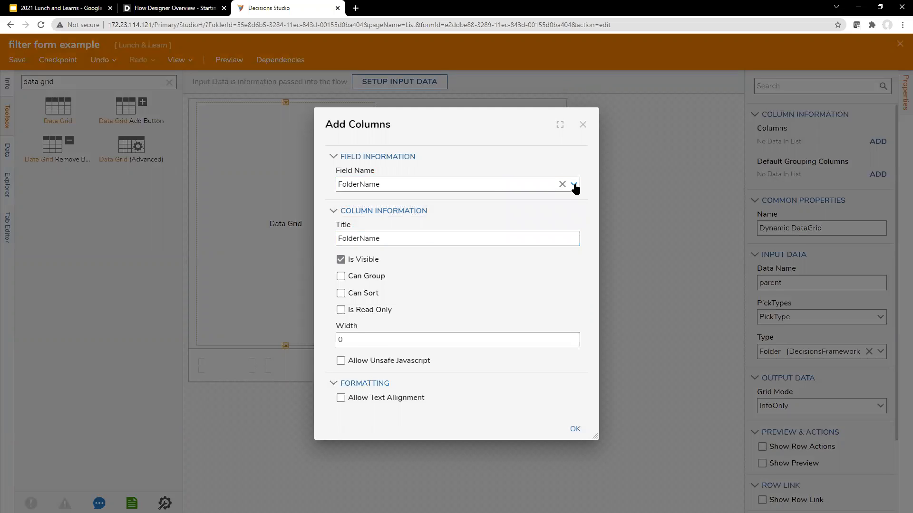
pyautogui.click(574, 185)
pyautogui.click(592, 435)
pyautogui.click(576, 430)
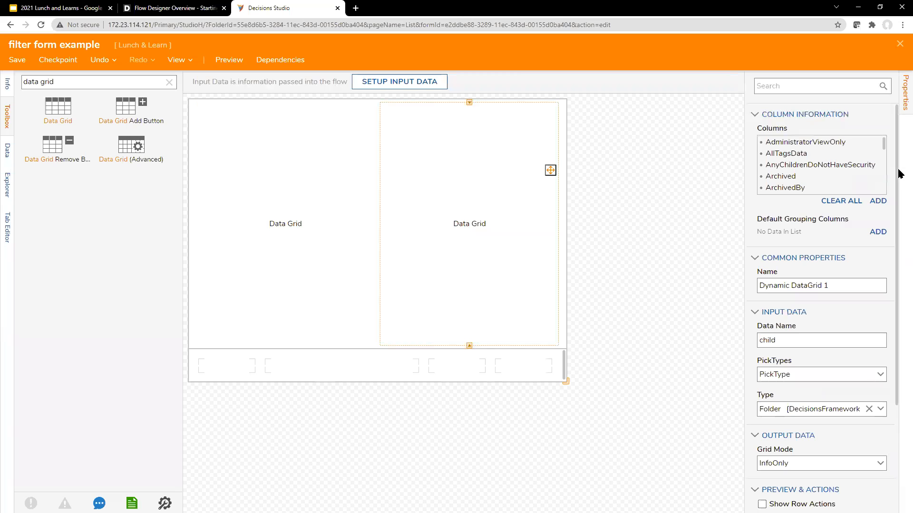
# Clear the child grid's columns, add a single FolderName column, and reselect the parent grid
pyautogui.click(842, 201)
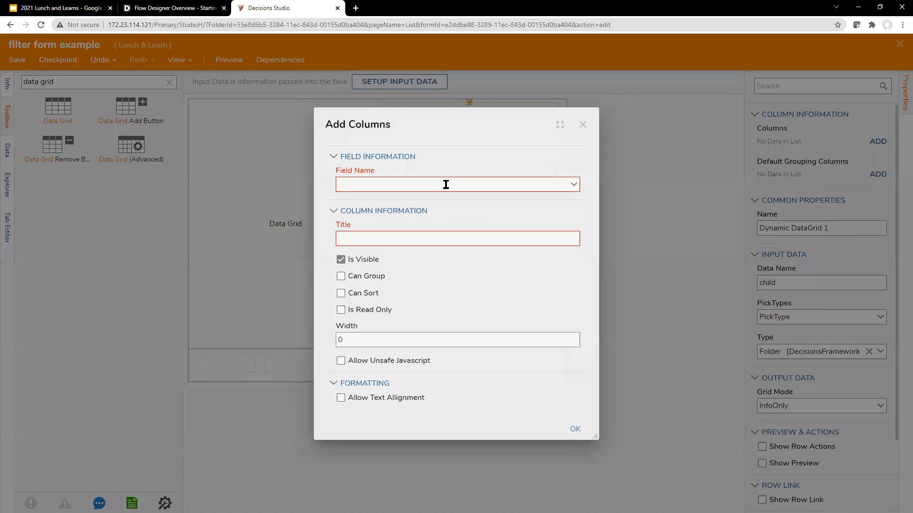
pyautogui.click(444, 185)
pyautogui.write('g')
pyautogui.press('BackSpace')
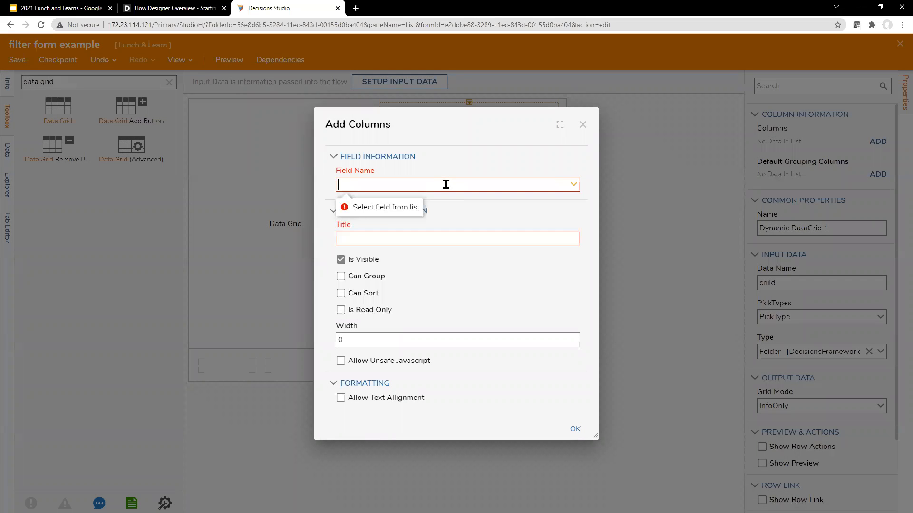
pyautogui.write('name')
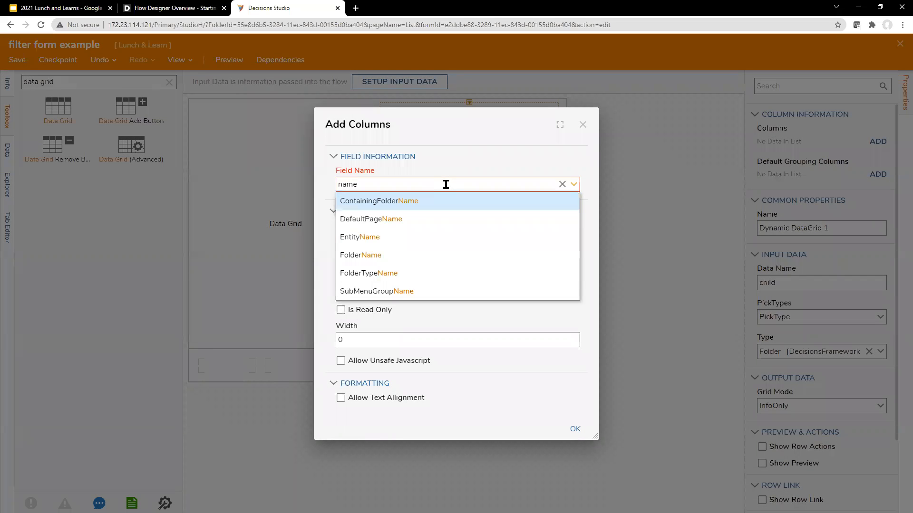
pyautogui.click(412, 255)
pyautogui.click(575, 431)
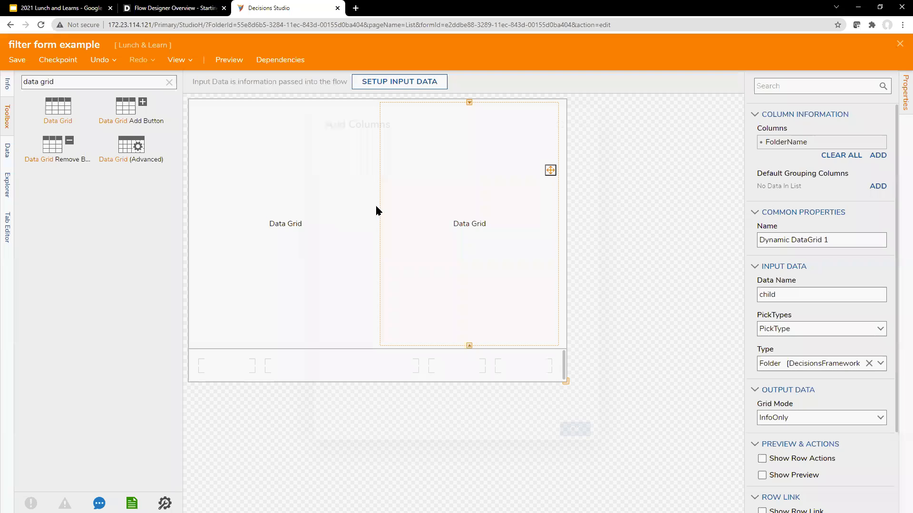
pyautogui.click(376, 210)
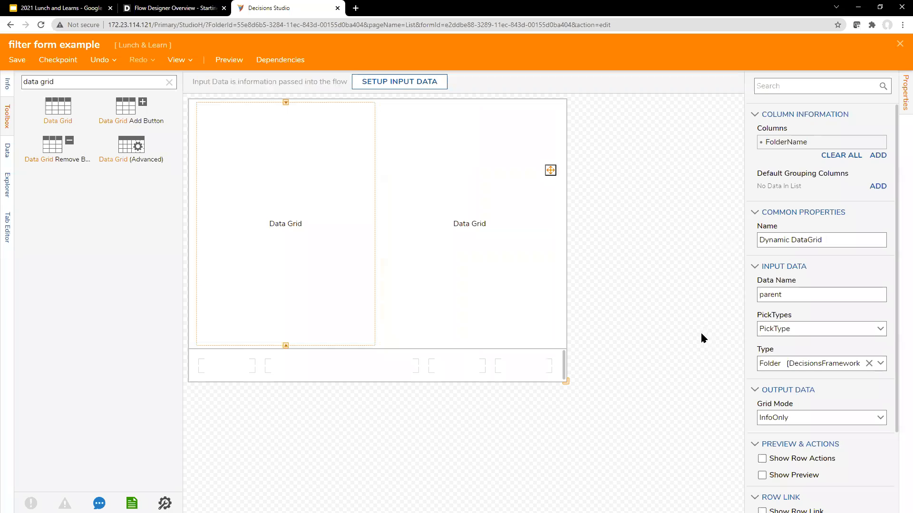
# Set the parent grid's Grid Mode to SingleSelect
pyautogui.click(872, 418)
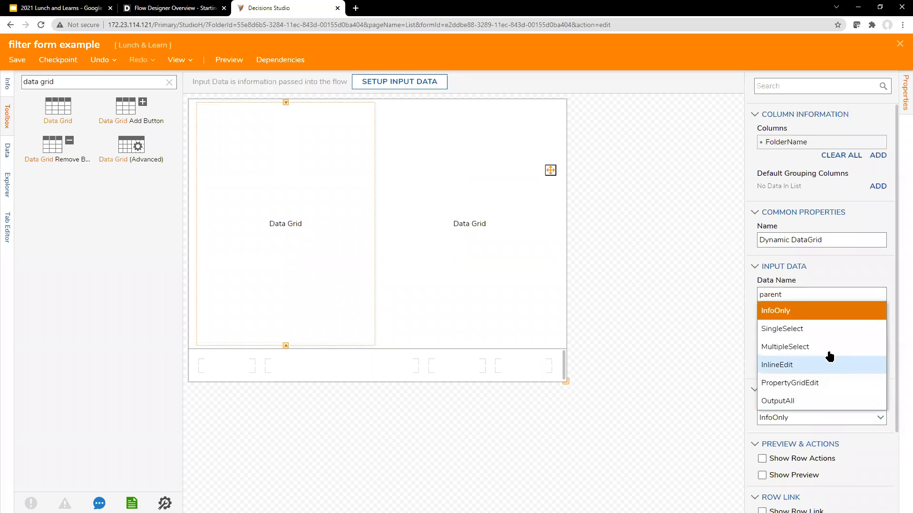
pyautogui.click(827, 329)
pyautogui.scroll(-2, 780, 410)
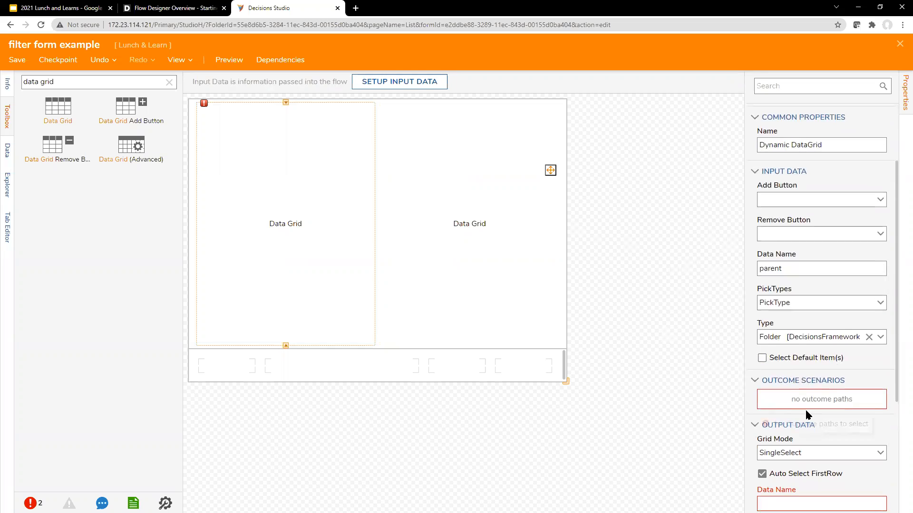
pyautogui.scroll(-2, 832, 401)
pyautogui.moveTo(41, 82); pyautogui.dragTo(80, 85)
# Search the toolbox for 'bu' and place a Button in the form's bottom row
pyautogui.press('BackSpace')
pyautogui.press('BackSpace')
pyautogui.press('BackSpace')
pyautogui.press('BackSpace')
pyautogui.press('BackSpace')
pyautogui.press('BackSpace')
pyautogui.write('button')
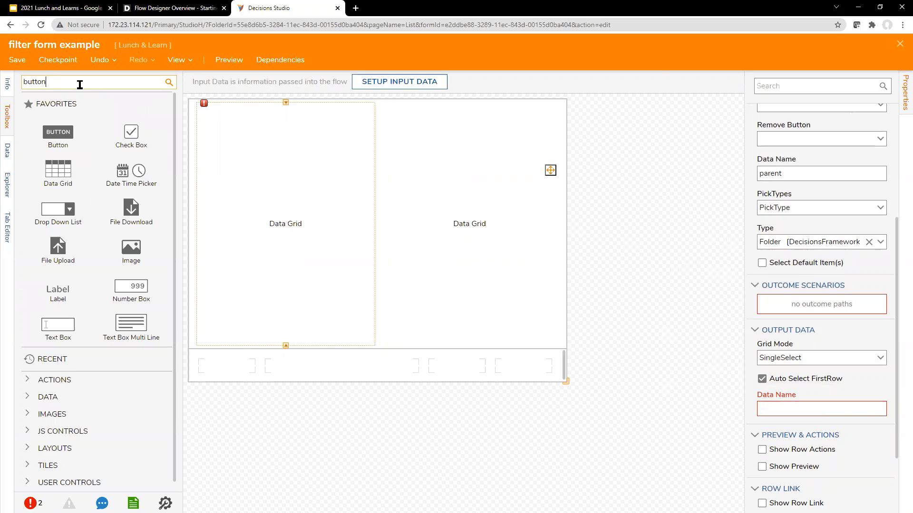
pyautogui.moveTo(54, 116); pyautogui.dragTo(527, 371)
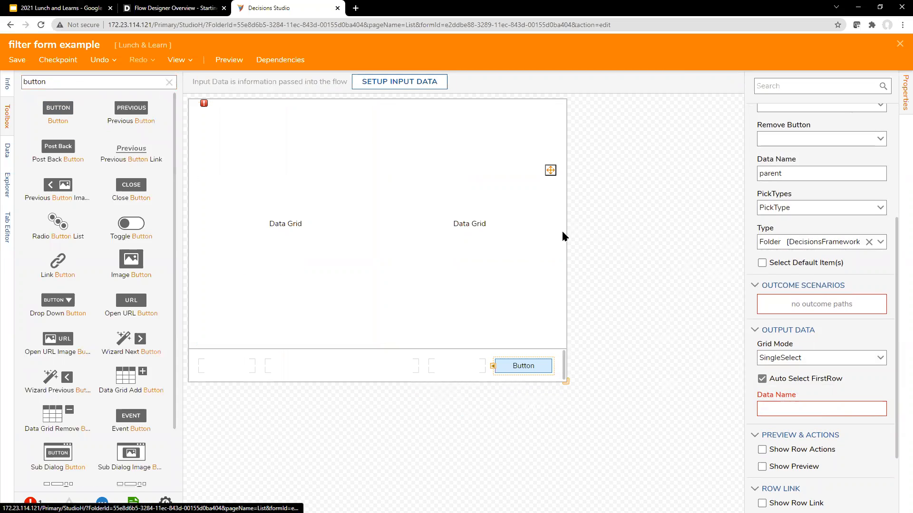
# Reselect the parent data grid and scroll to its Output Data Name property
pyautogui.click(289, 201)
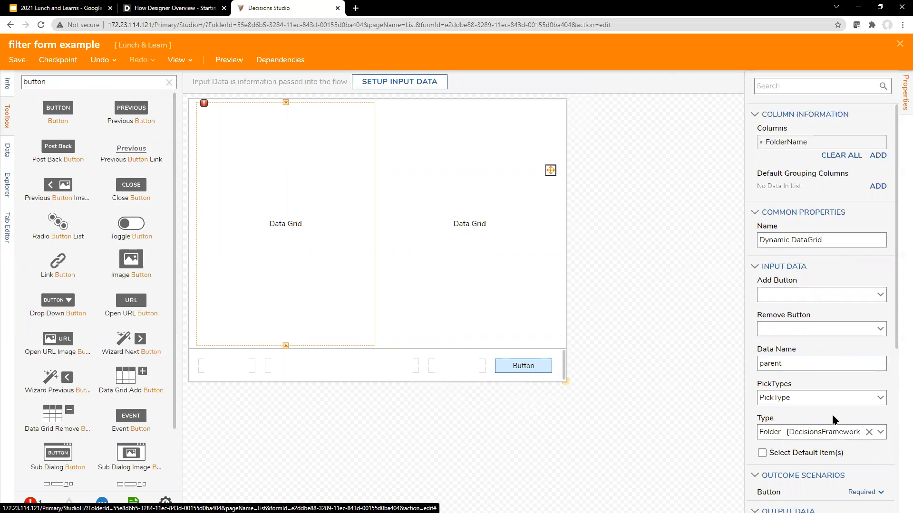
pyautogui.click(502, 181)
pyautogui.click(259, 178)
pyautogui.scroll(-5, 837, 309)
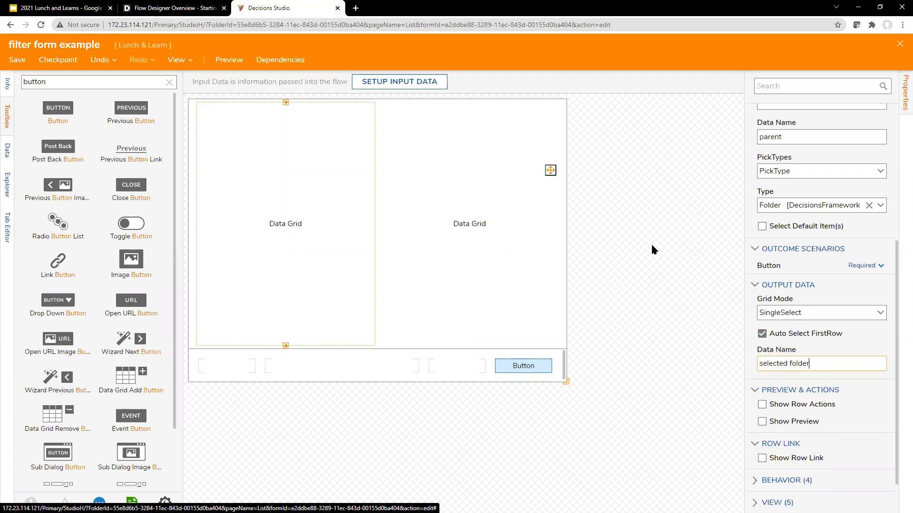
# Select the right child grid and keep its Grid Mode as InfoOnly
pyautogui.click(498, 213)
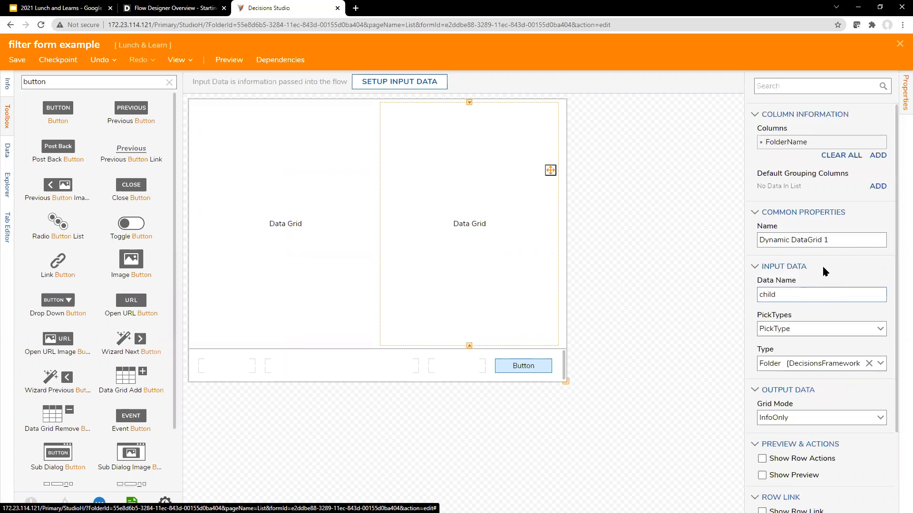
pyautogui.scroll(-1, 863, 338)
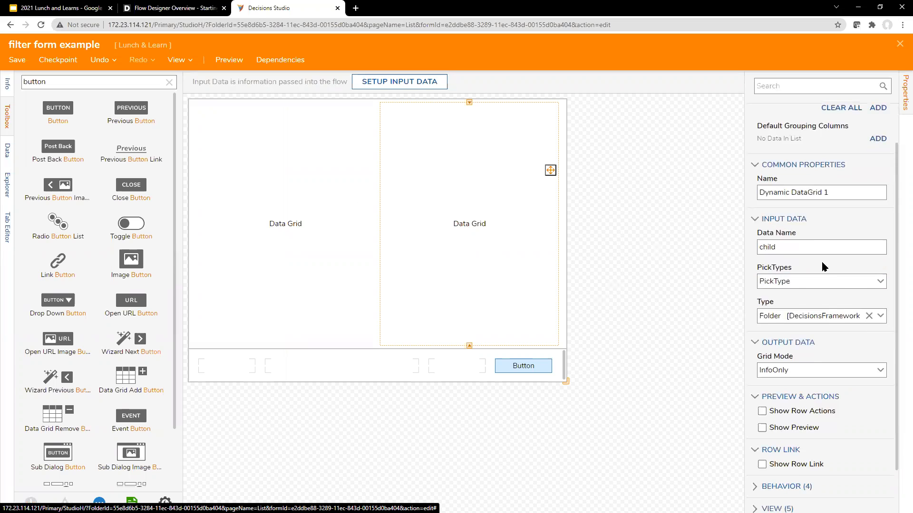
pyautogui.click(811, 243)
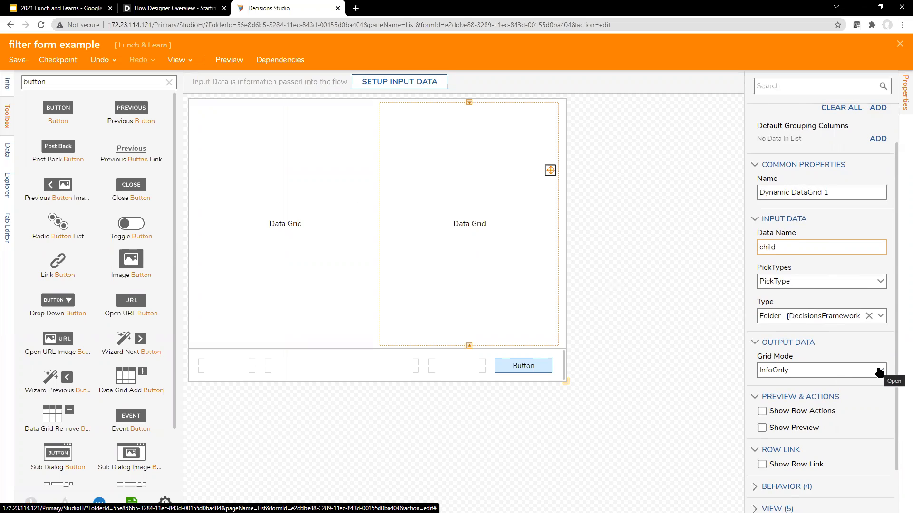
pyautogui.scroll(-1, 785, 329)
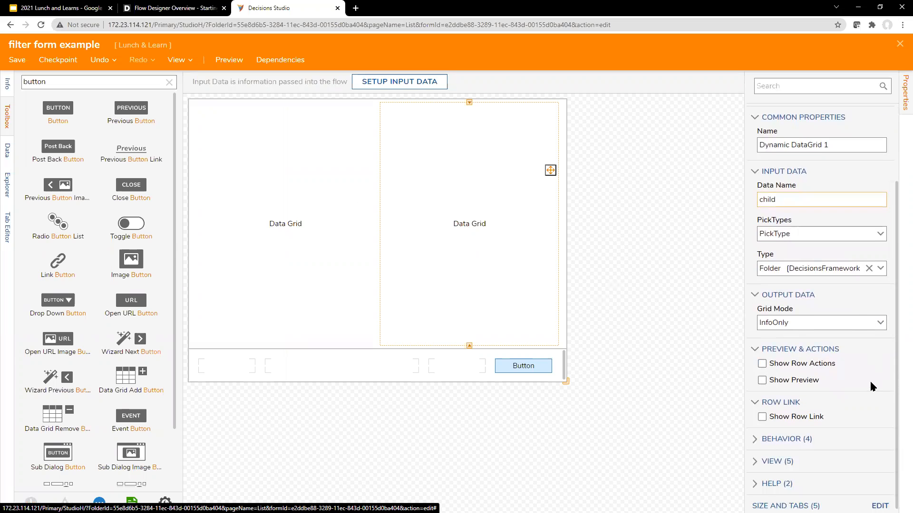
pyautogui.click(880, 415)
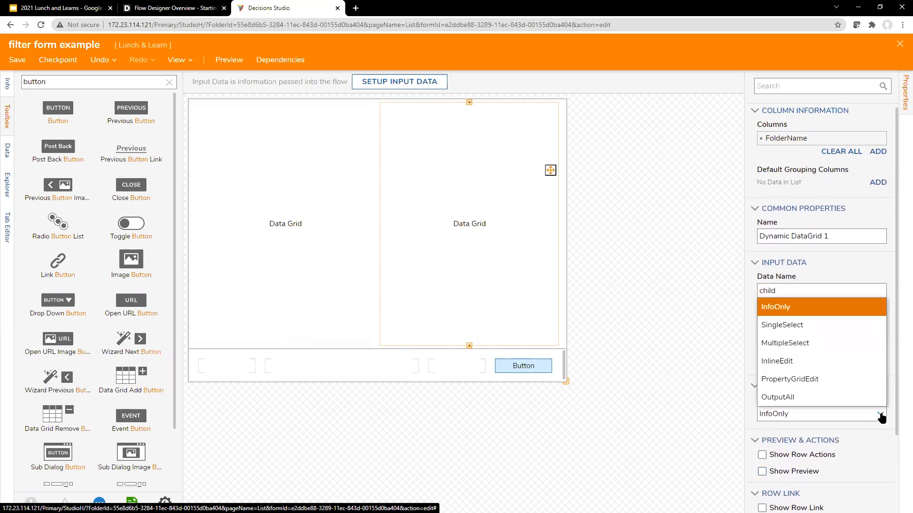
pyautogui.click(879, 443)
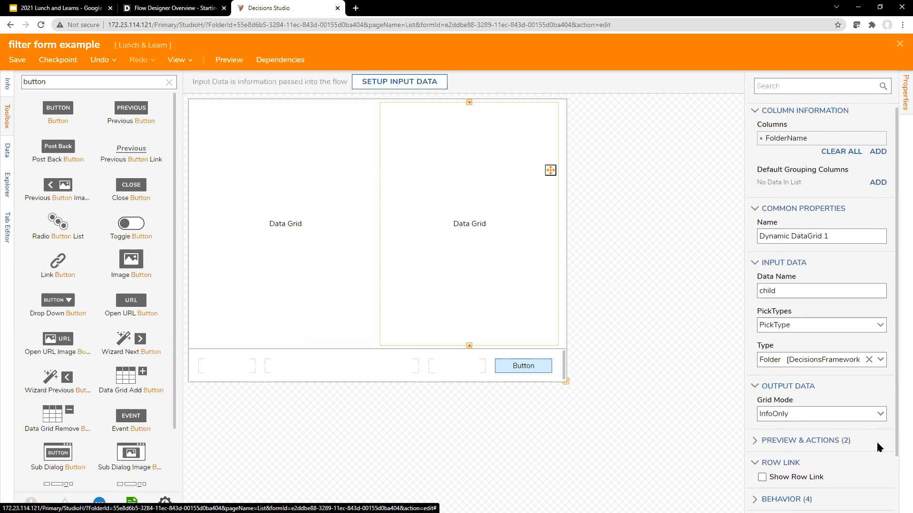
# Expand Preview & Actions and save the filter form
pyautogui.click(828, 446)
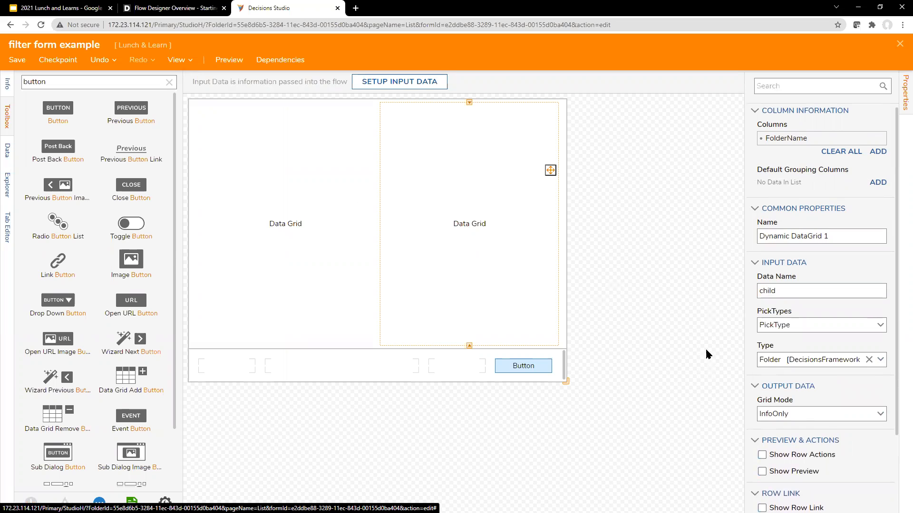
pyautogui.click(18, 60)
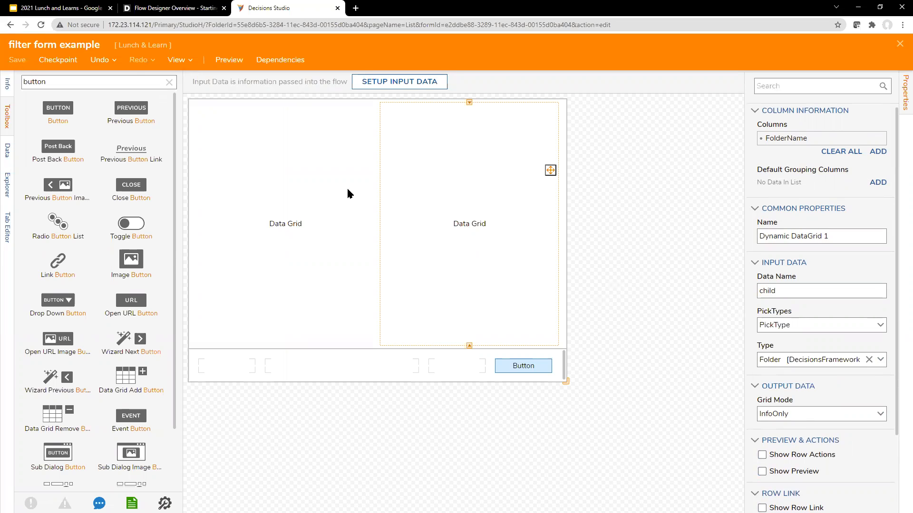
pyautogui.click(584, 338)
# Close the form designer, widen the Properties panel and search the toolbox for 'fetch ent'
pyautogui.click(899, 46)
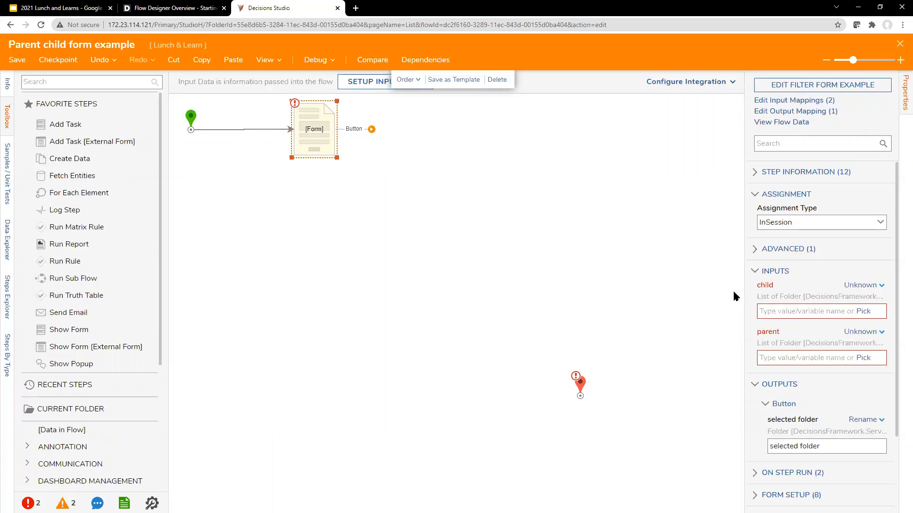
pyautogui.moveTo(745, 284); pyautogui.dragTo(720, 281)
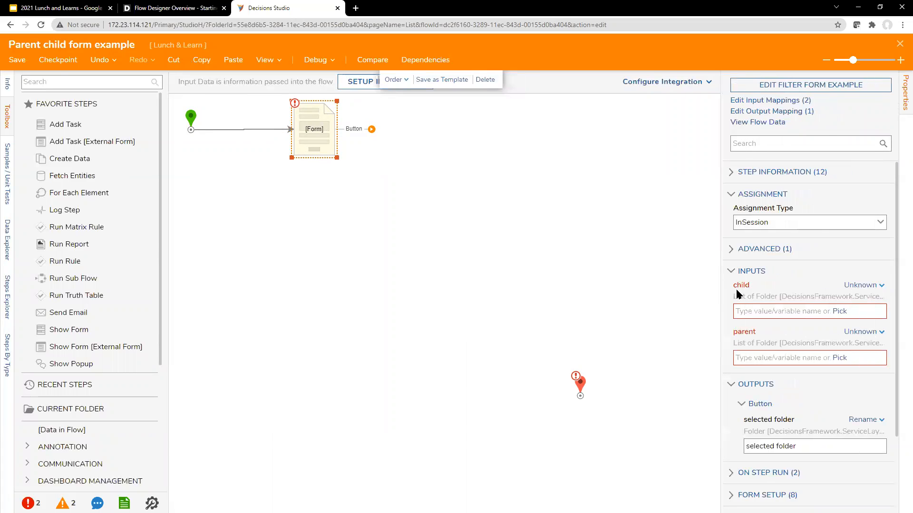
pyautogui.click(62, 81)
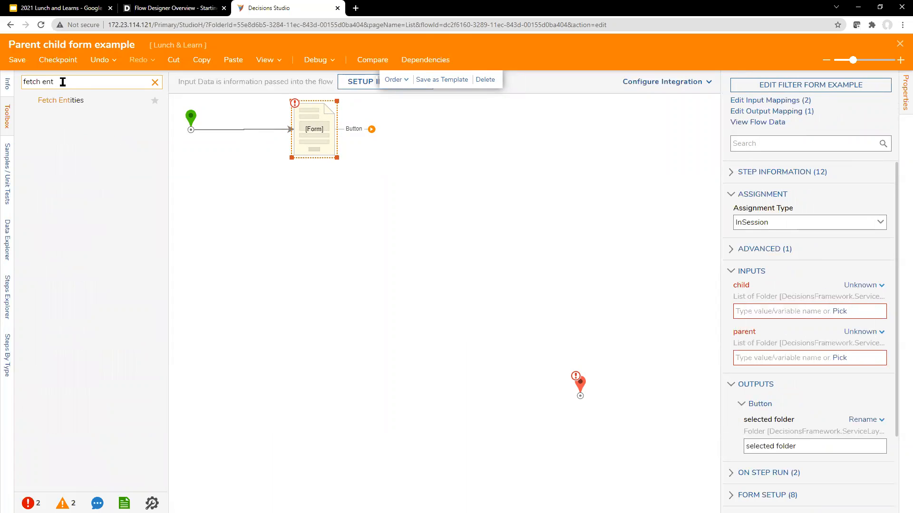
# Insert a Fetch Entities step before the form step
pyautogui.moveTo(109, 97); pyautogui.dragTo(278, 139)
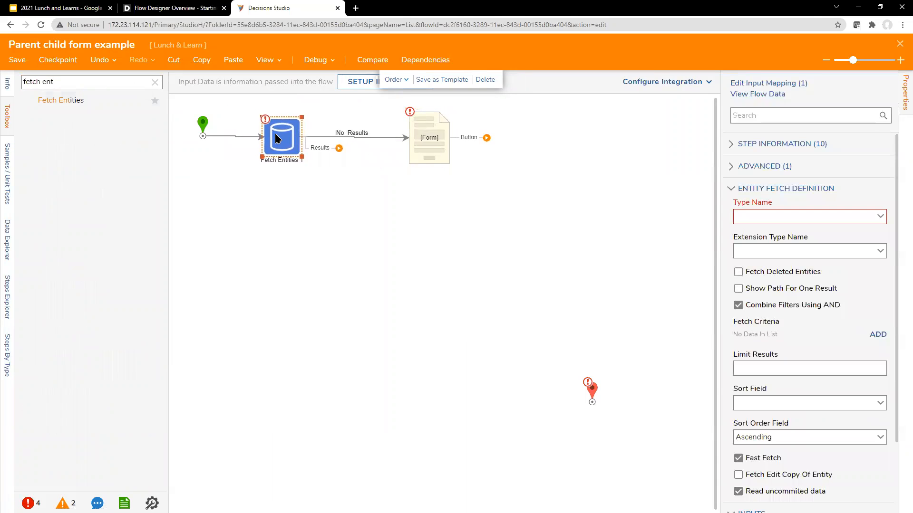
pyautogui.moveTo(436, 148); pyautogui.dragTo(429, 145)
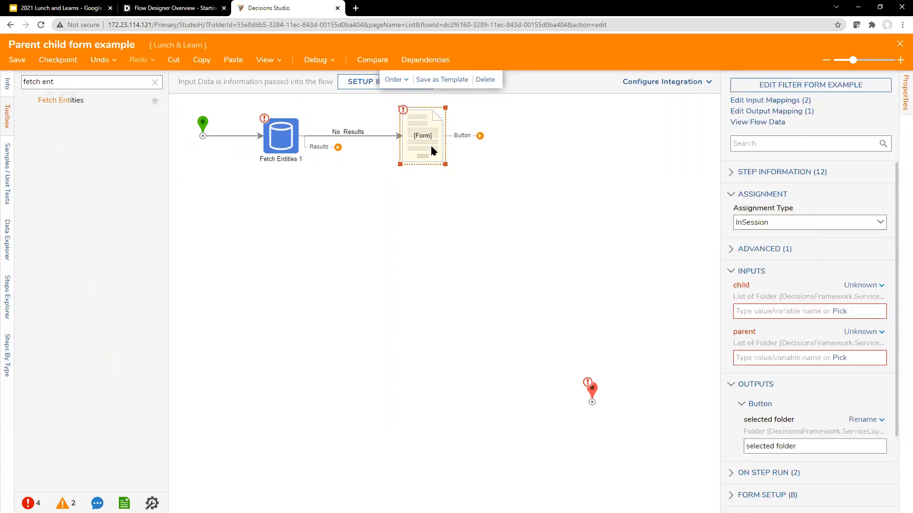
pyautogui.click(280, 137)
# Set the Fetch Entities type name to Folder and add a fetch criterion
pyautogui.click(882, 217)
pyautogui.write('folder')
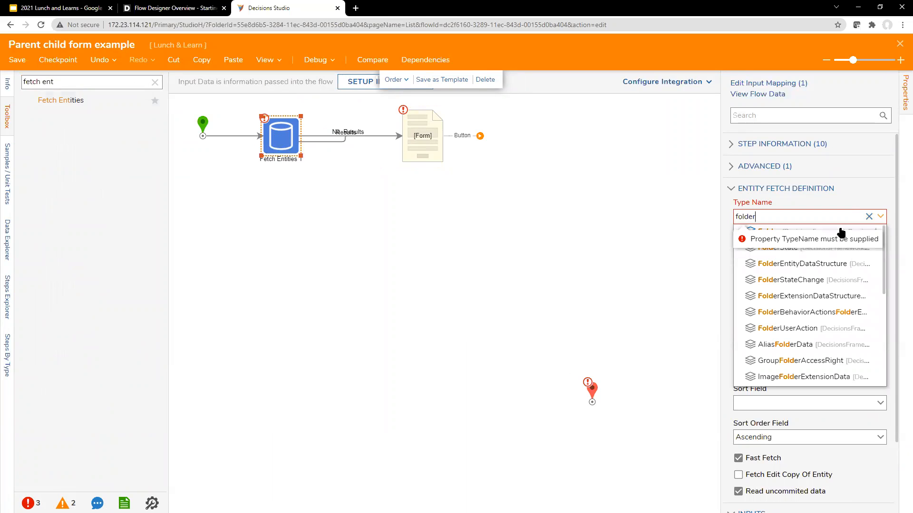
pyautogui.click(798, 235)
pyautogui.scroll(-1, 810, 368)
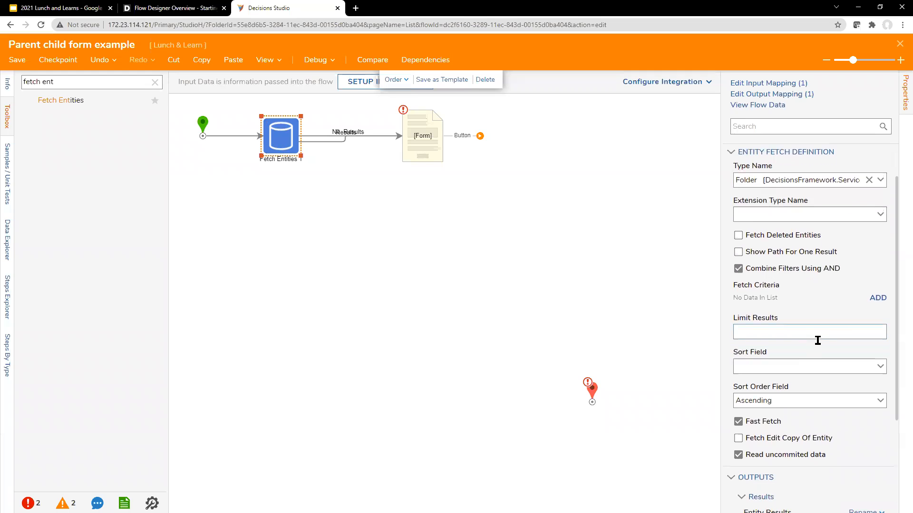
pyautogui.click(878, 297)
# Add the fetch criterion entityFolderID IsNull and confirm it
pyautogui.click(426, 169)
pyautogui.write('roo')
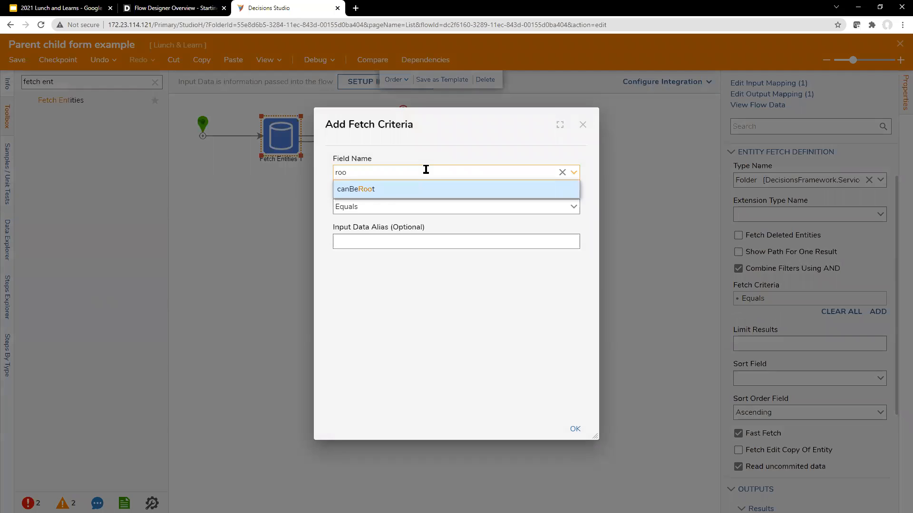
pyautogui.write(']')
pyautogui.press('BackSpace')
pyautogui.press('BackSpace')
pyautogui.press('BackSpace')
pyautogui.press('BackSpace')
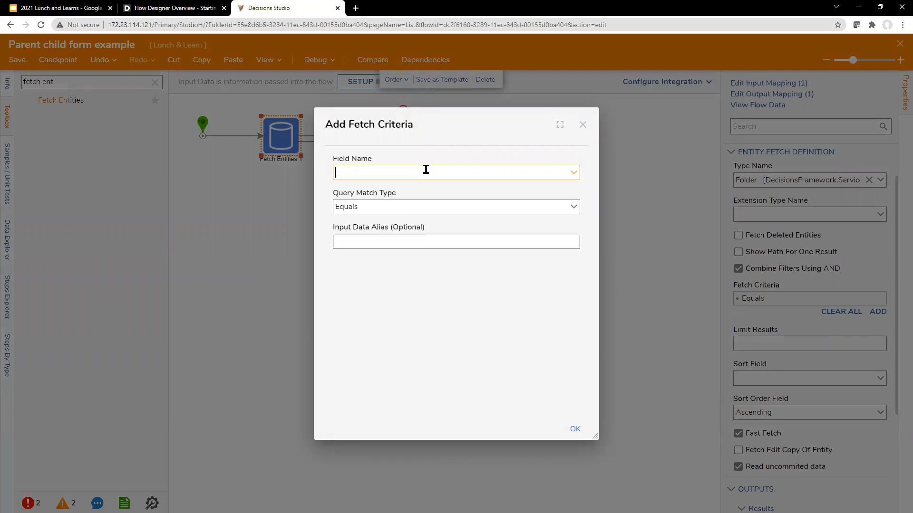
pyautogui.write('entit')
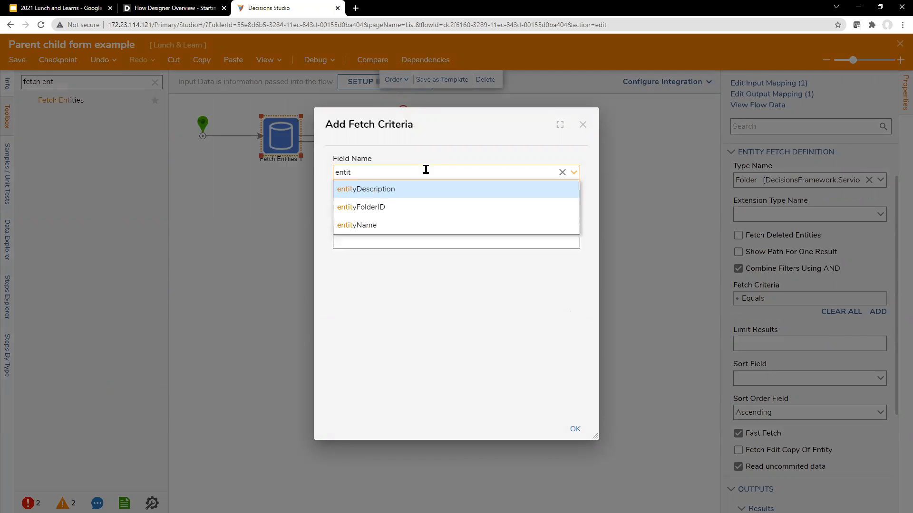
pyautogui.click(394, 207)
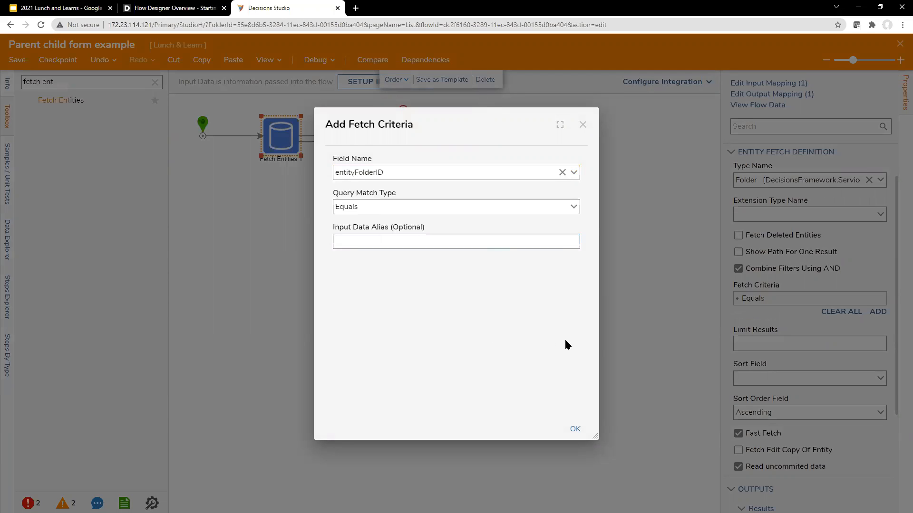
pyautogui.click(575, 207)
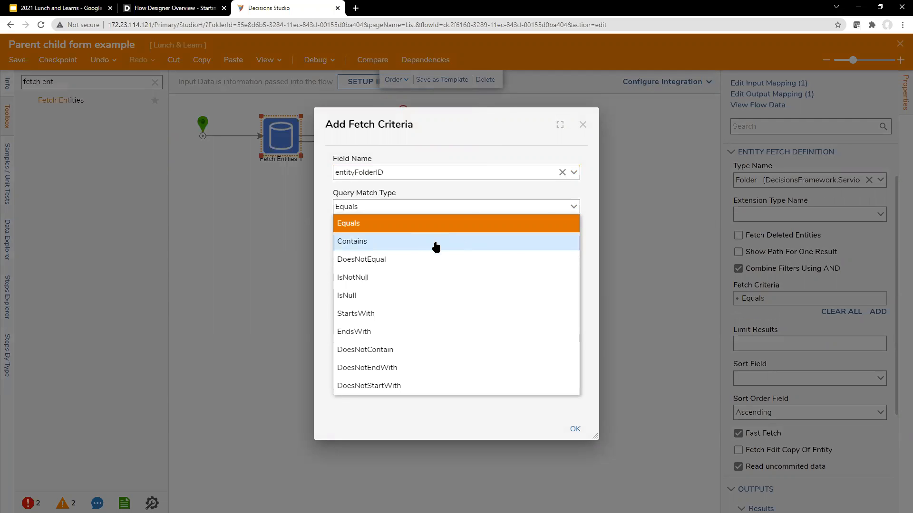
pyautogui.click(449, 295)
pyautogui.click(579, 429)
# Rename the Fetch Entities EntityResults output to 'parent folders'
pyautogui.click(480, 206)
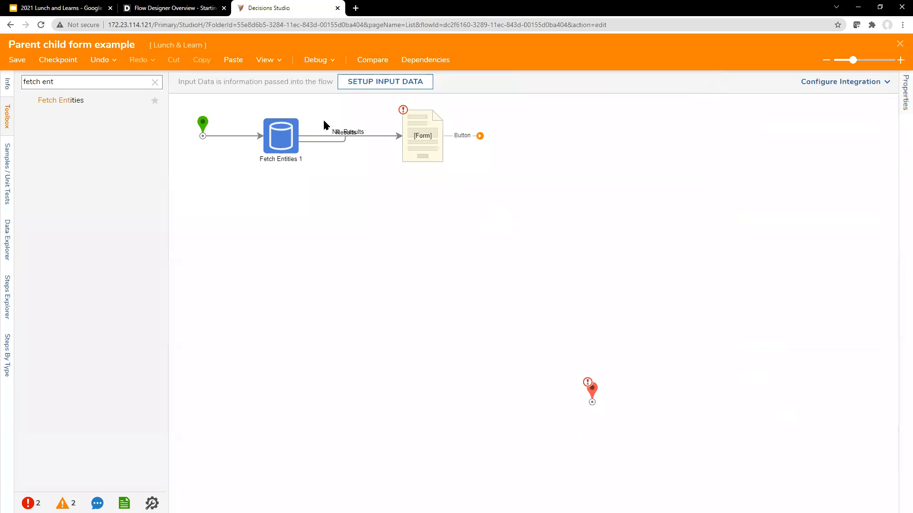
pyautogui.click(411, 127)
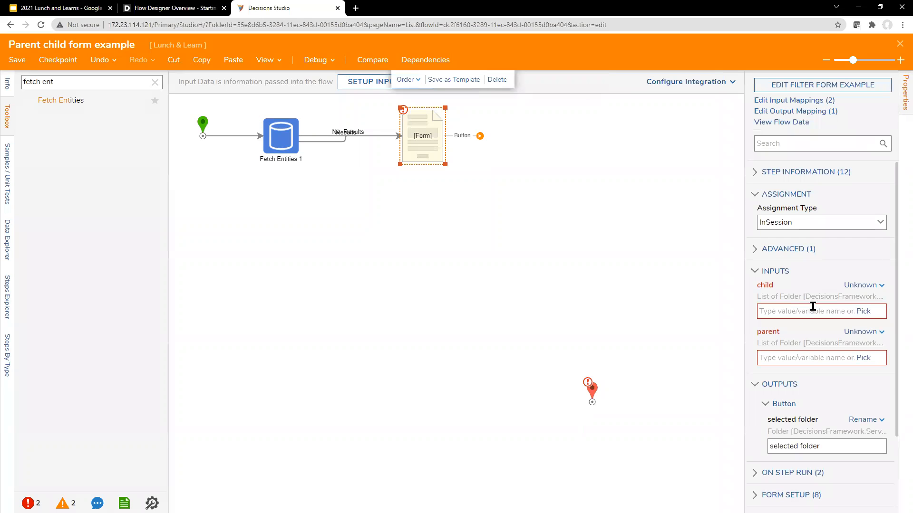
pyautogui.click(281, 136)
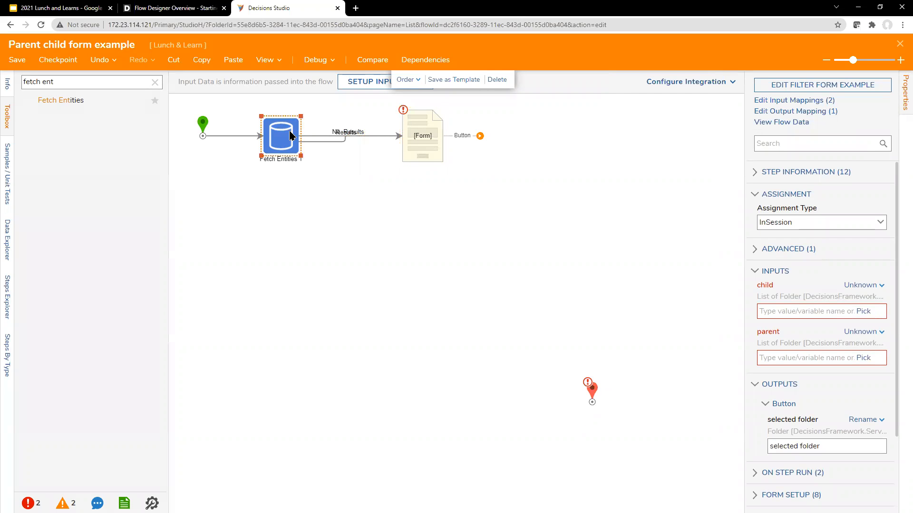
pyautogui.scroll(-1, 806, 371)
pyautogui.scroll(-3, 806, 370)
pyautogui.moveTo(817, 402); pyautogui.dragTo(749, 408)
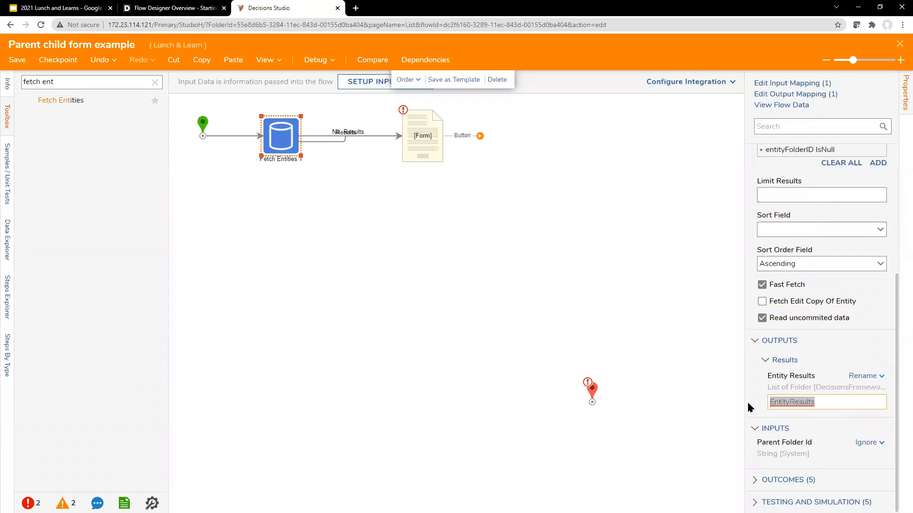
pyautogui.write('parent folders')
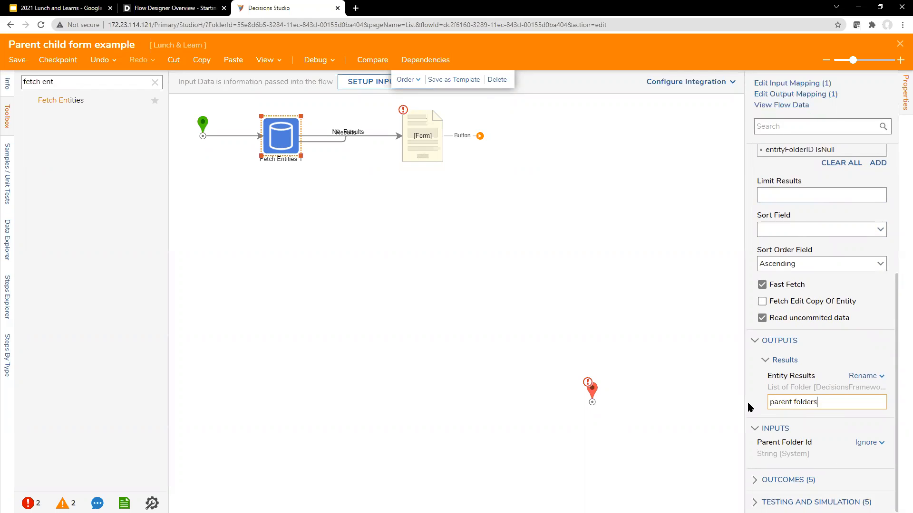
pyautogui.click(418, 143)
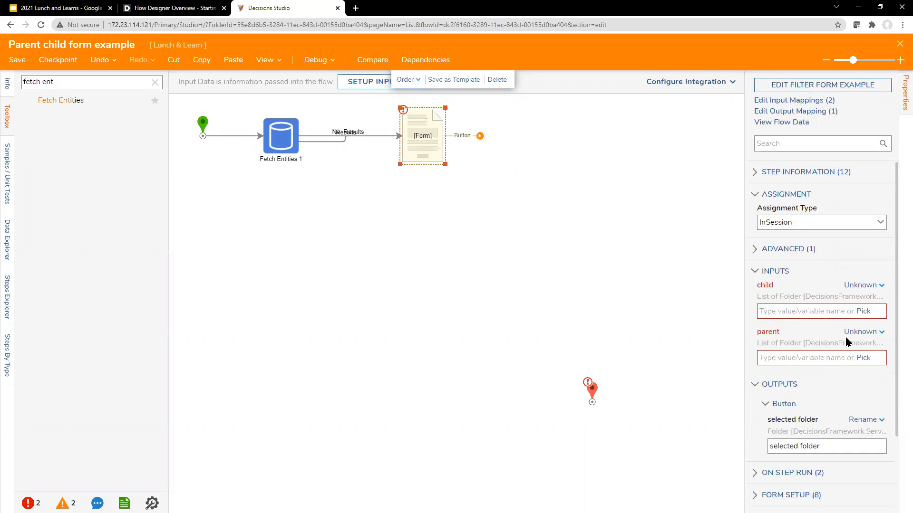
# Map the form's parent input to 'parent folders'
pyautogui.click(863, 357)
pyautogui.click(476, 331)
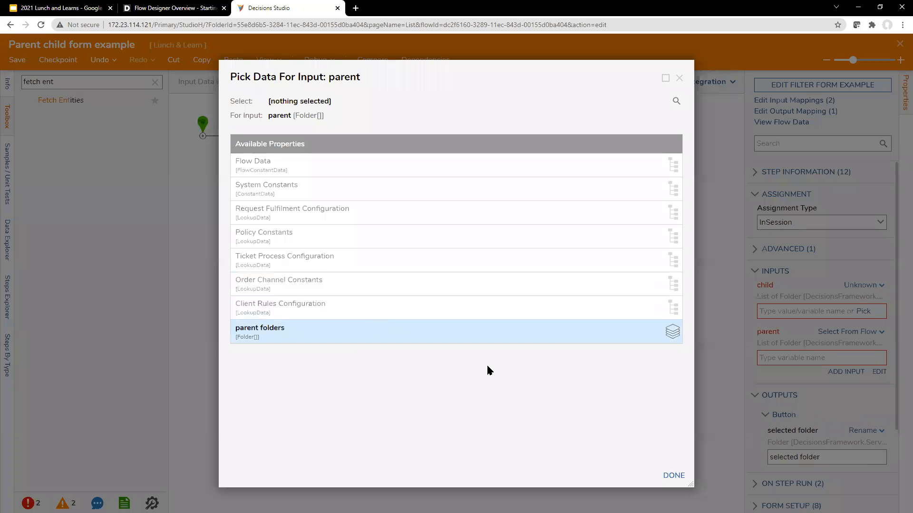
pyautogui.click(673, 476)
# Connect the form's Button outcome to the End step and tidy the step layout
pyautogui.moveTo(480, 135); pyautogui.dragTo(591, 391)
pyautogui.moveTo(600, 147); pyautogui.dragTo(594, 123)
pyautogui.click(416, 138)
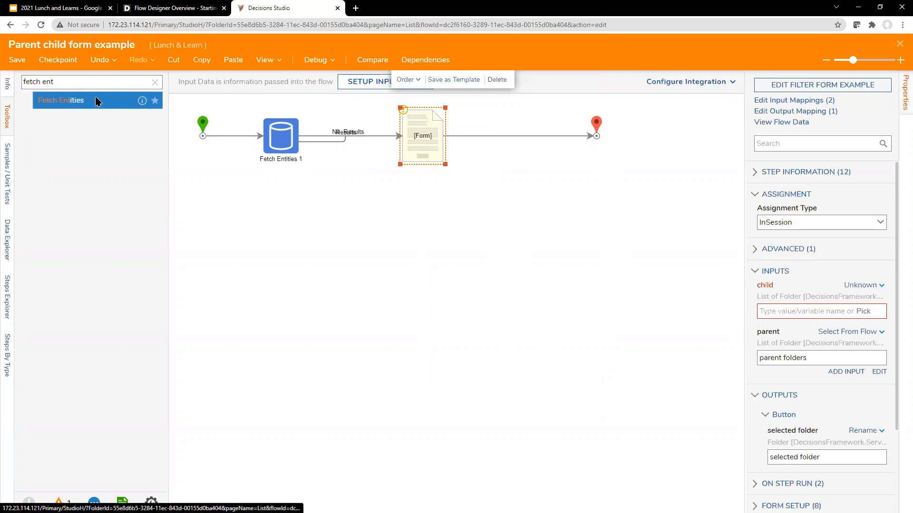
pyautogui.moveTo(685, 270); pyautogui.dragTo(323, 139)
pyautogui.click(506, 209)
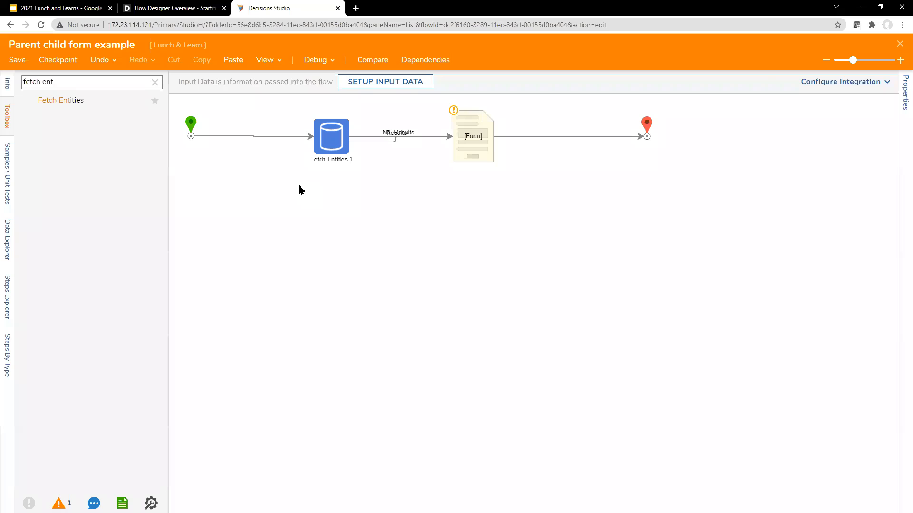
pyautogui.moveTo(220, 112); pyautogui.dragTo(264, 175)
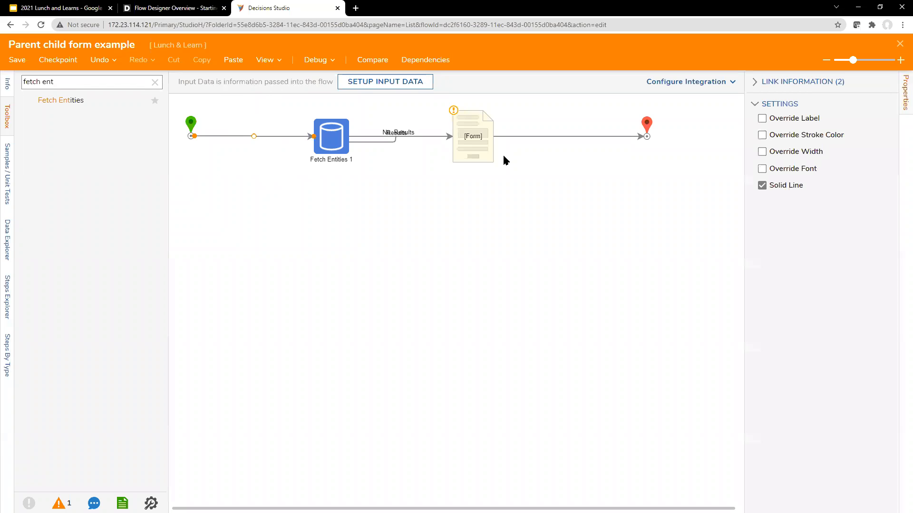
# Set the form's child input to Ignore
pyautogui.click(480, 145)
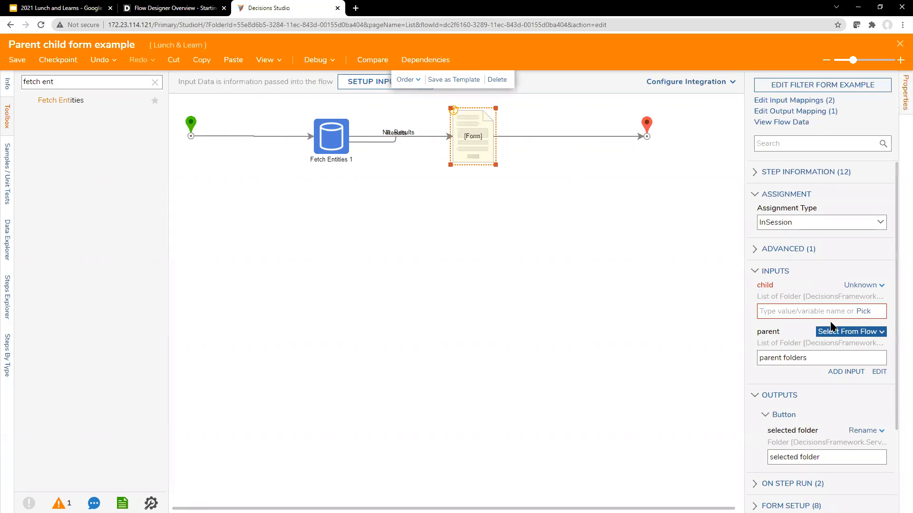
pyautogui.click(863, 285)
pyautogui.click(789, 275)
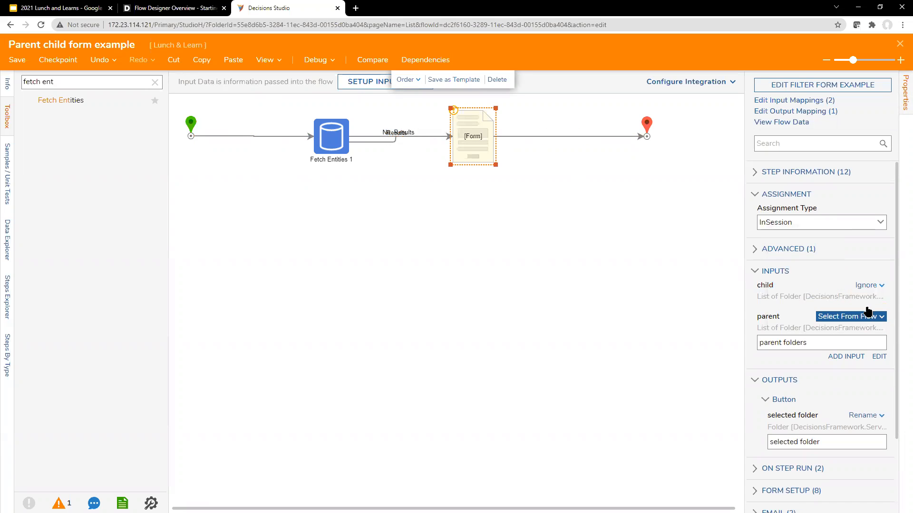
pyautogui.scroll(-2, 897, 277)
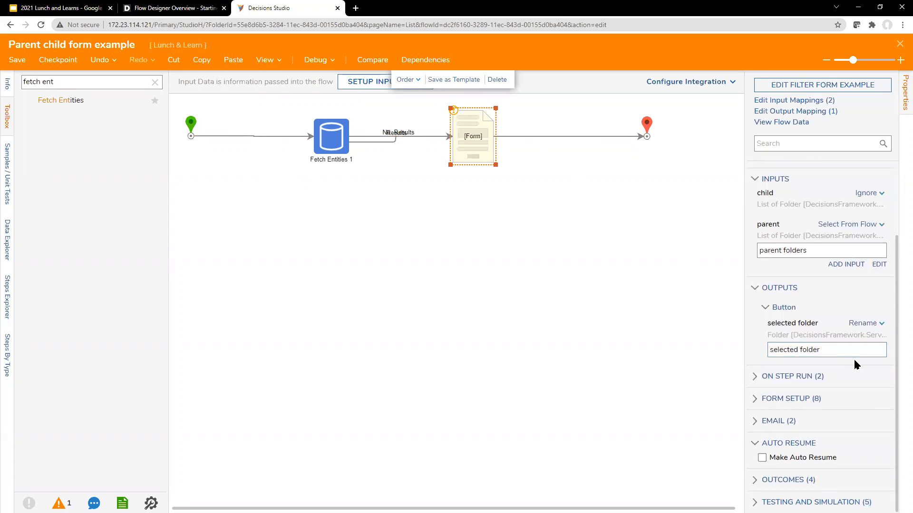
pyautogui.scroll(2, 858, 428)
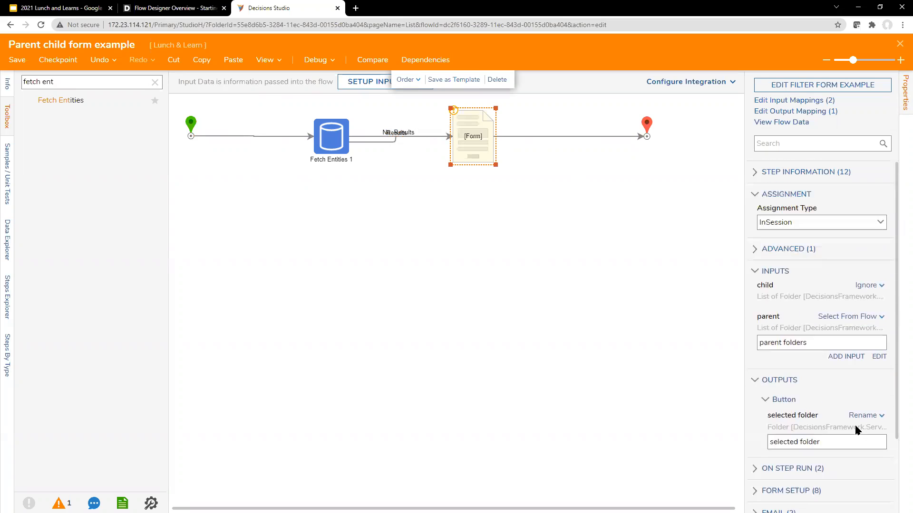
pyautogui.click(650, 317)
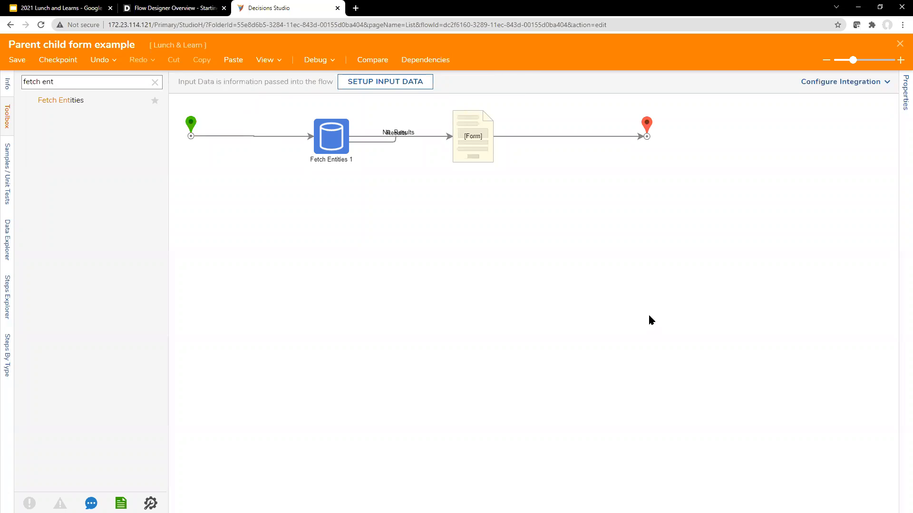
pyautogui.click(313, 60)
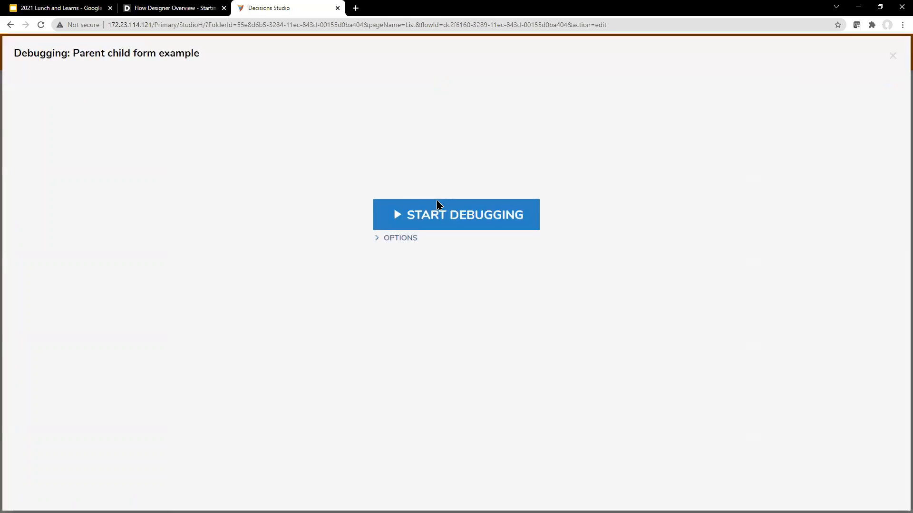
pyautogui.click(442, 210)
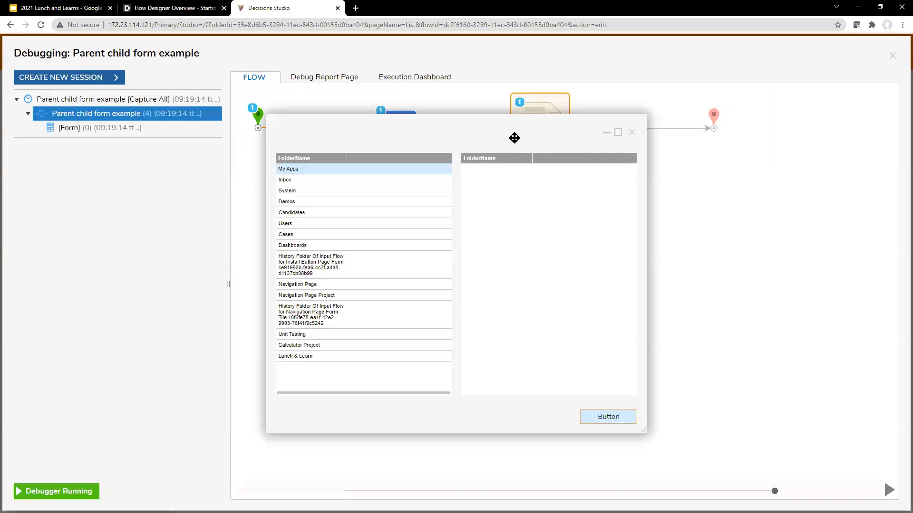
pyautogui.moveTo(514, 137); pyautogui.dragTo(520, 115)
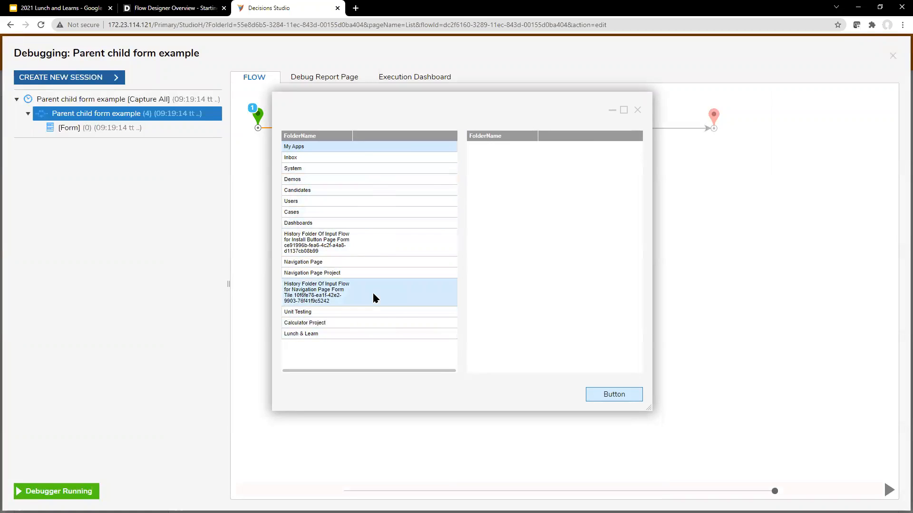
pyautogui.moveTo(398, 96); pyautogui.dragTo(462, 120)
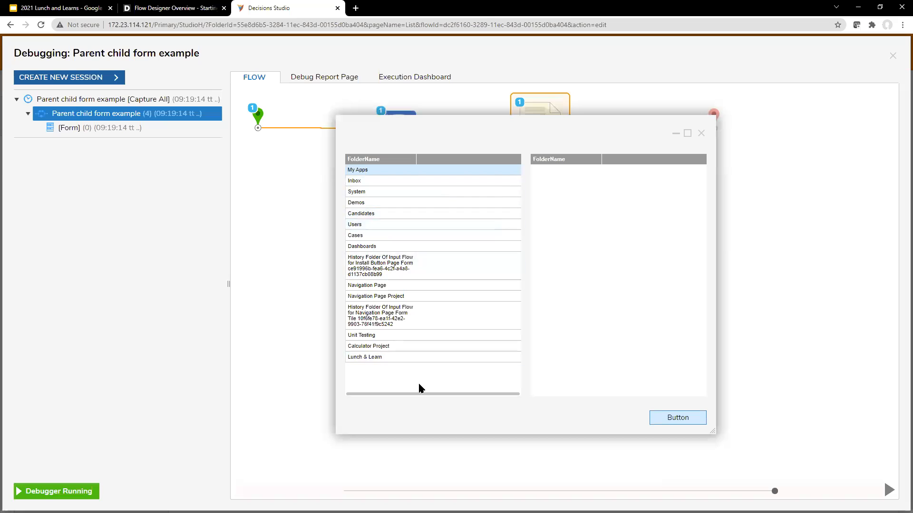
pyautogui.click(701, 133)
pyautogui.click(893, 55)
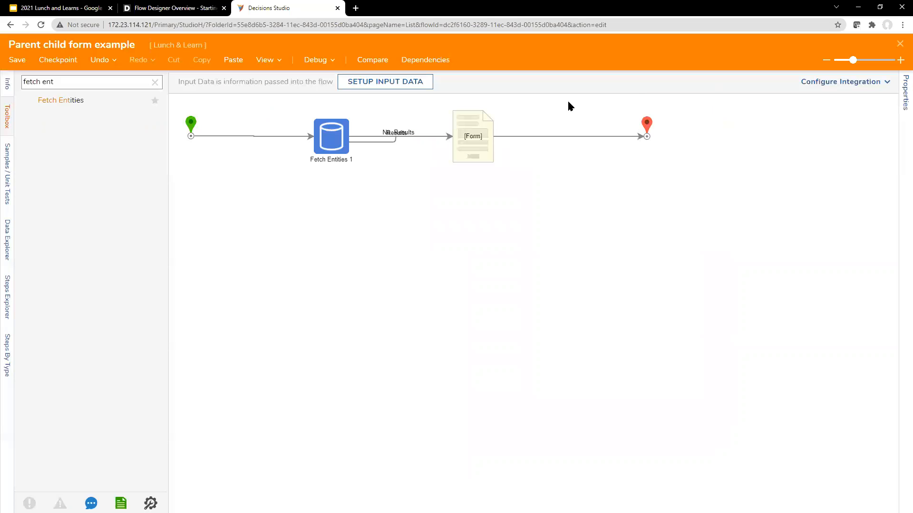
# Open the filter form example and expand Legacy under Form Rules to show Data Flows
pyautogui.click(480, 138)
pyautogui.click(880, 89)
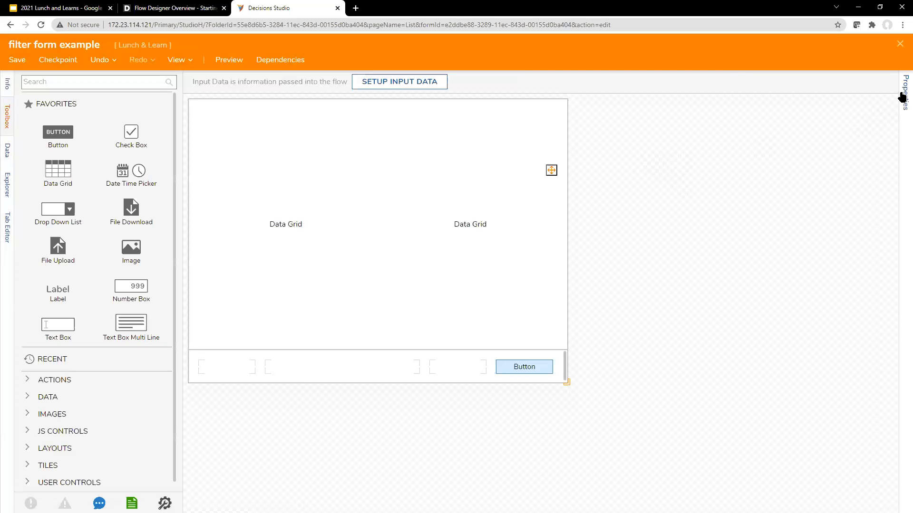
pyautogui.click(903, 95)
pyautogui.scroll(-6, 817, 350)
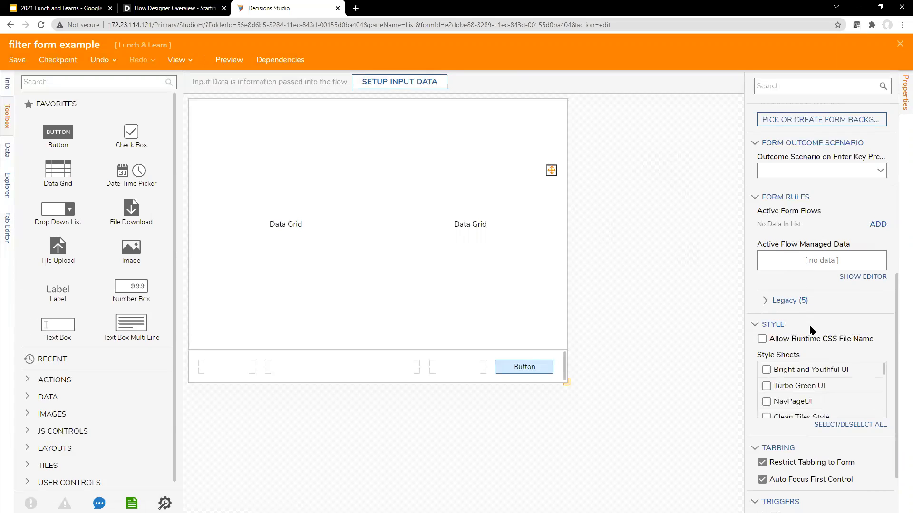
pyautogui.scroll(-2, 812, 330)
pyautogui.click(808, 234)
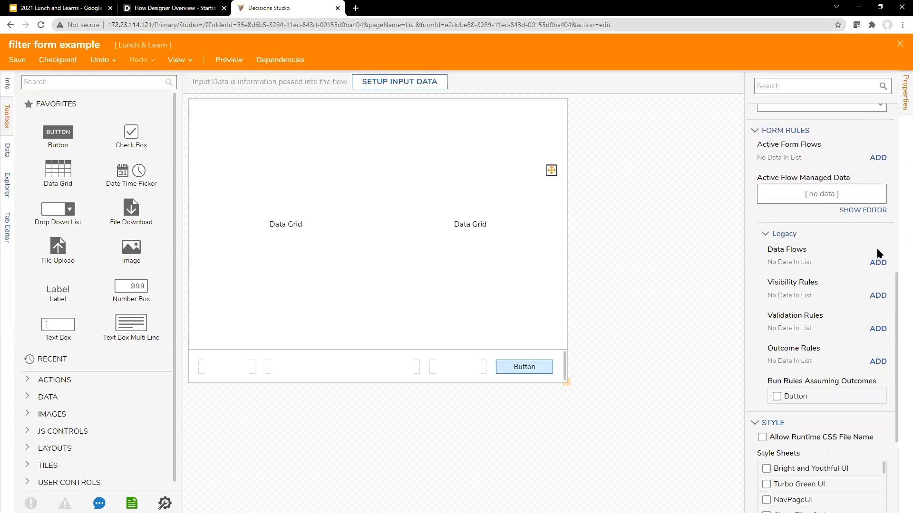
pyautogui.scroll(4, 844, 289)
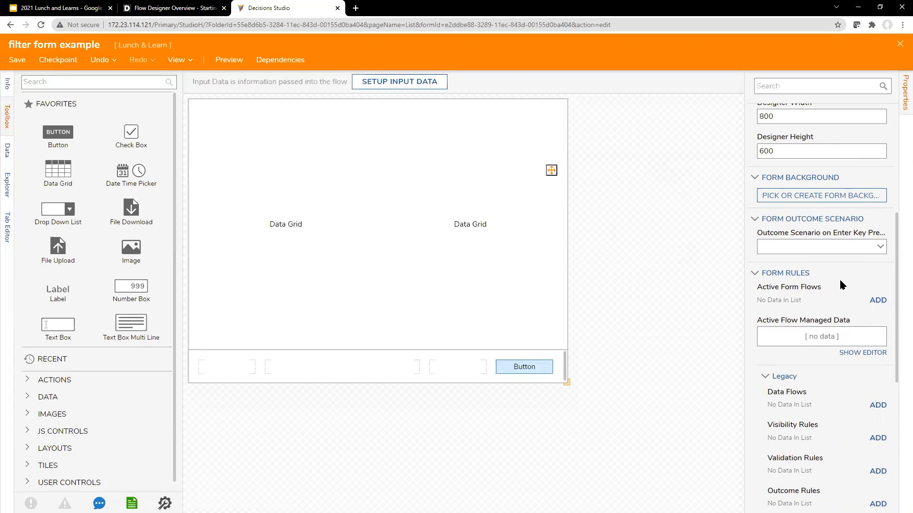
pyautogui.scroll(-1, 806, 336)
pyautogui.scroll(-5, 805, 335)
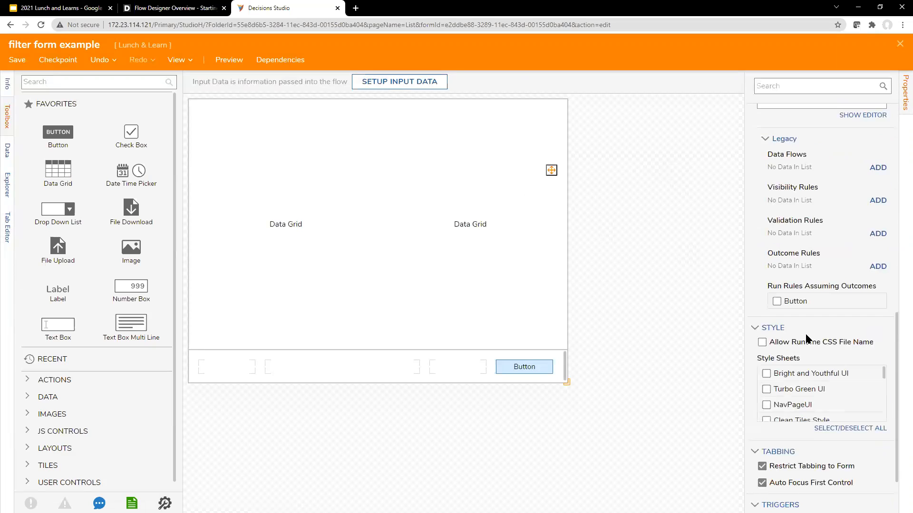
pyautogui.scroll(1, 806, 337)
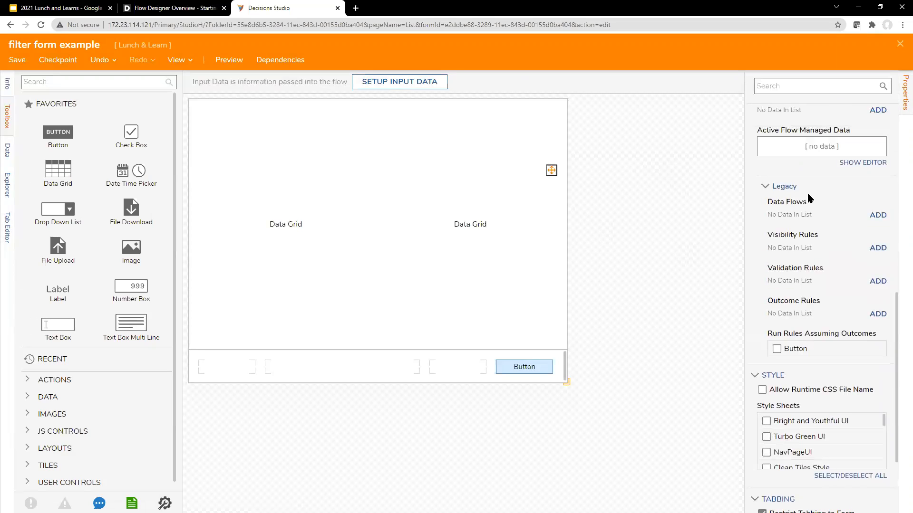
# Add a new Data Flow to the form and choose to pick or create its flow
pyautogui.click(783, 186)
pyautogui.click(792, 235)
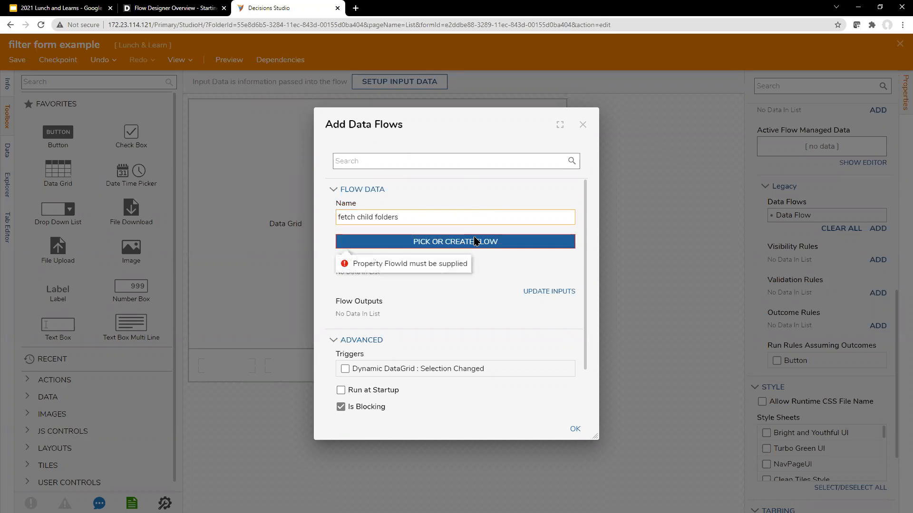
pyautogui.click(457, 241)
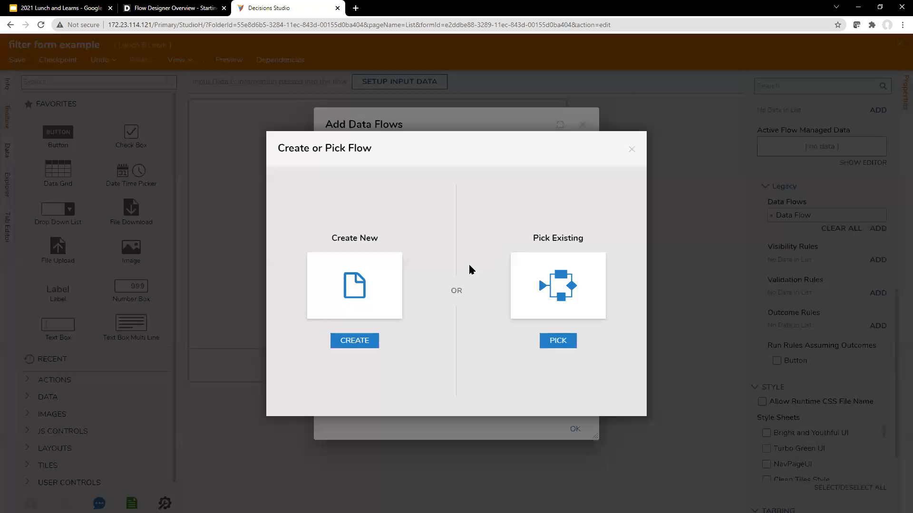
# Create a new Form Data Flow named 'fetch child folders'
pyautogui.click(377, 300)
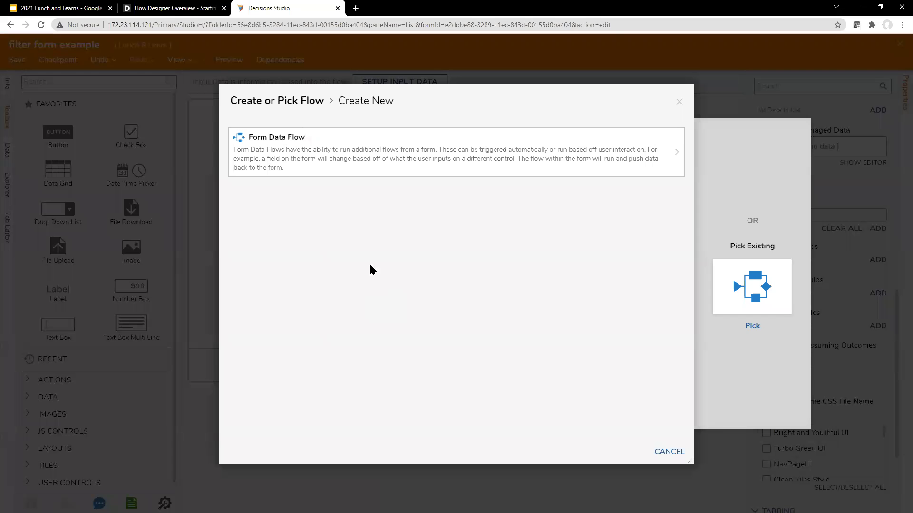
pyautogui.click(383, 148)
pyautogui.write('fetch')
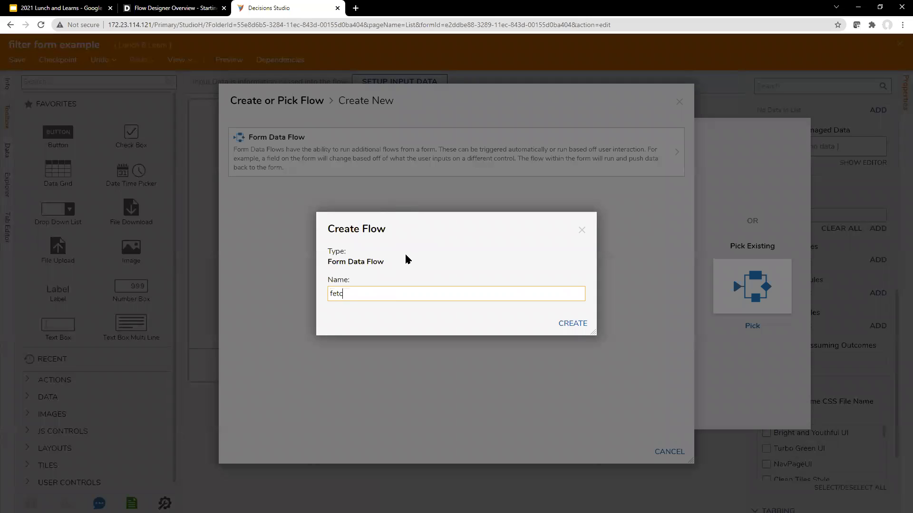
pyautogui.write(' child foldr')
pyautogui.press('BackSpace')
pyautogui.write('ers')
pyautogui.click(575, 327)
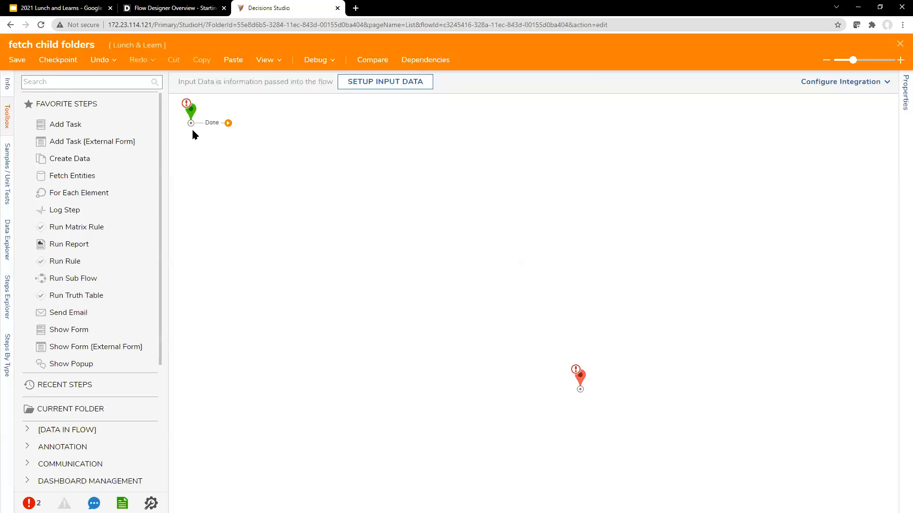
# Open the new flow's input editor and add an input named 'folder'
pyautogui.click(191, 116)
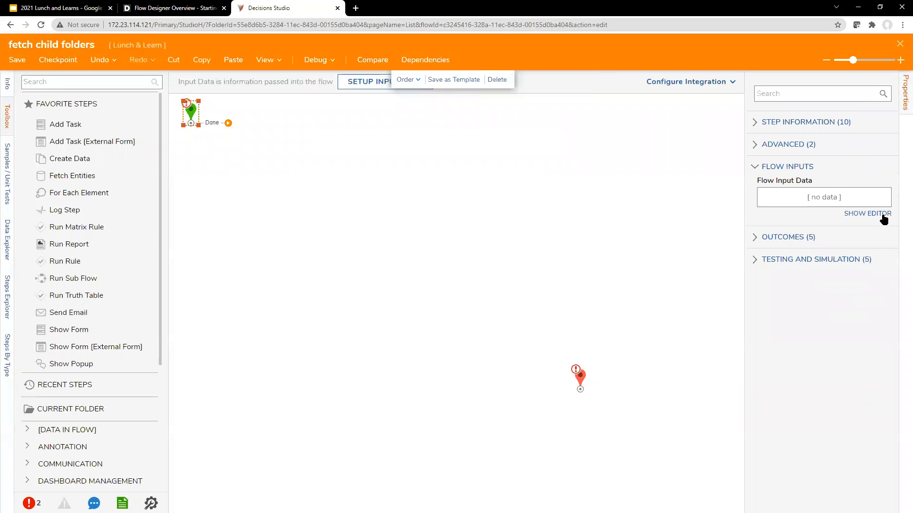
pyautogui.click(872, 213)
pyautogui.click(79, 157)
pyautogui.write('folder')
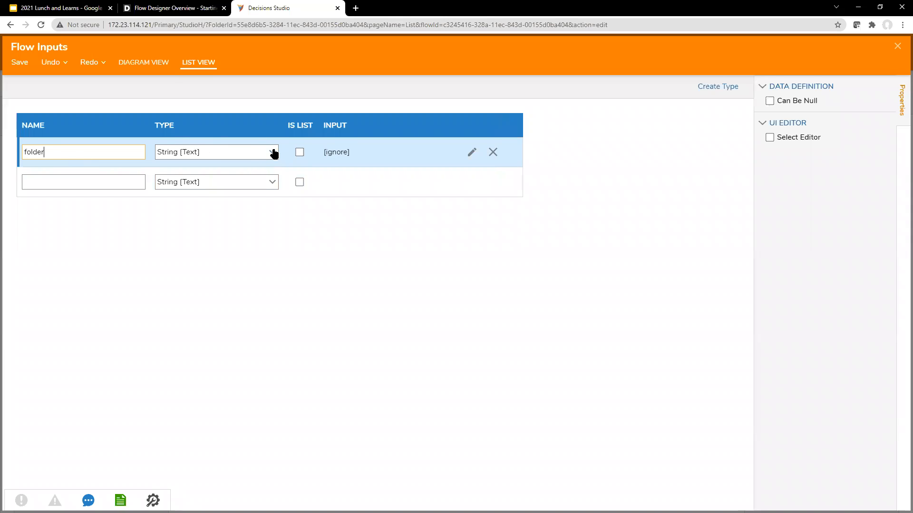
# Set the folder input's type to Folder [DecisionsFramework] and save the flow inputs
pyautogui.click(259, 152)
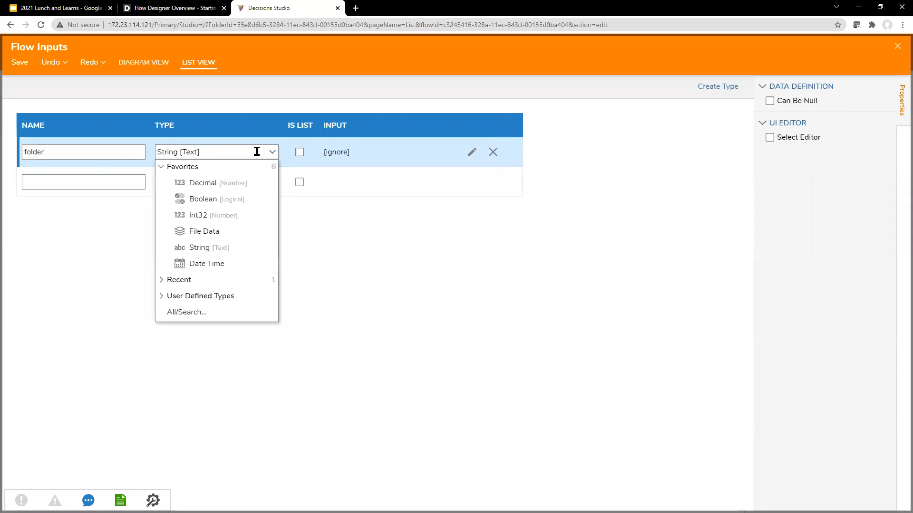
pyautogui.click(217, 157)
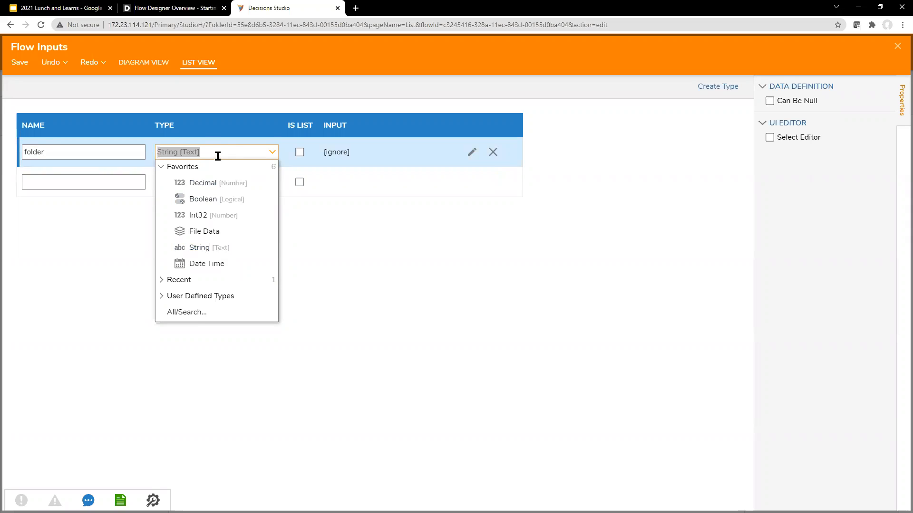
pyautogui.write('folder')
pyautogui.click(213, 182)
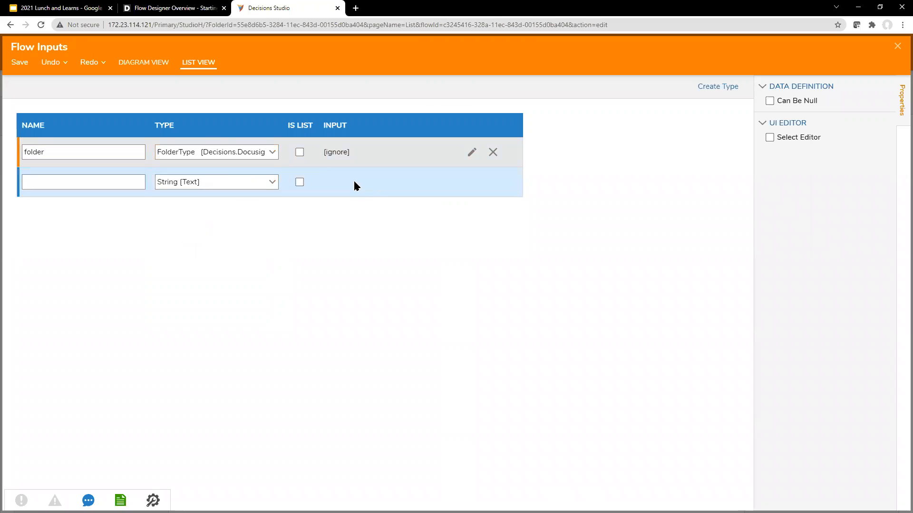
pyautogui.click(269, 152)
pyautogui.doubleClick(227, 153)
pyautogui.tripleClick(227, 153)
pyautogui.write('folder')
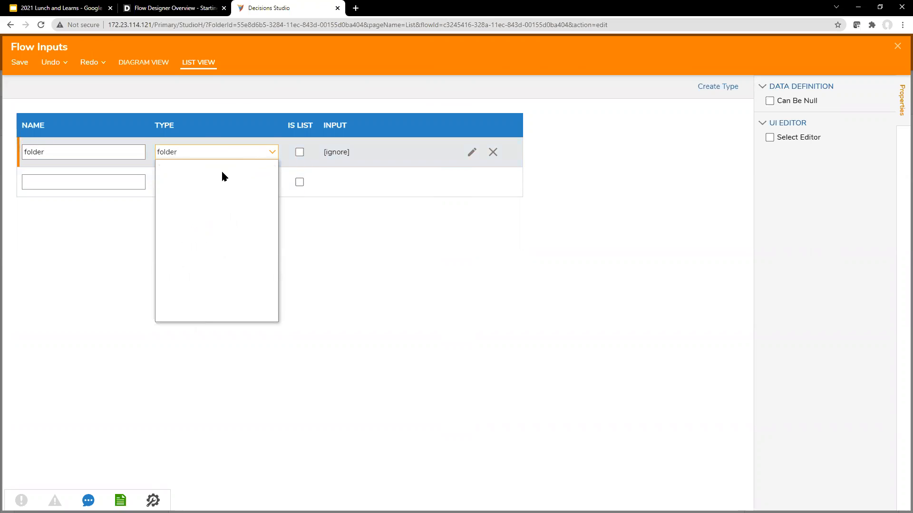
pyautogui.click(219, 197)
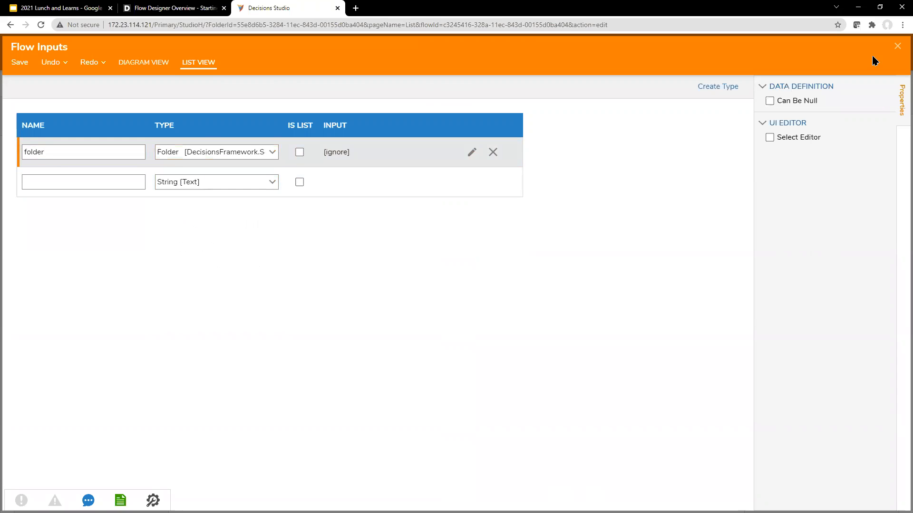
pyautogui.click(897, 47)
pyautogui.click(569, 302)
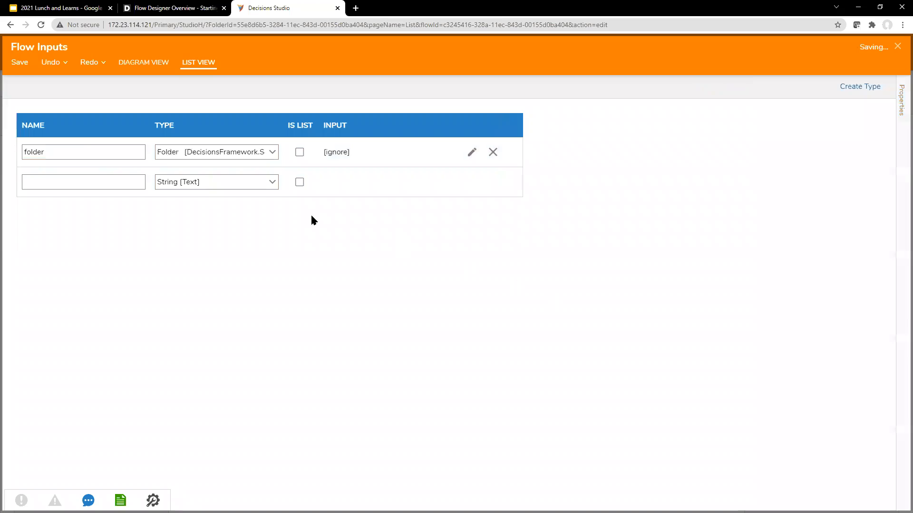
# Place a Fetch Entities step from the toolbox right after Start
pyautogui.click(78, 83)
pyautogui.write('fetch ent')
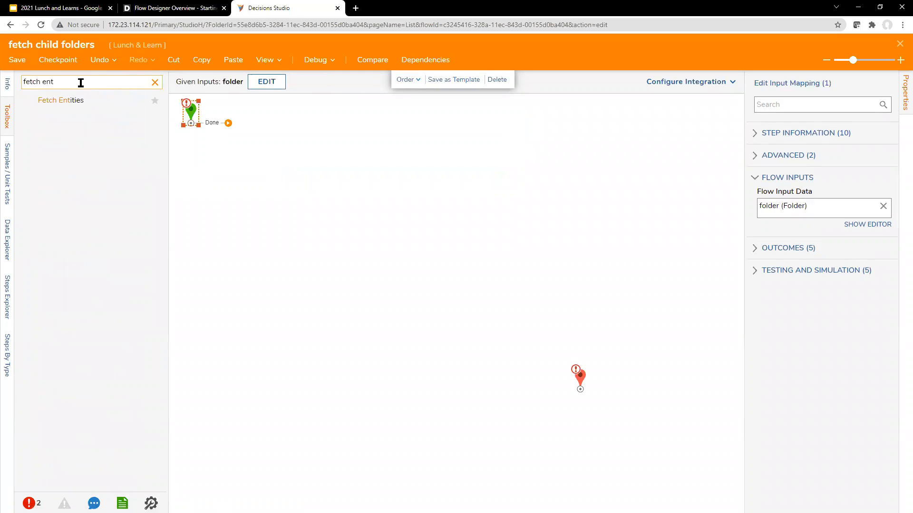
pyautogui.moveTo(61, 100); pyautogui.dragTo(257, 125)
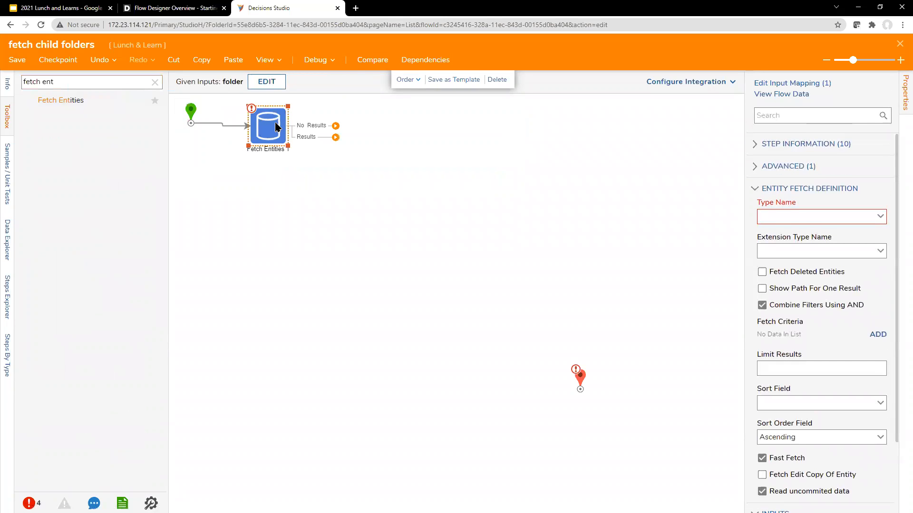
# Wire both the Results and No Results outcomes of Fetch Entities to the End step
pyautogui.moveTo(578, 377); pyautogui.dragTo(448, 116)
pyautogui.moveTo(342, 135); pyautogui.dragTo(451, 123)
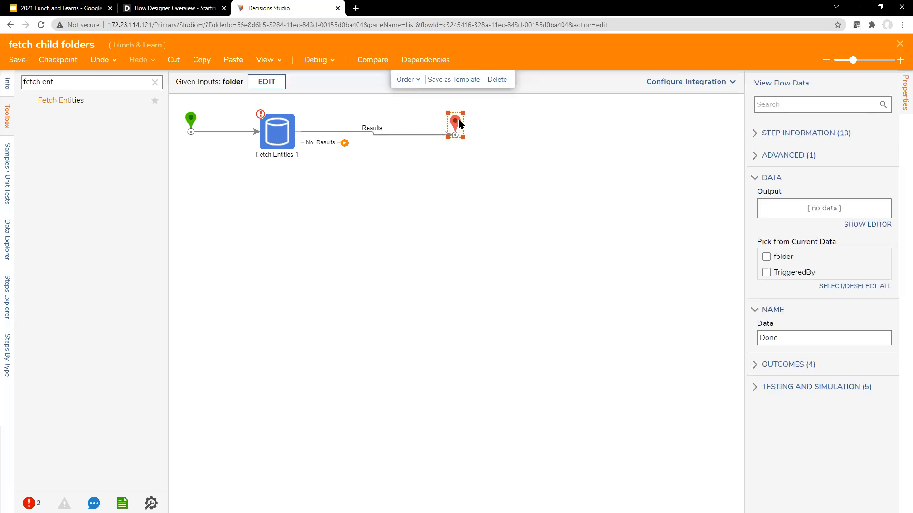
pyautogui.moveTo(345, 143); pyautogui.dragTo(448, 134)
pyautogui.click(276, 137)
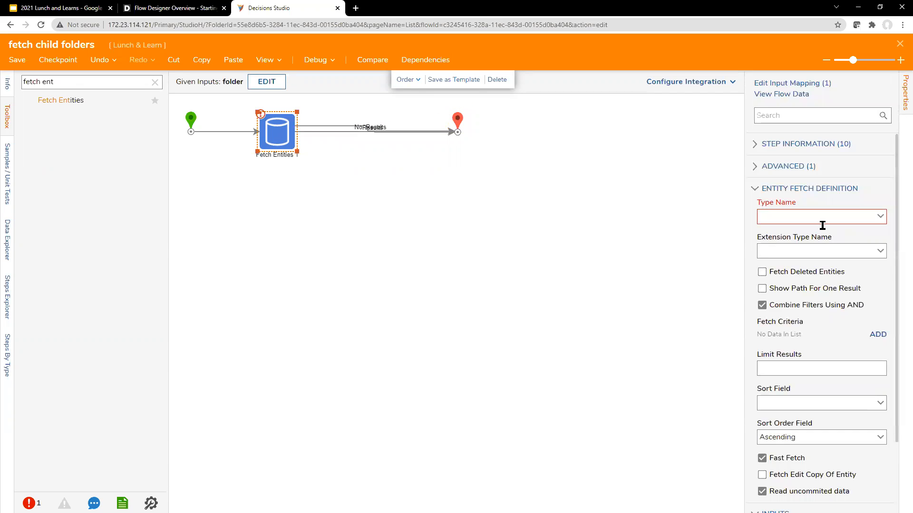
pyautogui.click(822, 217)
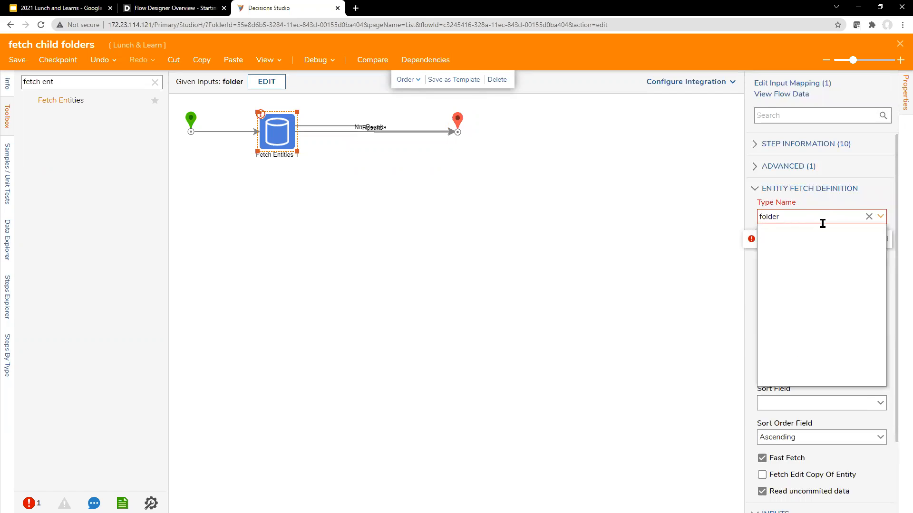
# Add an entityFolderID fetch criterion so Fetch Entities fetches Folder entities
pyautogui.click(804, 232)
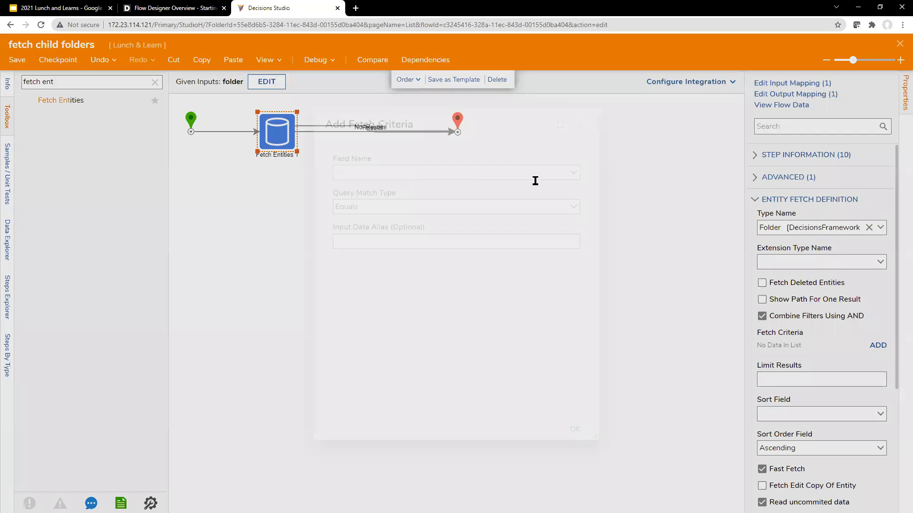
pyautogui.write('entity')
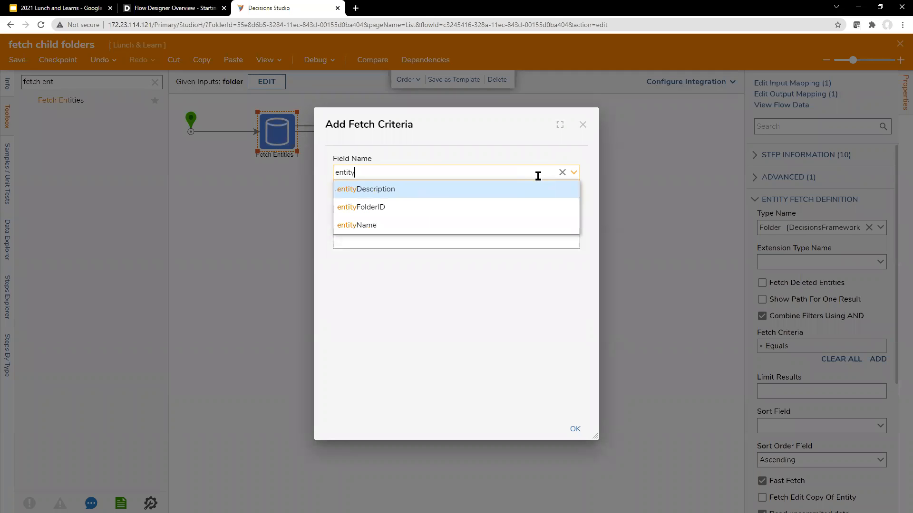
pyautogui.click(415, 207)
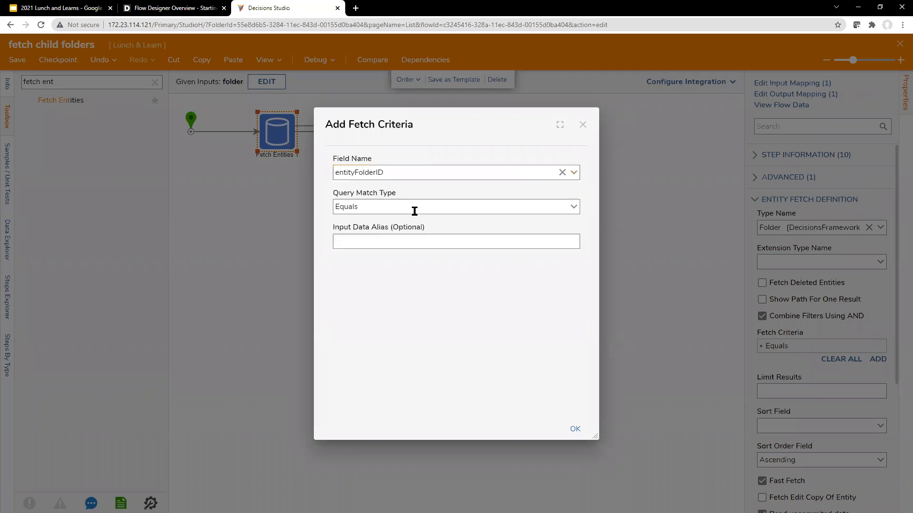
pyautogui.click(573, 429)
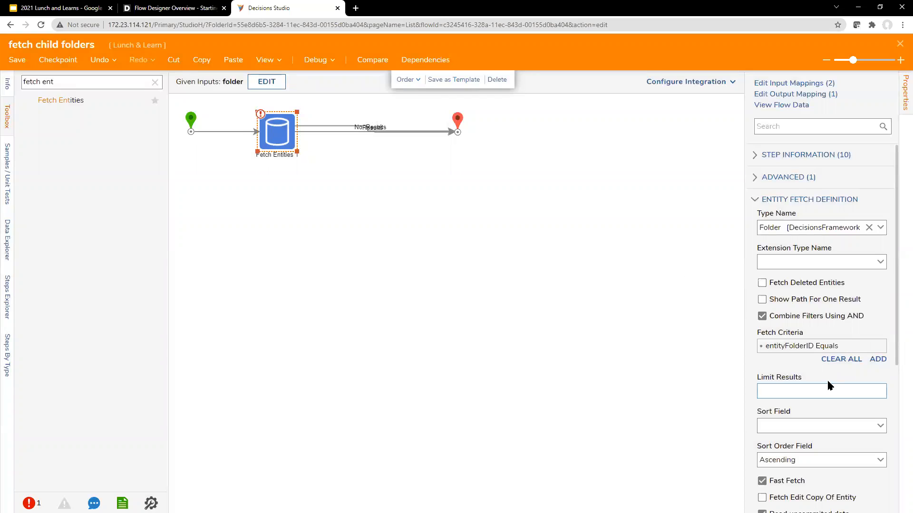
# Map the entity Folder ID input from flow data to the incoming folder.FolderID
pyautogui.scroll(-2, 827, 383)
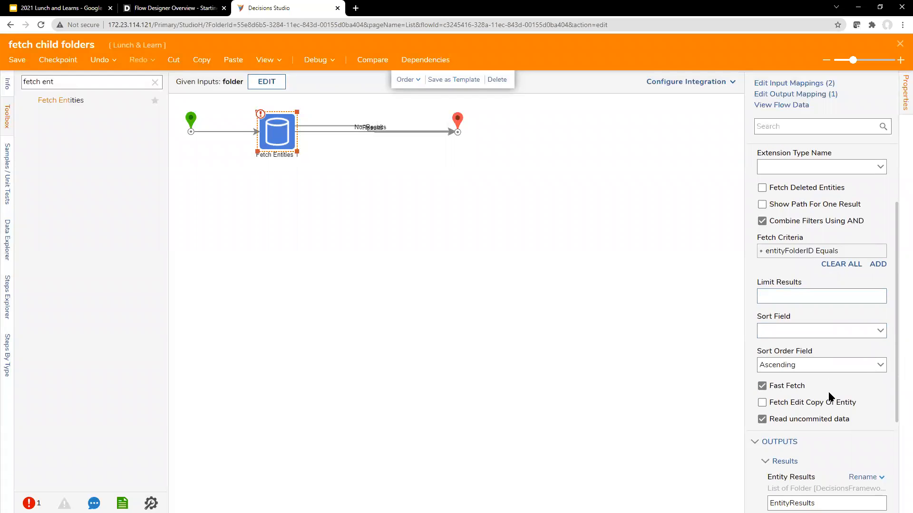
pyautogui.scroll(-3, 827, 394)
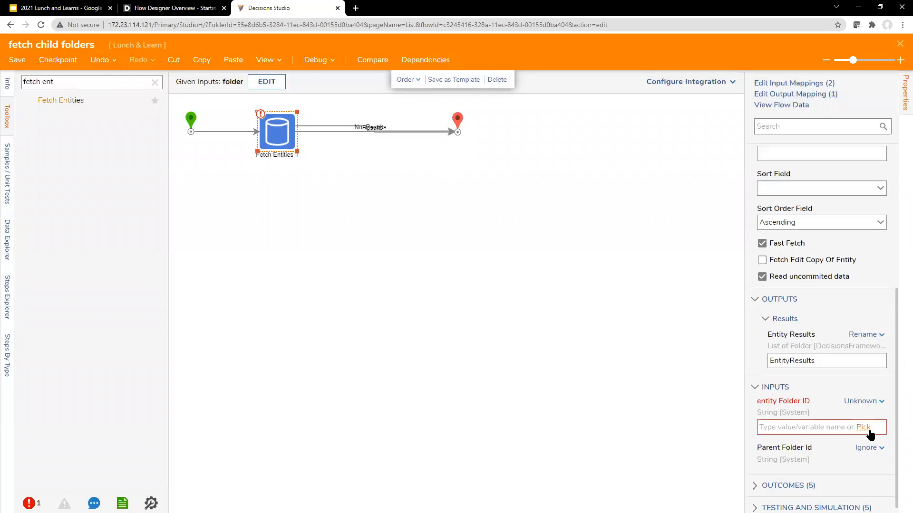
pyautogui.click(863, 428)
pyautogui.click(361, 190)
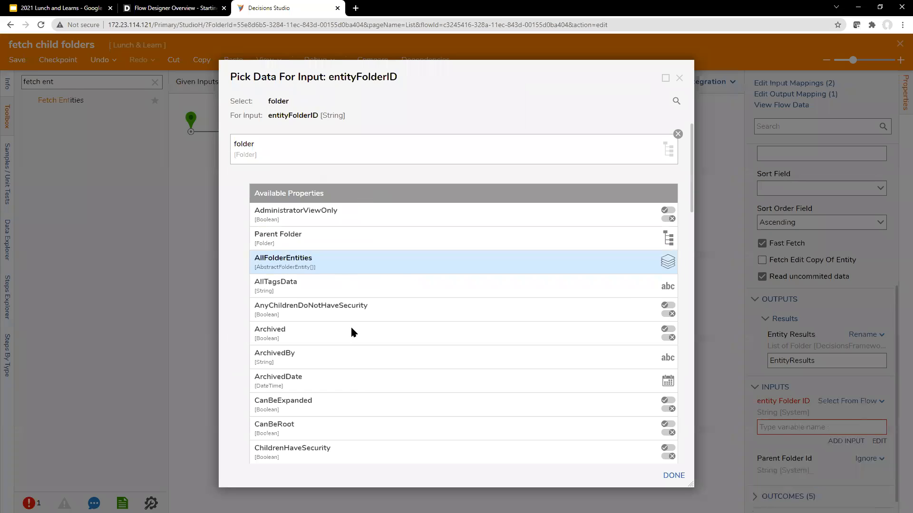
pyautogui.scroll(-9, 361, 398)
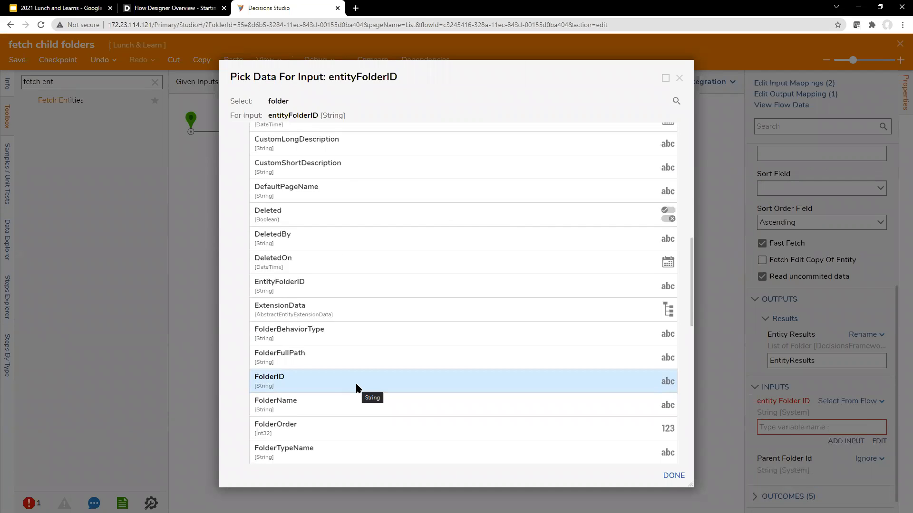
pyautogui.click(358, 383)
pyautogui.click(673, 475)
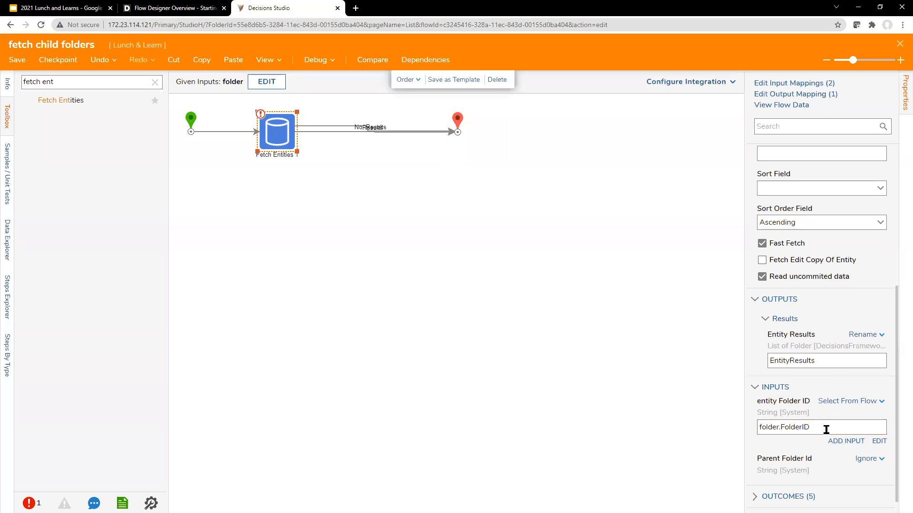
pyautogui.scroll(-1, 825, 429)
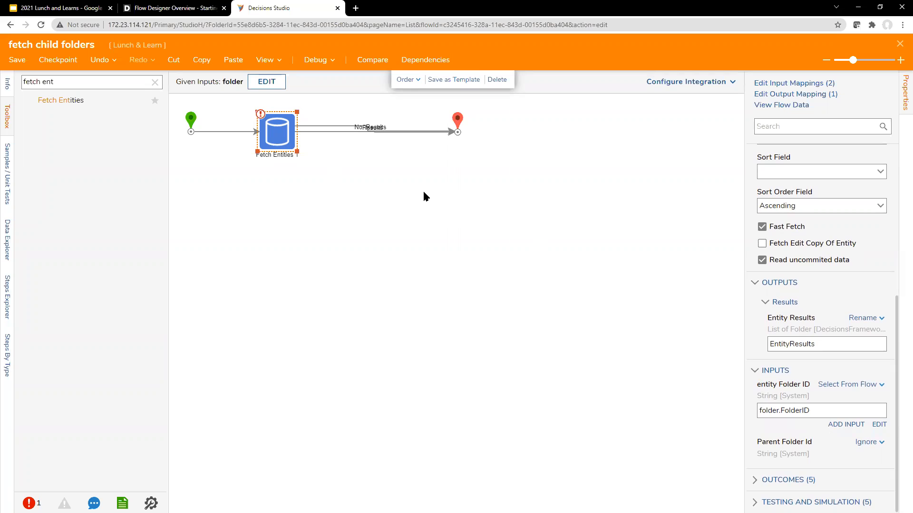
pyautogui.click(460, 150)
# Add an end-step output 'child folders' of type Folder, marked as a list
pyautogui.click(457, 123)
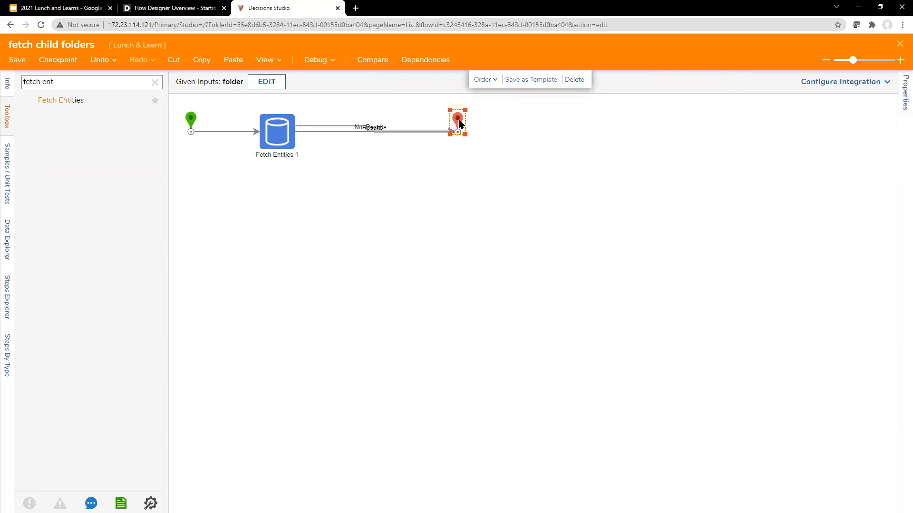
pyautogui.click(883, 225)
pyautogui.write('child folders')
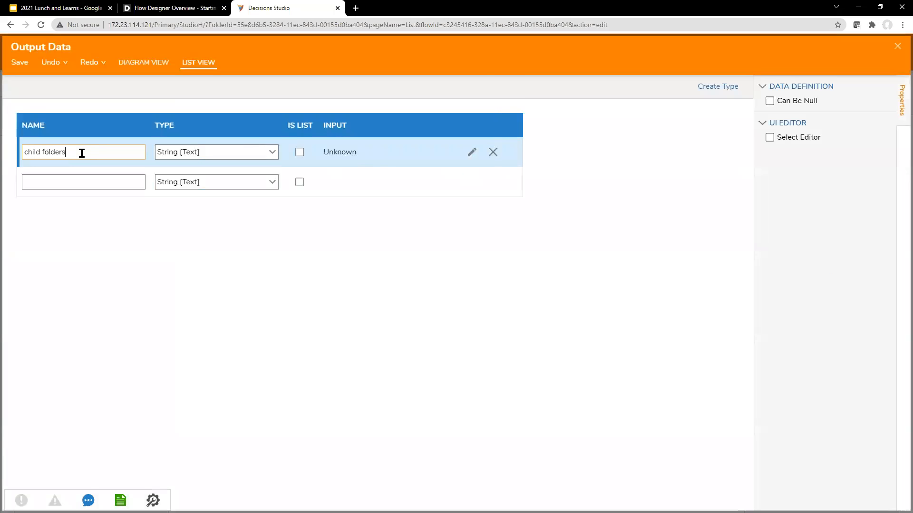
pyautogui.click(245, 154)
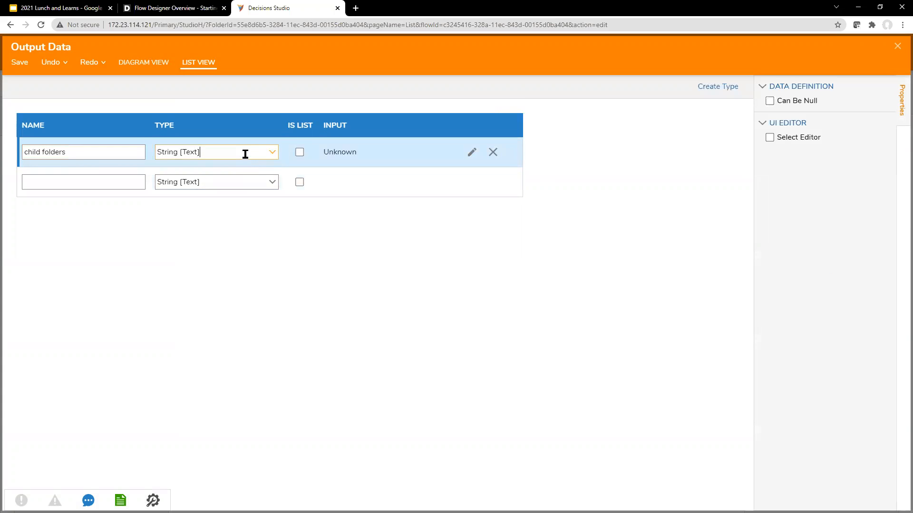
pyautogui.hotkey('ctrl', 'a')
pyautogui.write('folder')
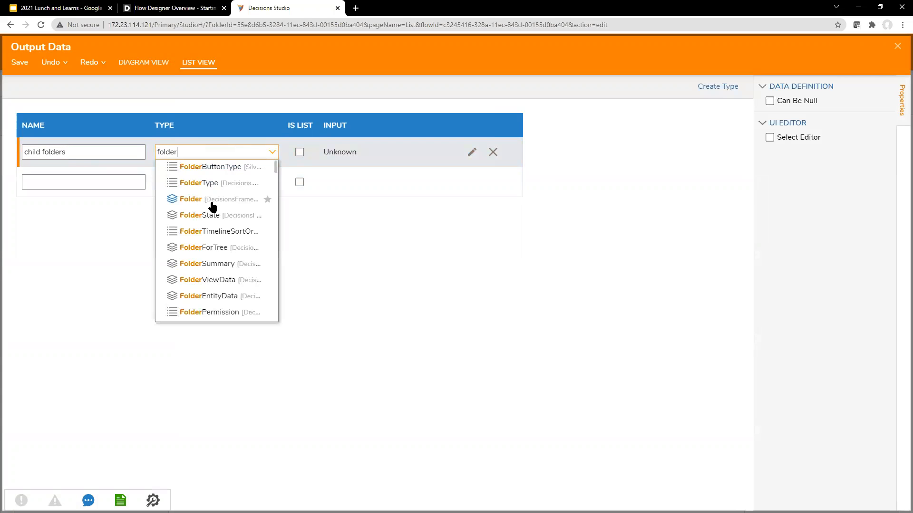
pyautogui.click(212, 200)
pyautogui.click(298, 153)
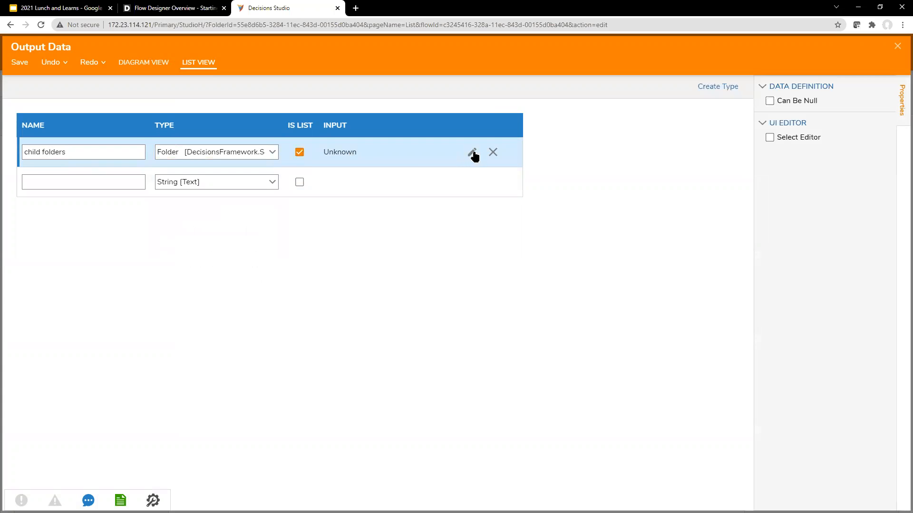
pyautogui.click(897, 46)
pyautogui.click(571, 303)
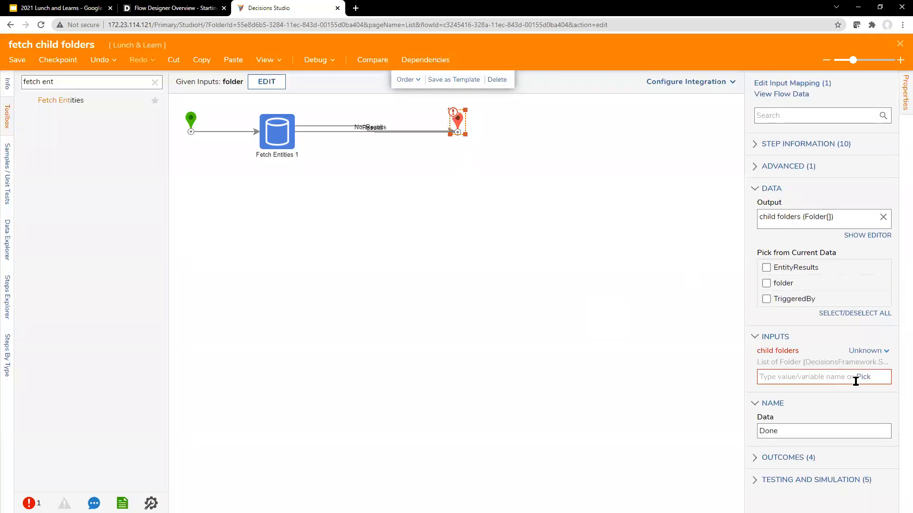
# Map child folders to EntityResults and save the flow
pyautogui.click(859, 377)
pyautogui.click(359, 374)
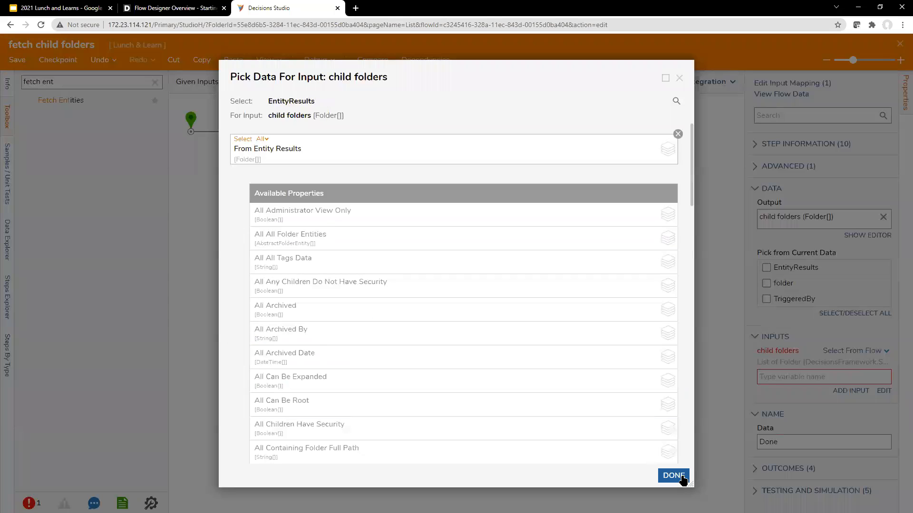
pyautogui.click(674, 418)
pyautogui.click(527, 322)
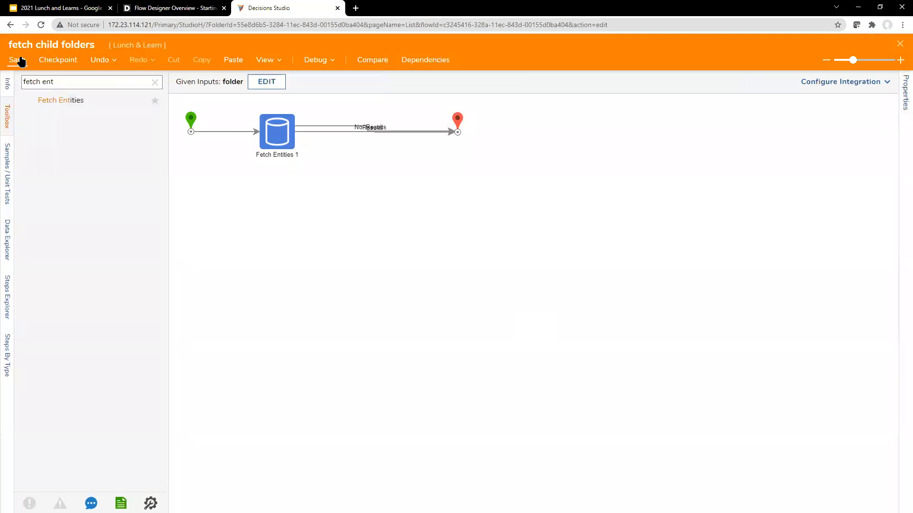
pyautogui.click(19, 60)
# Save and close the fetch child folders flow, then update the form's flow inputs
pyautogui.click(585, 340)
pyautogui.click(898, 42)
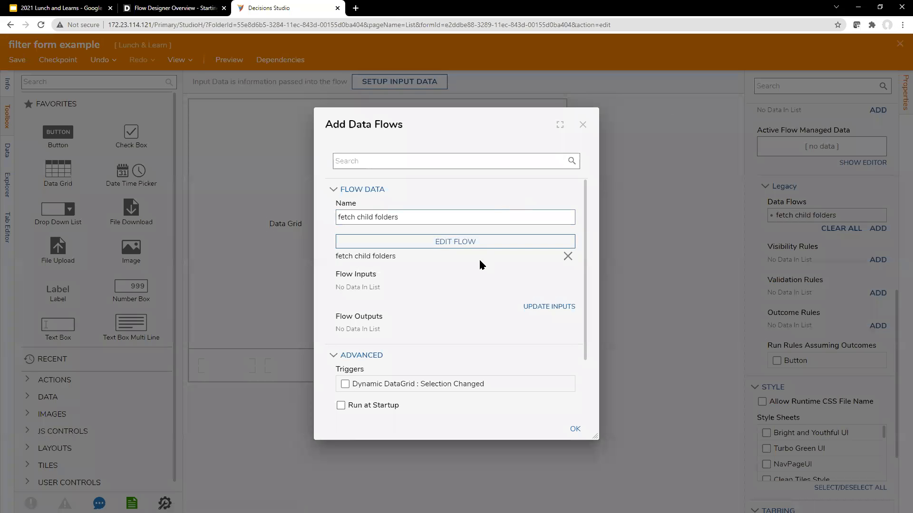
pyautogui.scroll(-2, 464, 309)
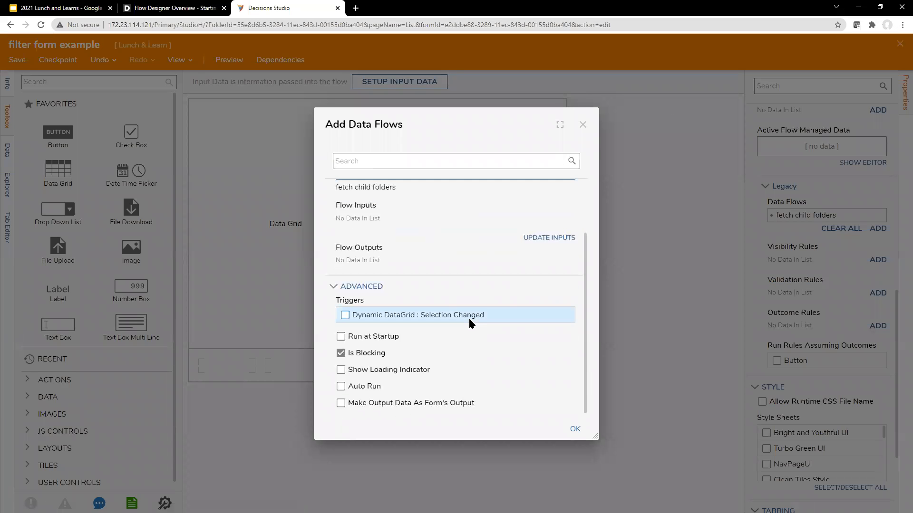
pyautogui.click(537, 238)
pyautogui.scroll(2, 521, 221)
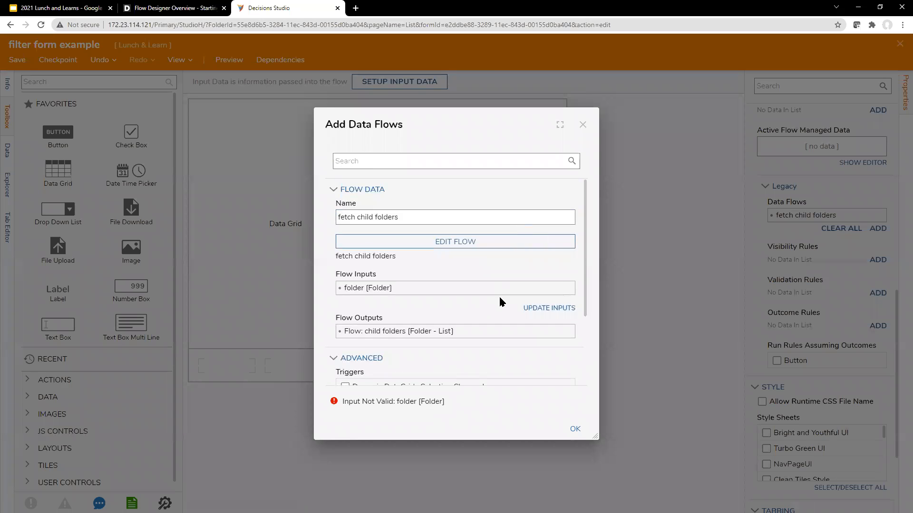
# Supply the folder input from the form component 'selected folder'
pyautogui.click(568, 288)
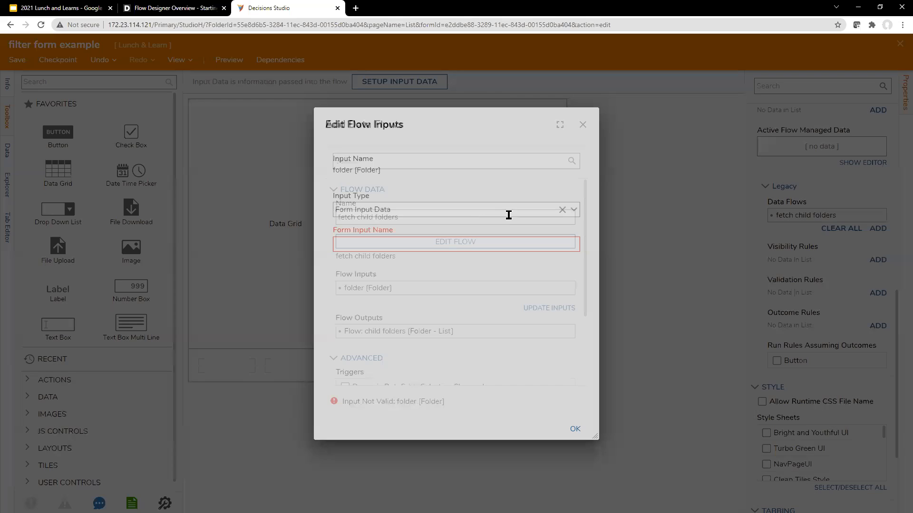
pyautogui.click(573, 211)
pyautogui.click(523, 228)
pyautogui.click(576, 257)
pyautogui.click(522, 270)
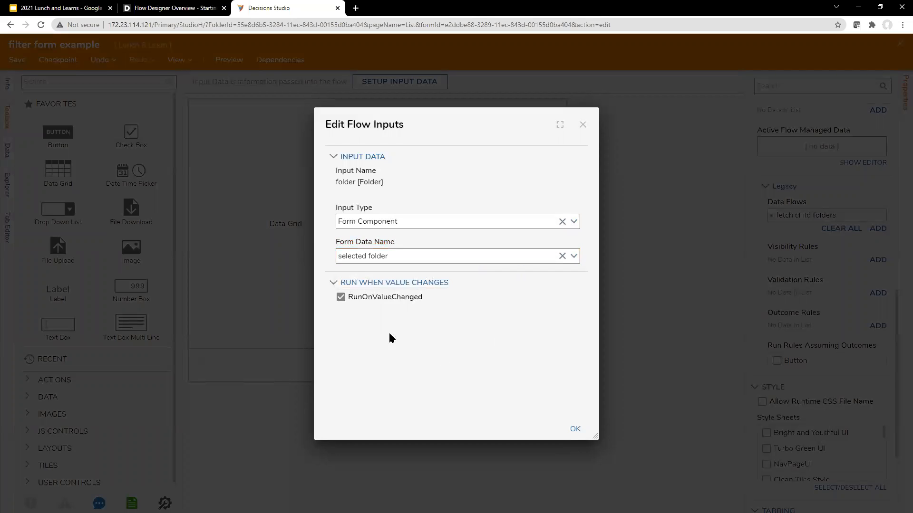
pyautogui.click(566, 430)
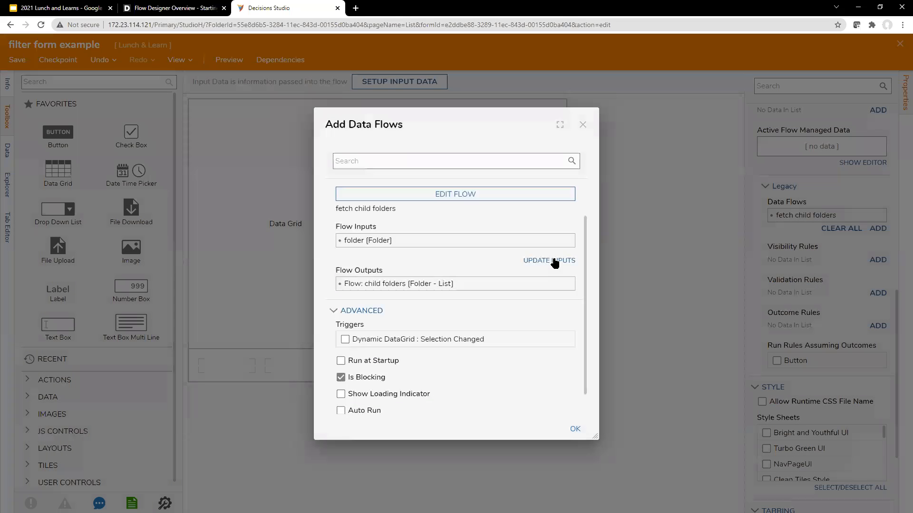
# Enable refreshing listeners on the child folders output and finish the data flow setup
pyautogui.click(569, 284)
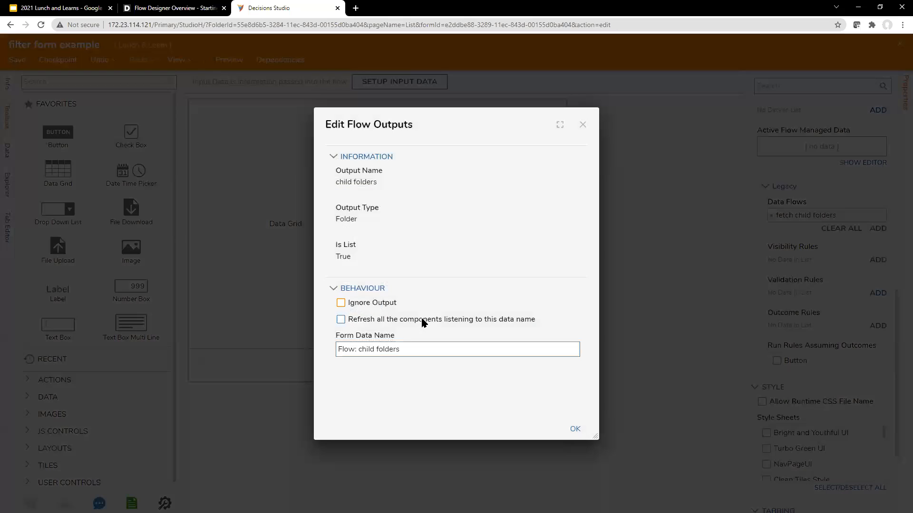
pyautogui.click(423, 322)
pyautogui.moveTo(459, 119); pyautogui.dragTo(492, 119)
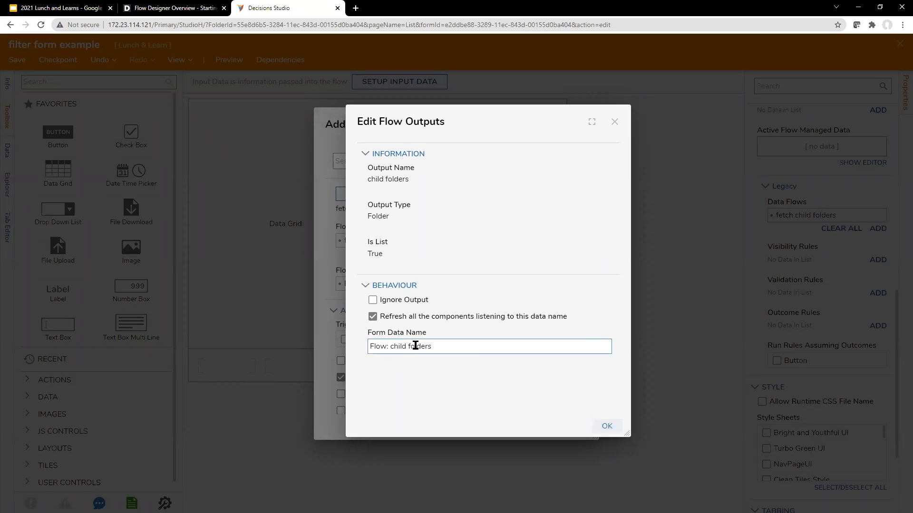
pyautogui.tripleClick(448, 350)
pyautogui.click(497, 370)
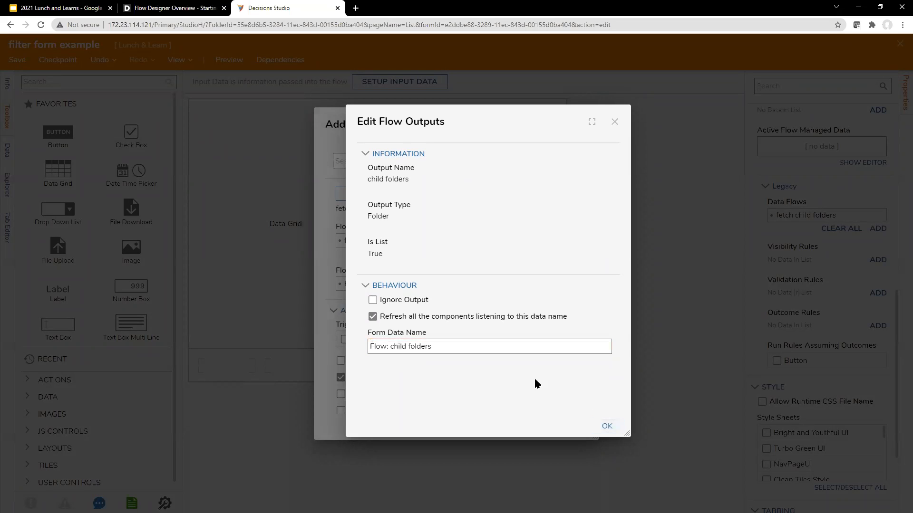
pyautogui.click(606, 427)
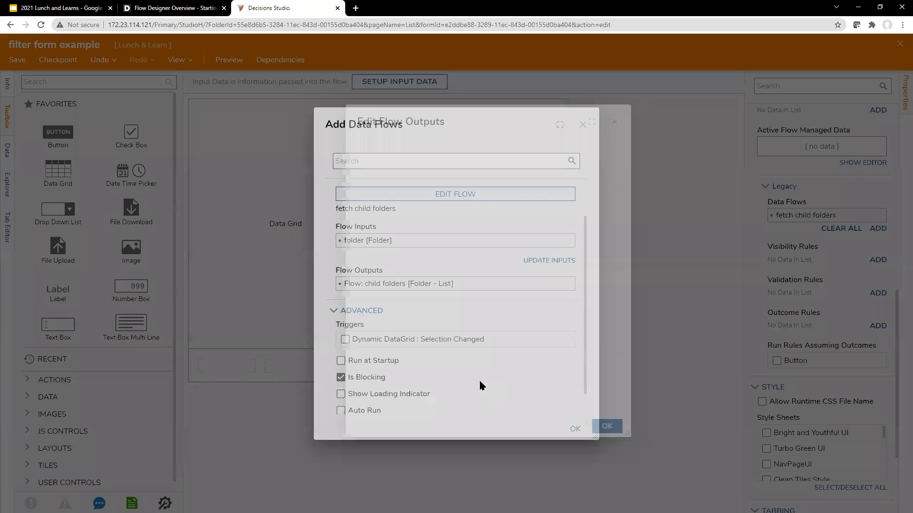
pyautogui.scroll(-1, 479, 384)
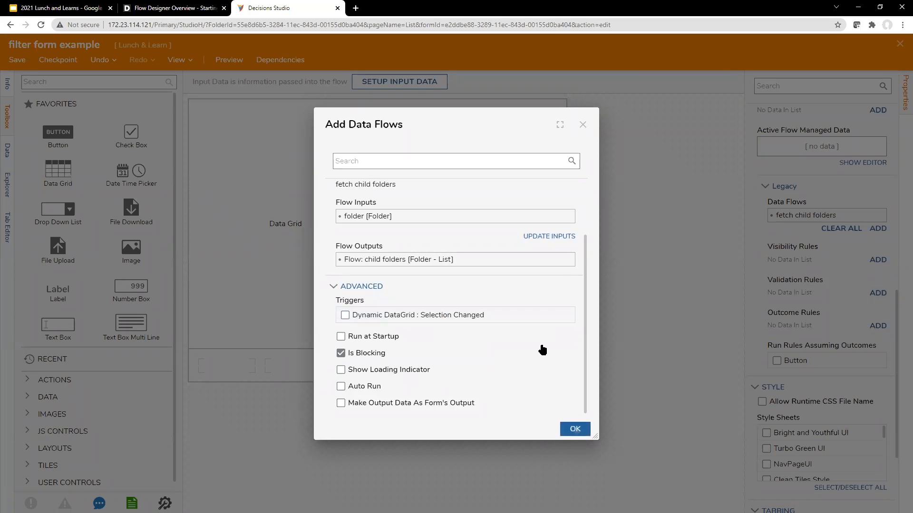
pyautogui.click(575, 429)
pyautogui.click(450, 227)
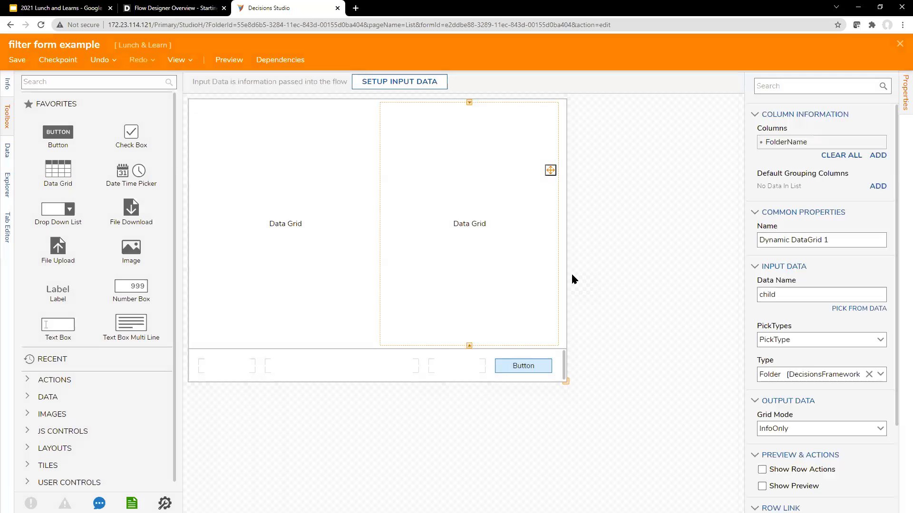
# Bind the right data grid to Flow: child folders and save the form
pyautogui.click(864, 313)
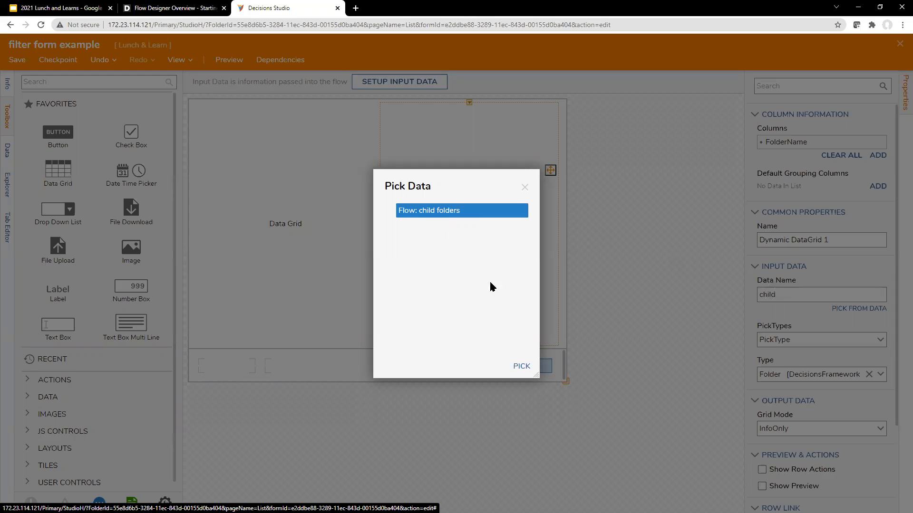
pyautogui.click(521, 367)
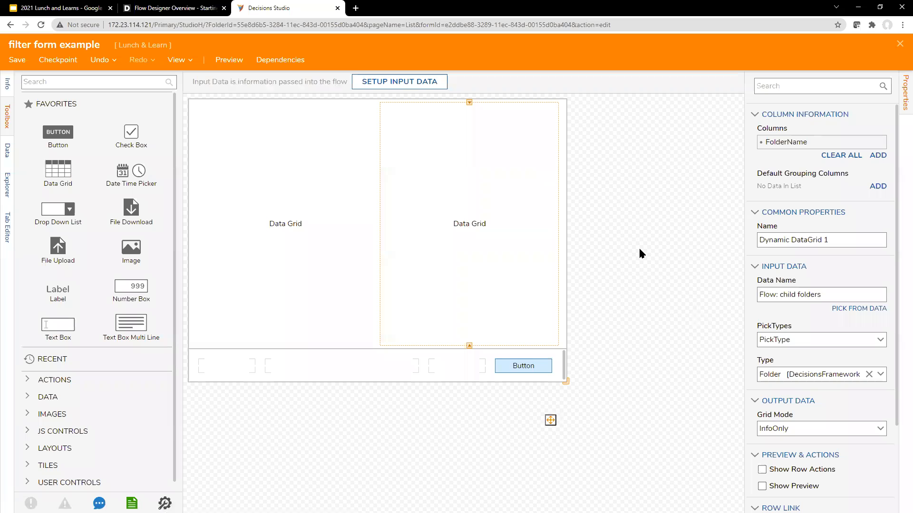
pyautogui.click(15, 60)
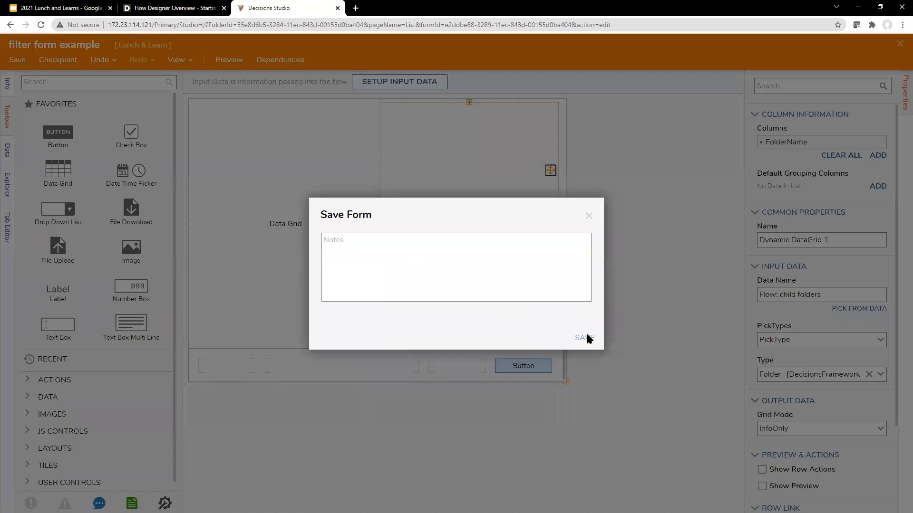
pyautogui.click(585, 338)
# Debug the Parent child form example and select System in the left grid
pyautogui.click(898, 45)
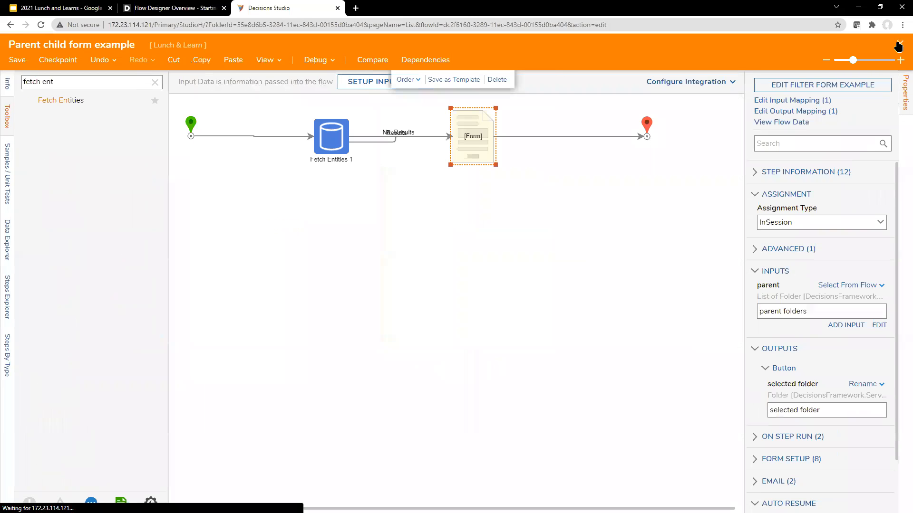
pyautogui.click(313, 60)
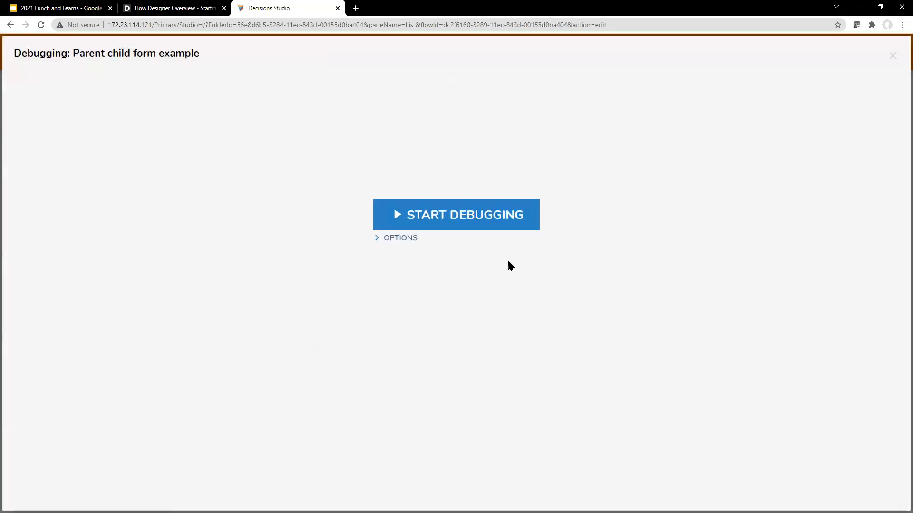
pyautogui.click(506, 223)
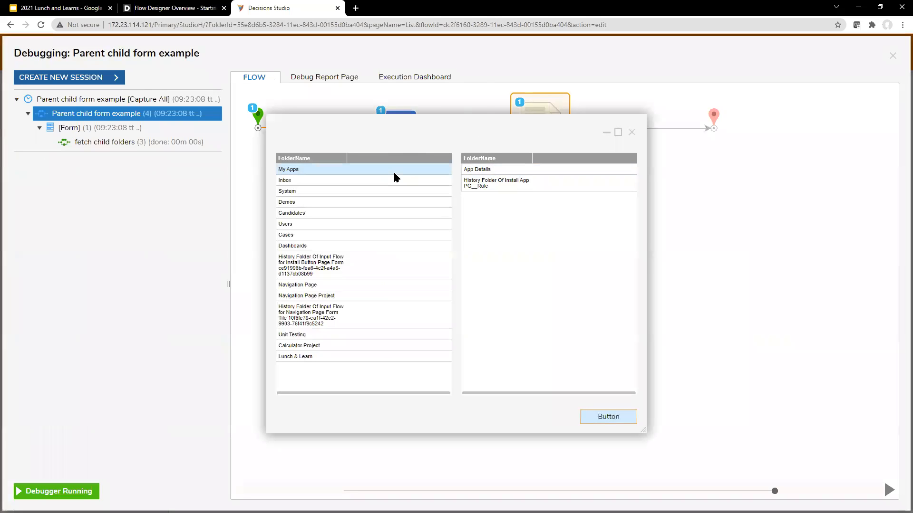
pyautogui.moveTo(414, 132); pyautogui.dragTo(426, 123)
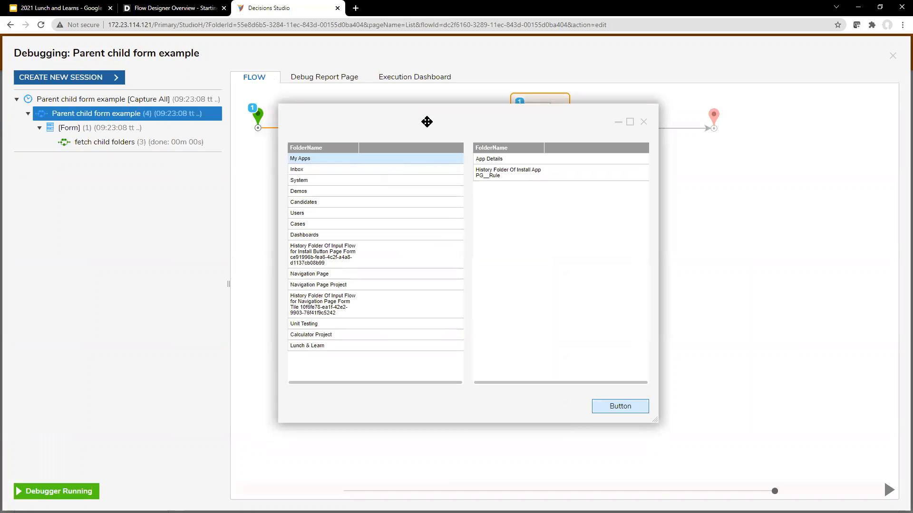
pyautogui.moveTo(411, 130)
pyautogui.mouseDown()
pyautogui.moveTo(547, 184)
pyautogui.moveTo(399, 123)
pyautogui.mouseUp()
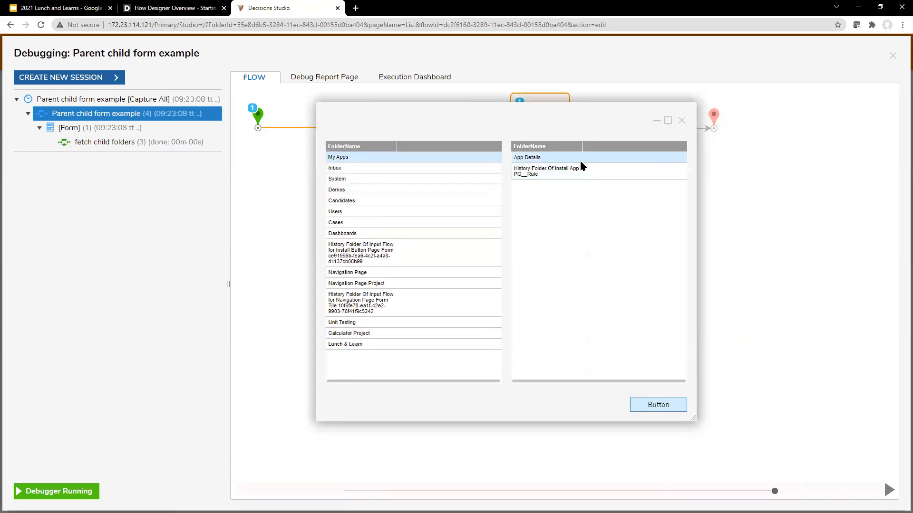
pyautogui.click(387, 177)
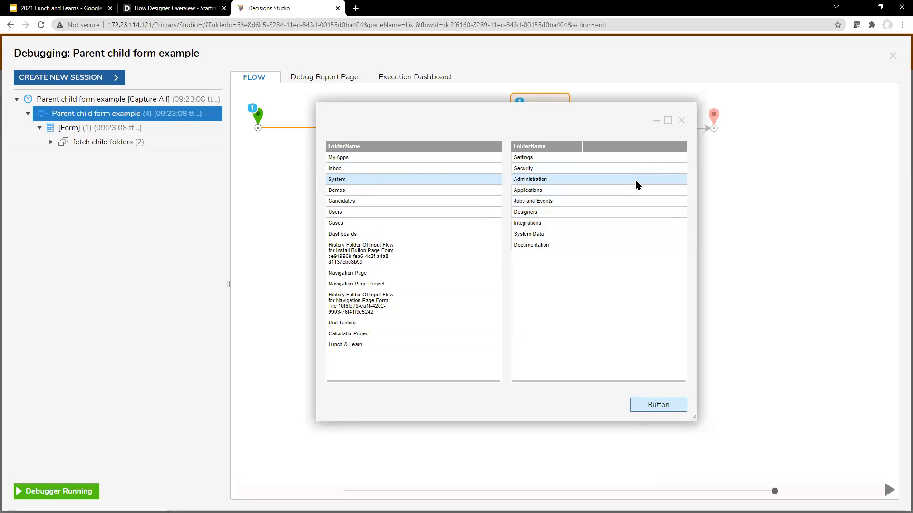
# Select My Apps in the debug form and inspect the latest fetch child folders run
pyautogui.moveTo(569, 114); pyautogui.dragTo(561, 108)
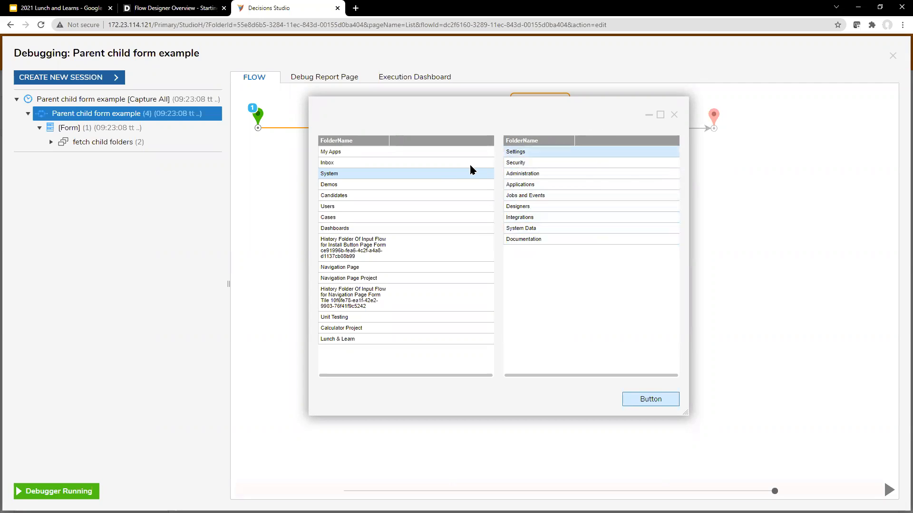
pyautogui.moveTo(477, 110); pyautogui.dragTo(666, 116)
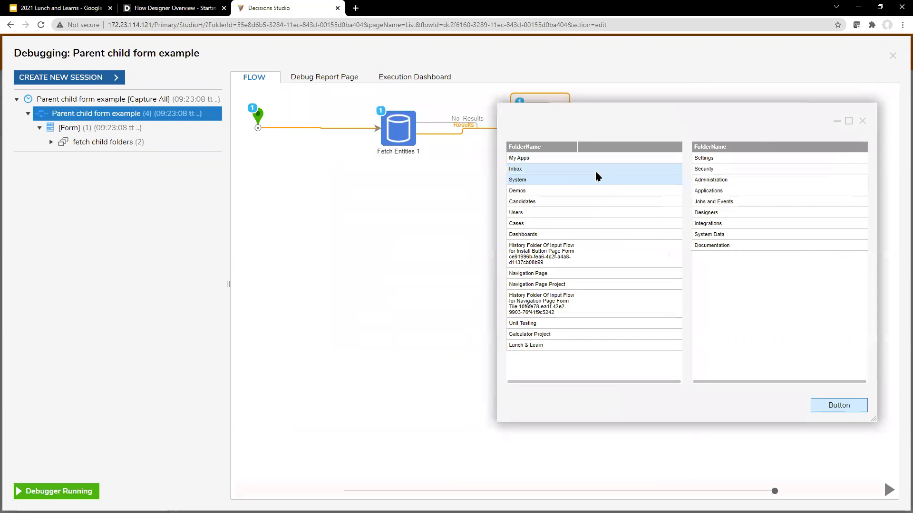
pyautogui.click(595, 161)
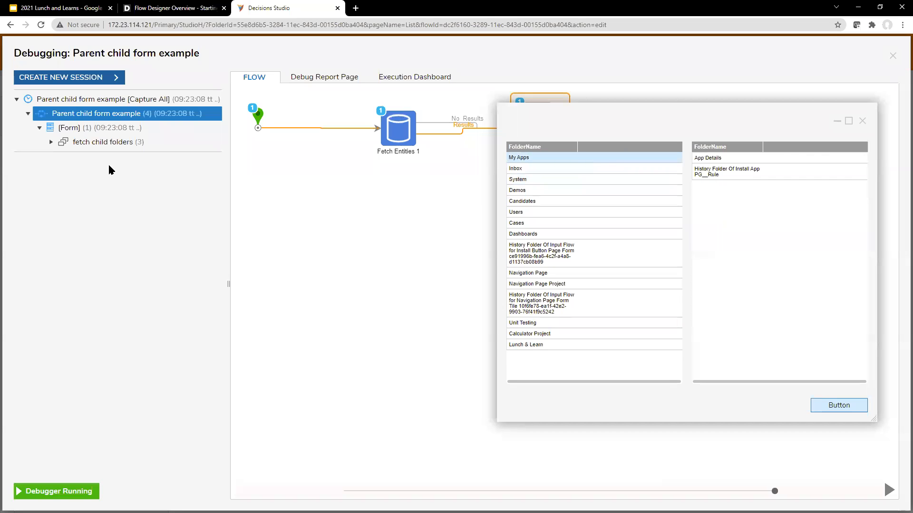
pyautogui.click(51, 143)
pyautogui.click(133, 185)
pyautogui.moveTo(541, 127); pyautogui.dragTo(532, 198)
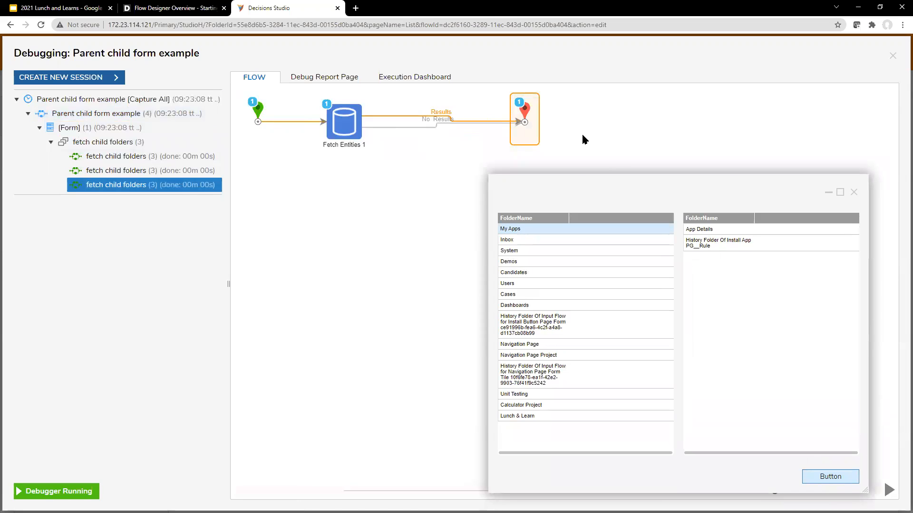
pyautogui.moveTo(609, 176); pyautogui.dragTo(401, 165)
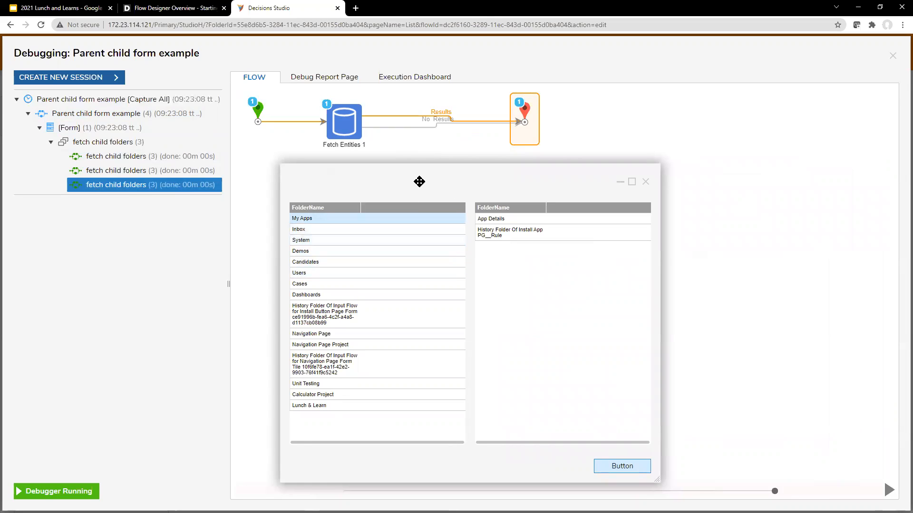
# Select the System row in the left FolderName grid again
pyautogui.click(393, 240)
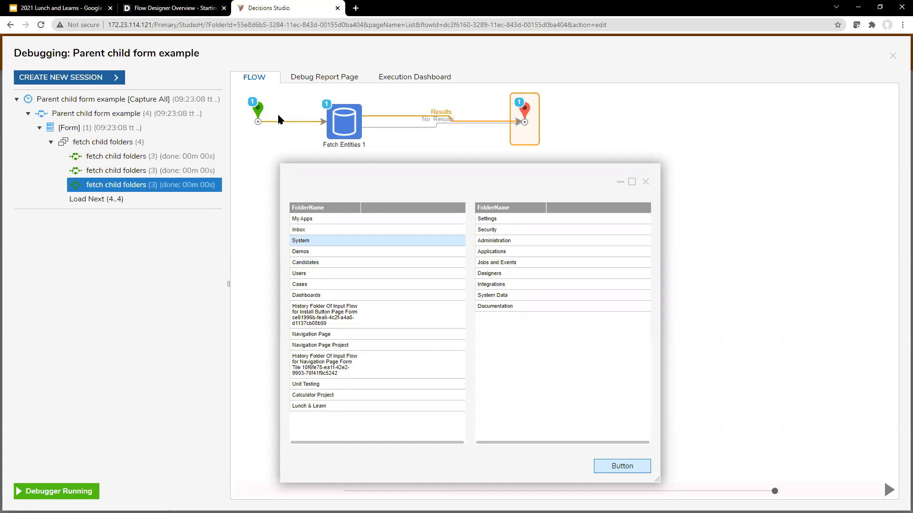
# Search the documentation for 'cache', read the Cache Steps article, then return to the studio
pyautogui.click(159, 8)
pyautogui.click(571, 63)
pyautogui.write('cache')
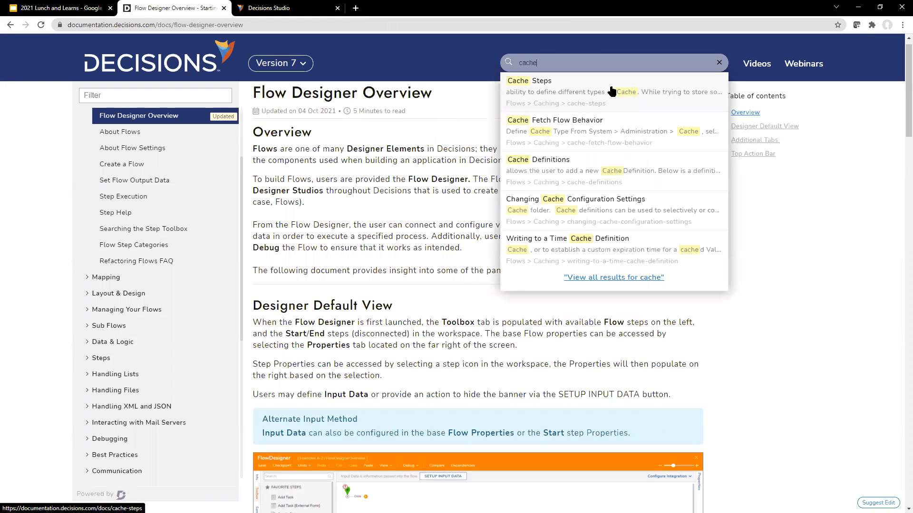
pyautogui.click(612, 91)
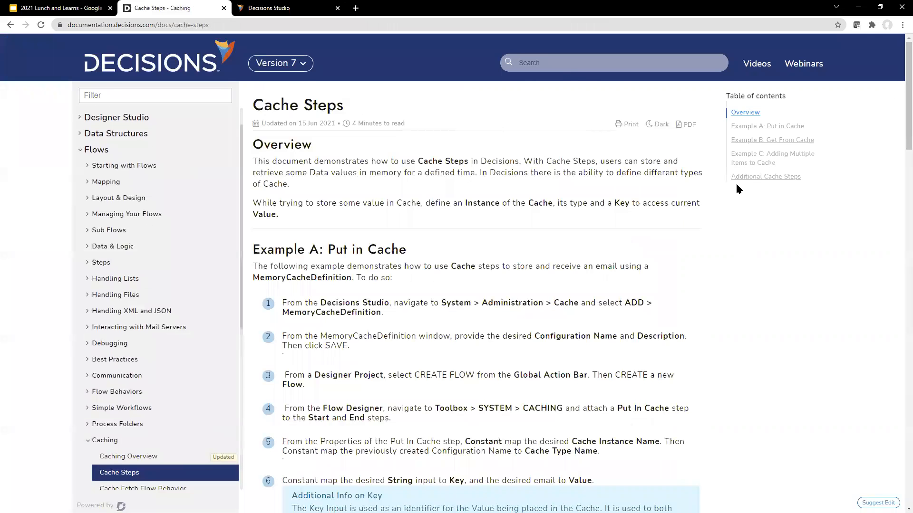
pyautogui.scroll(-1, 653, 253)
pyautogui.scroll(-3, 654, 253)
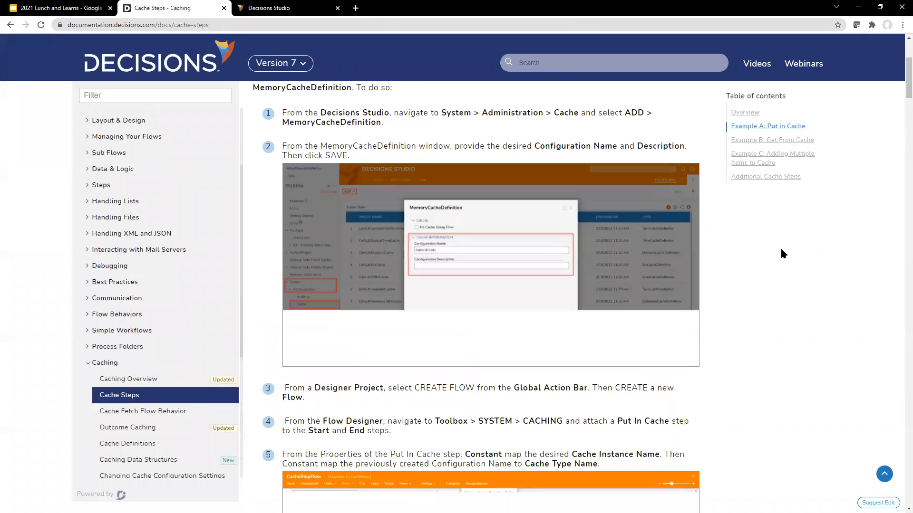
pyautogui.scroll(1, 780, 249)
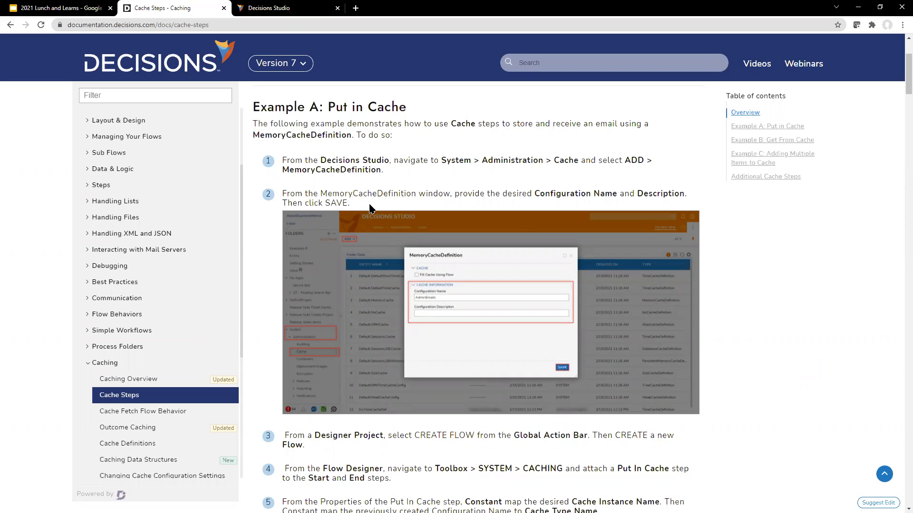
pyautogui.scroll(-5, 810, 296)
pyautogui.scroll(-2, 665, 252)
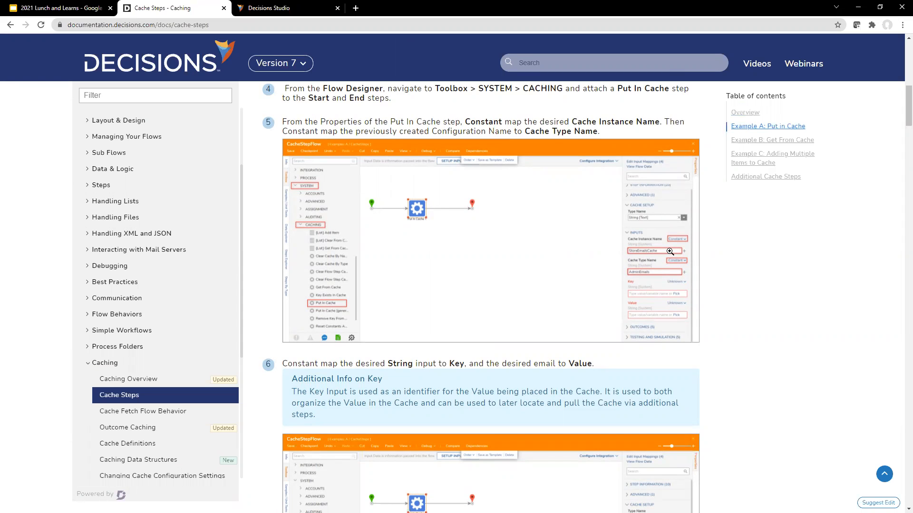
pyautogui.click(612, 68)
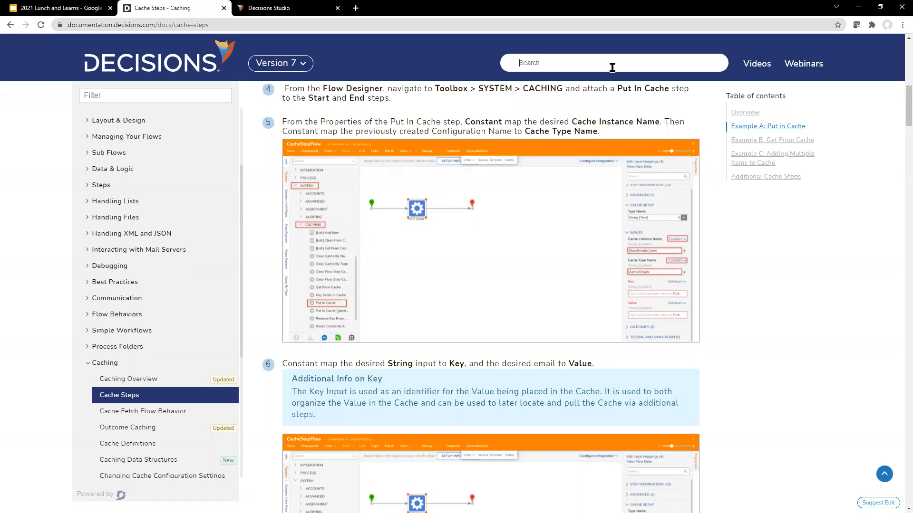
pyautogui.click(304, 8)
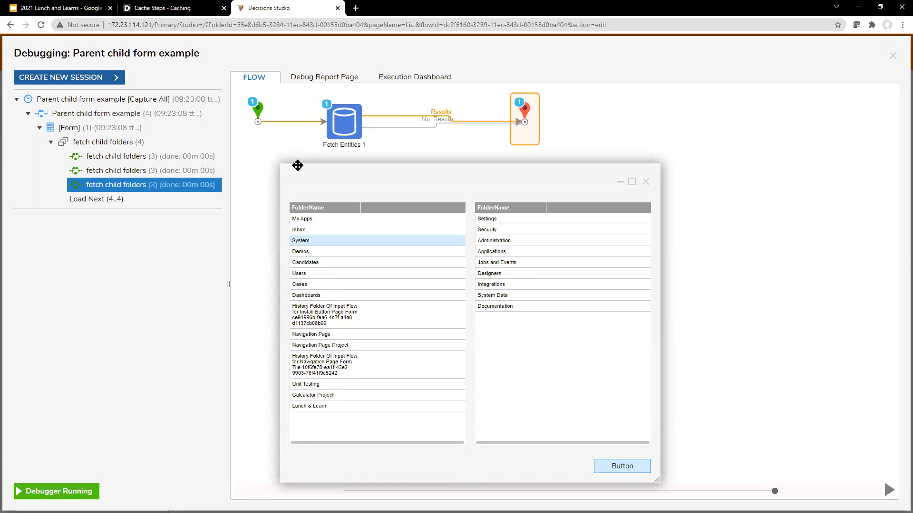
# Close the running test form and the debugger
pyautogui.moveTo(440, 168); pyautogui.dragTo(501, 159)
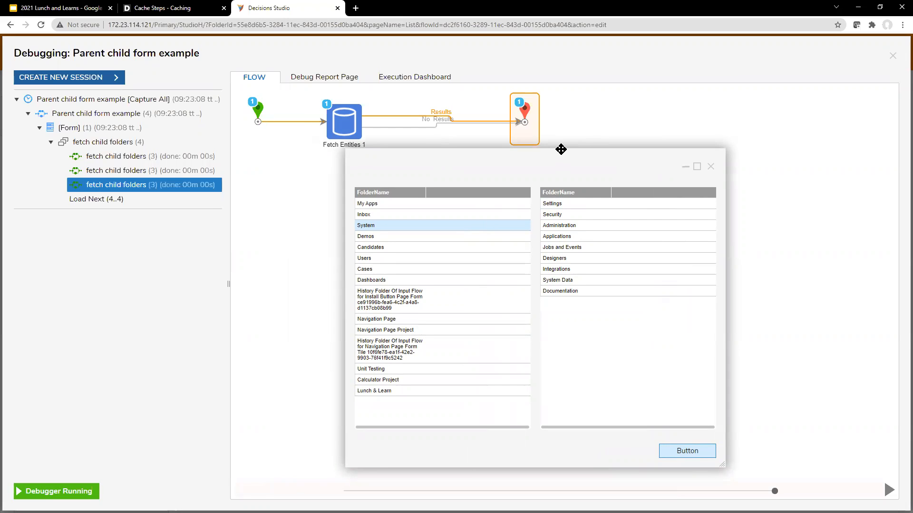
pyautogui.moveTo(560, 147); pyautogui.dragTo(559, 132)
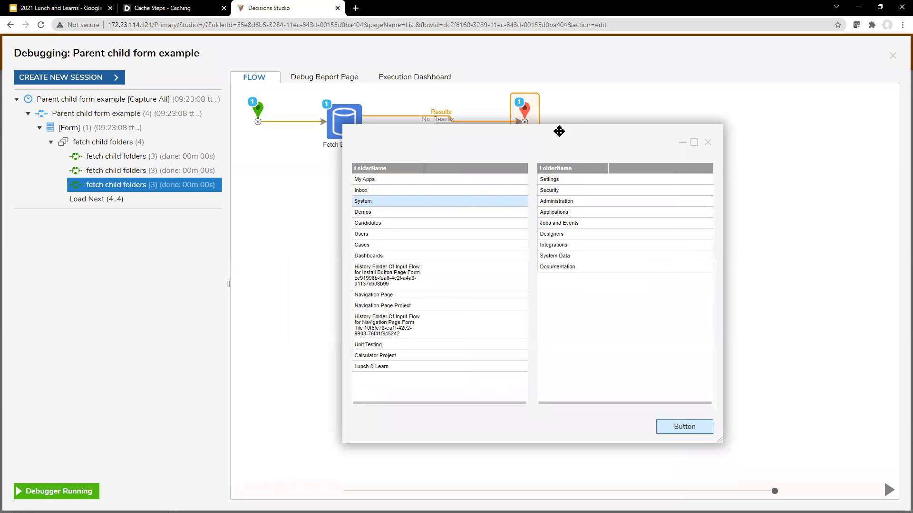
pyautogui.moveTo(559, 131); pyautogui.dragTo(568, 125)
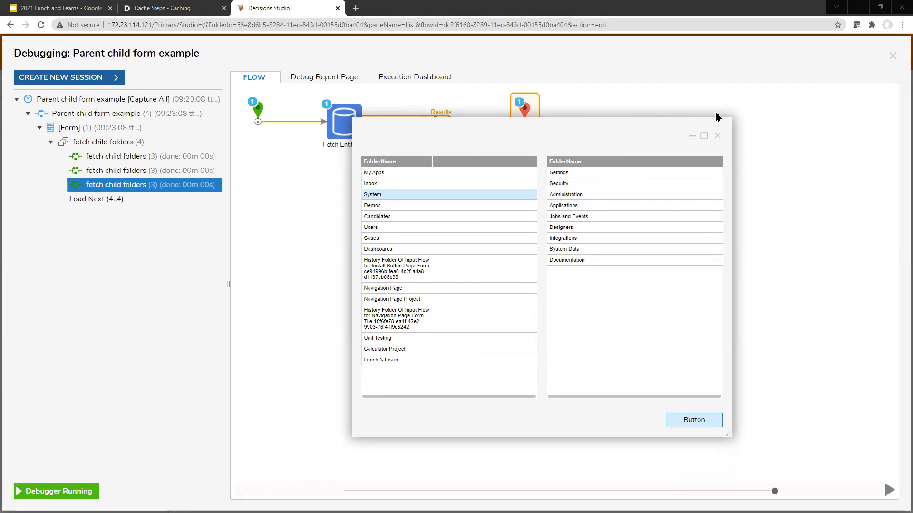
pyautogui.moveTo(507, 122); pyautogui.dragTo(531, 160)
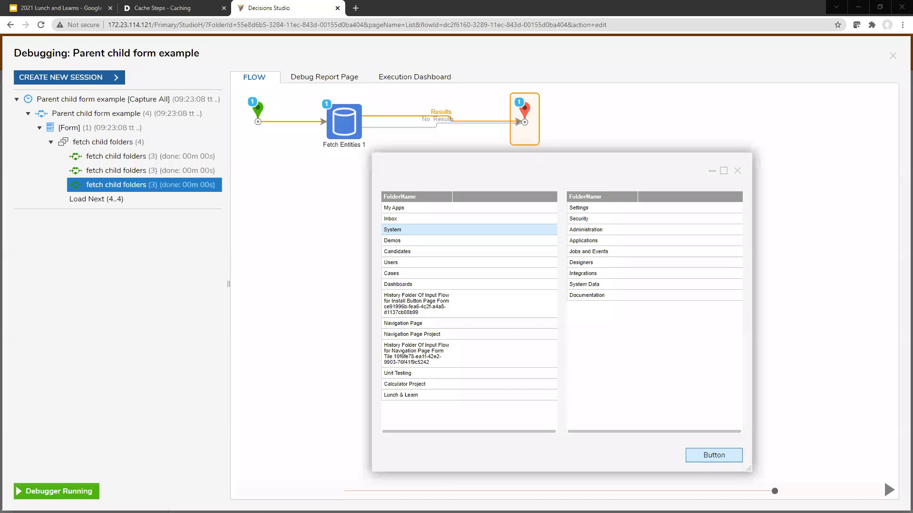
pyautogui.click(736, 171)
pyautogui.click(892, 56)
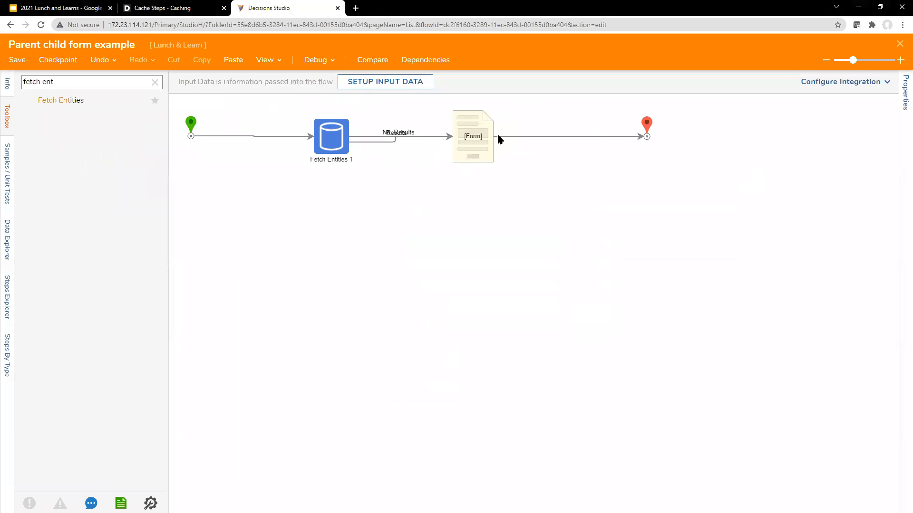
# Delete the right-hand data grid from the filter form example
pyautogui.click(478, 139)
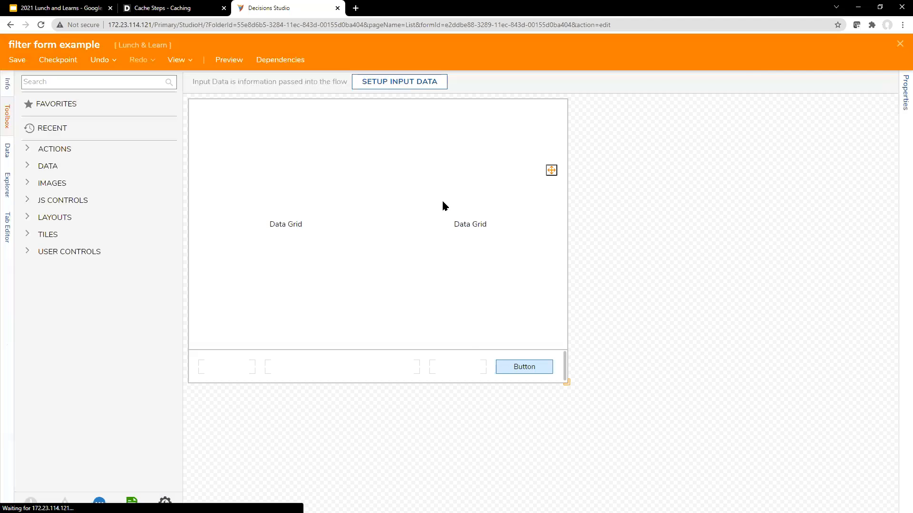
pyautogui.click(443, 202)
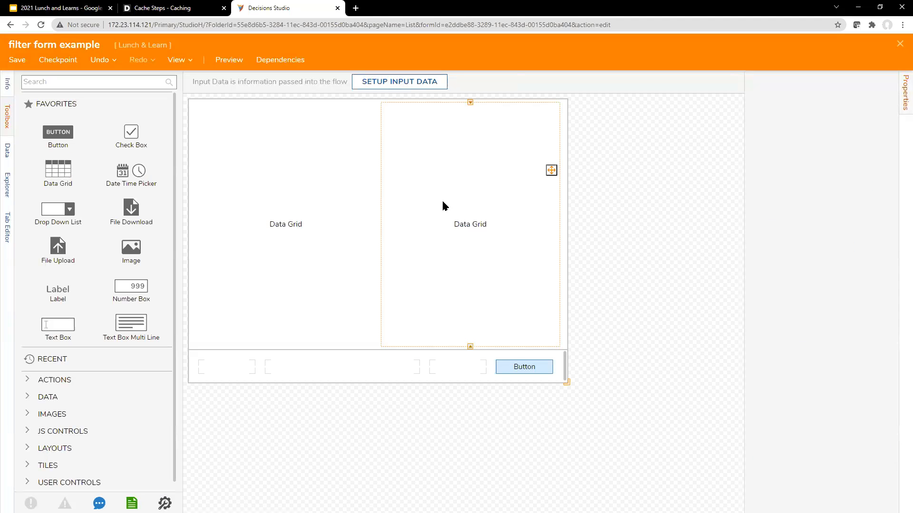
pyautogui.press('Delete')
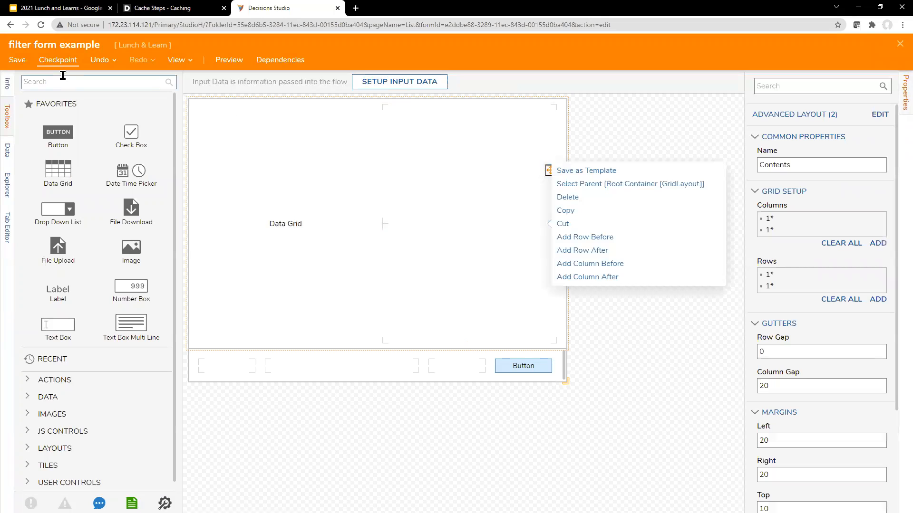
# Place an advanced data grid in the empty right cell of the form
pyautogui.click(67, 84)
pyautogui.write('data grid')
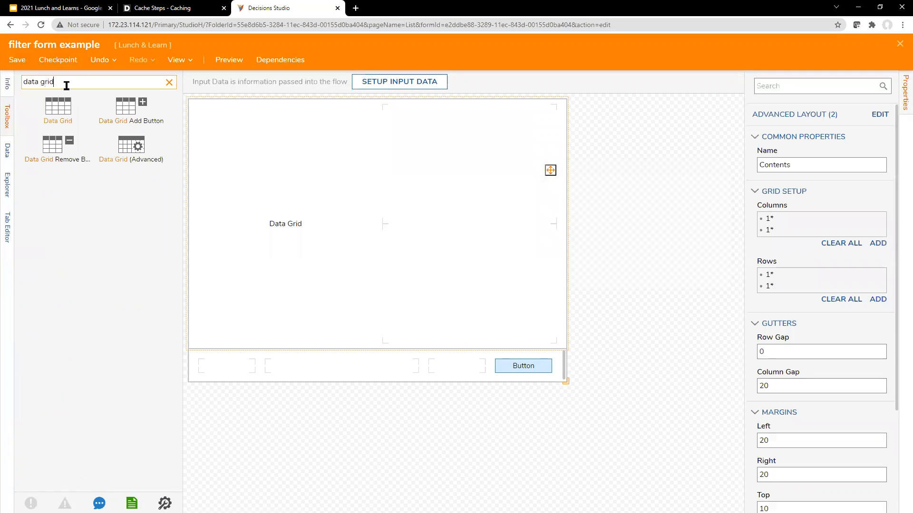
pyautogui.moveTo(131, 145); pyautogui.dragTo(463, 235)
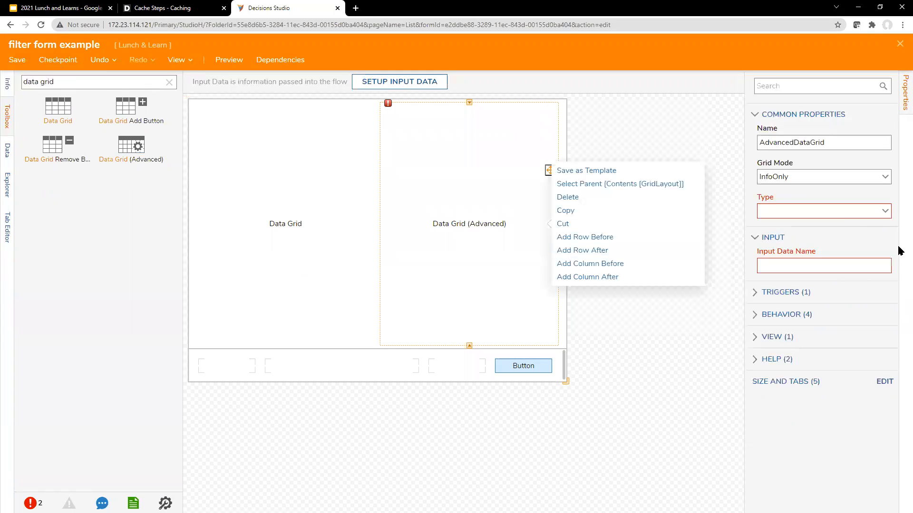
# Make the grid Folder-typed, bind it to Flow: child folders, and edit its report
pyautogui.click(874, 210)
pyautogui.write('folder')
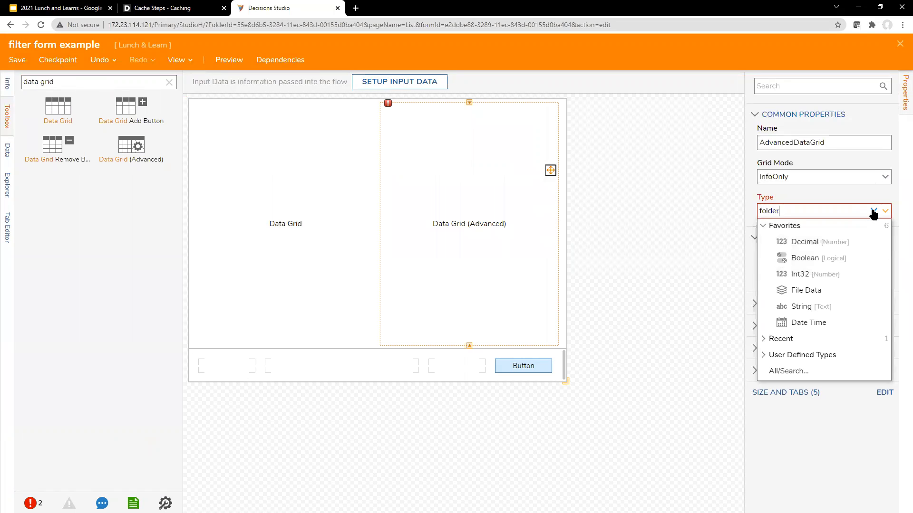
pyautogui.click(833, 259)
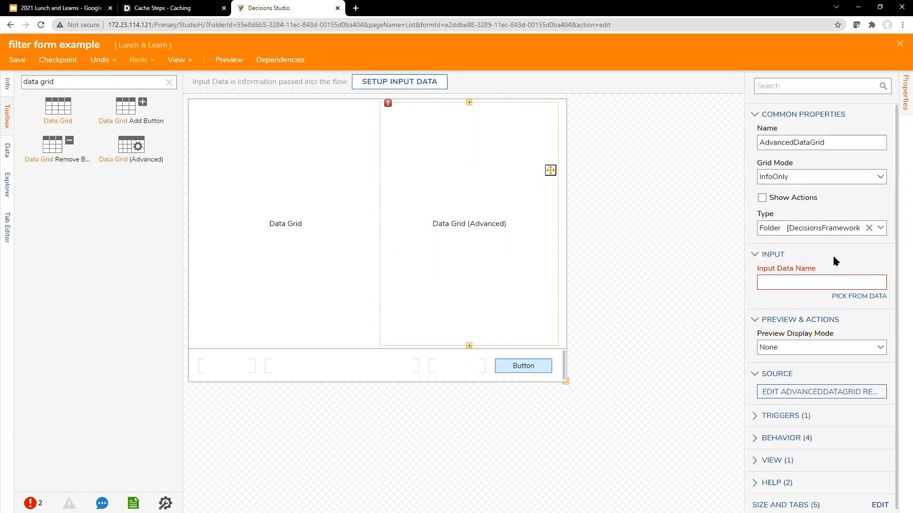
pyautogui.click(863, 283)
pyautogui.write('child')
pyautogui.click(860, 296)
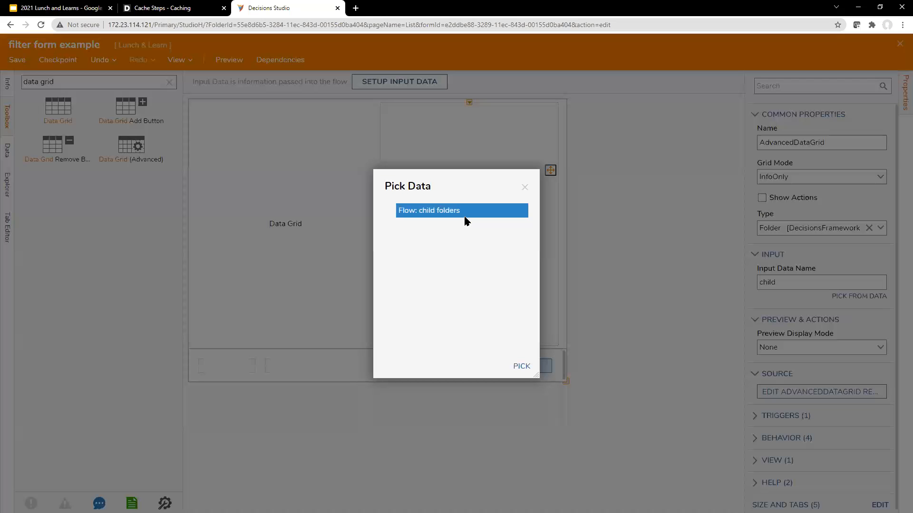
pyautogui.click(522, 366)
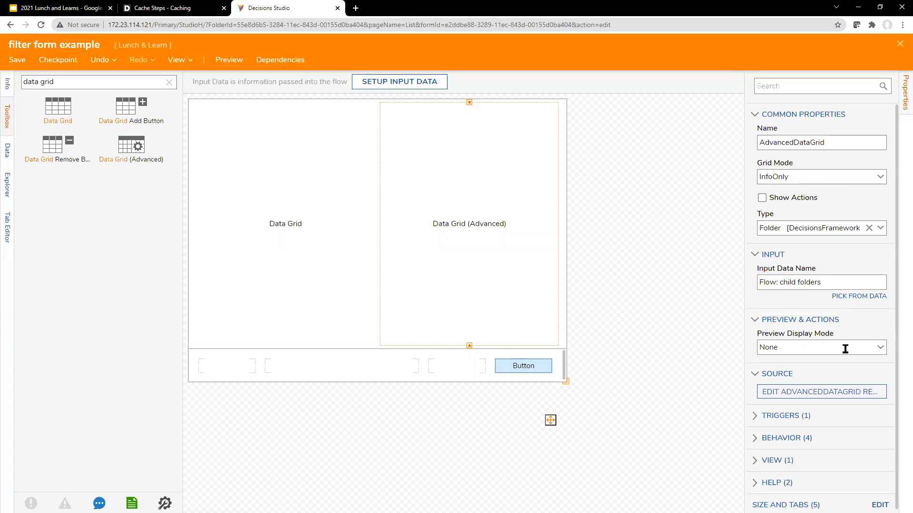
pyautogui.click(798, 392)
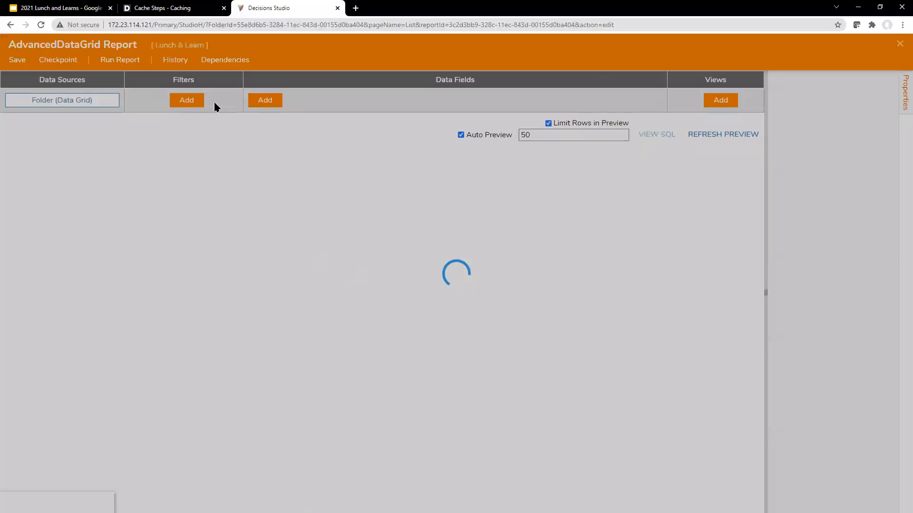
# Add an Entityfolderid > Entity Folder Id Equals filter to the folder report
pyautogui.click(184, 121)
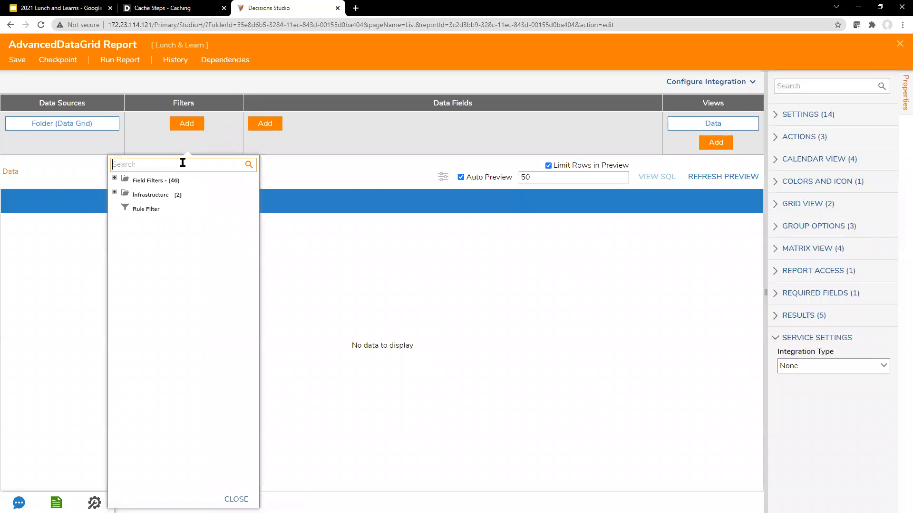
pyautogui.write('entity')
pyautogui.click(114, 179)
pyautogui.scroll(-3, 148, 291)
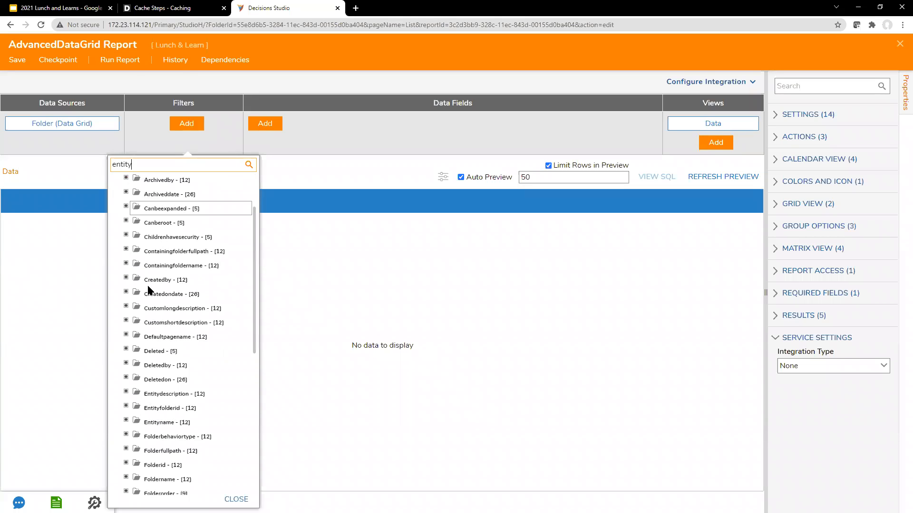
pyautogui.scroll(-1, 149, 405)
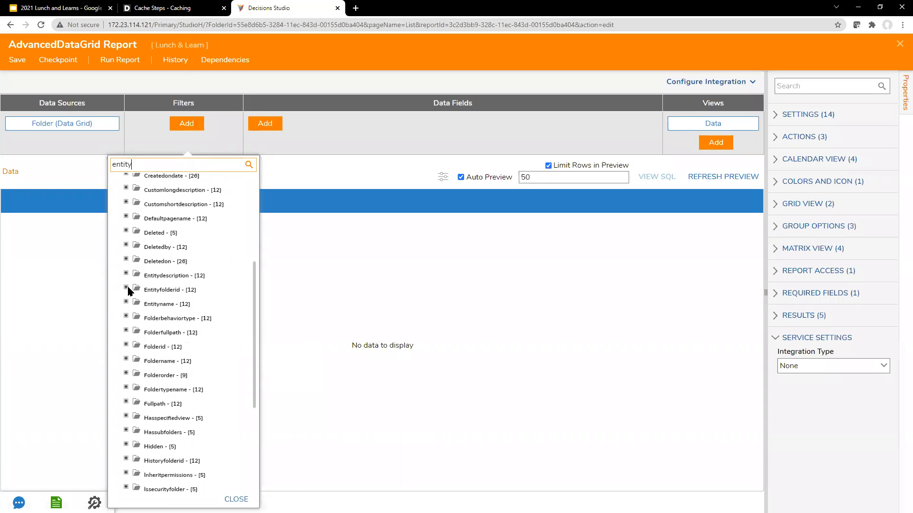
pyautogui.click(126, 292)
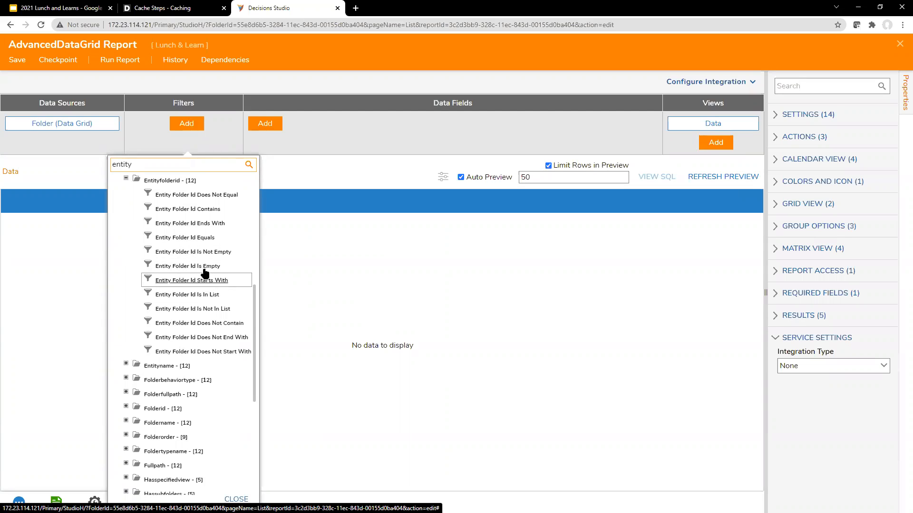
pyautogui.click(199, 238)
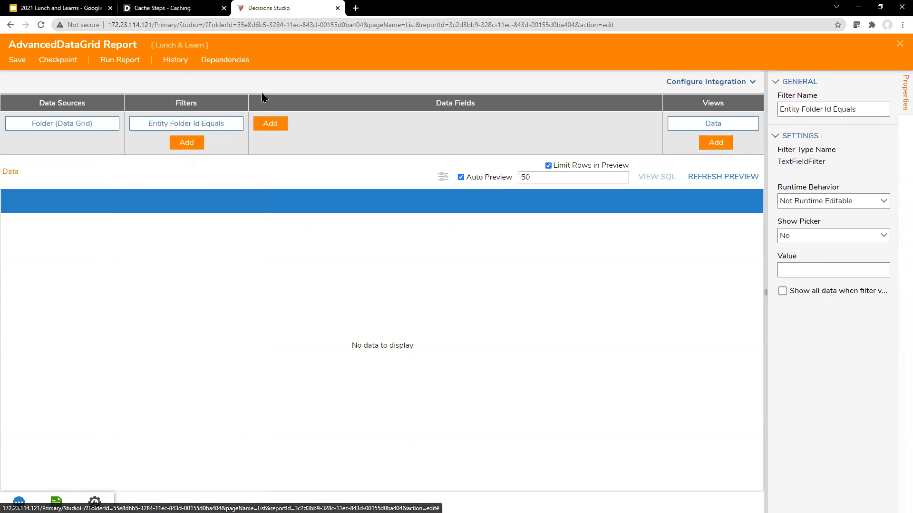
# Add Entity Name as a data field column in the report
pyautogui.click(279, 125)
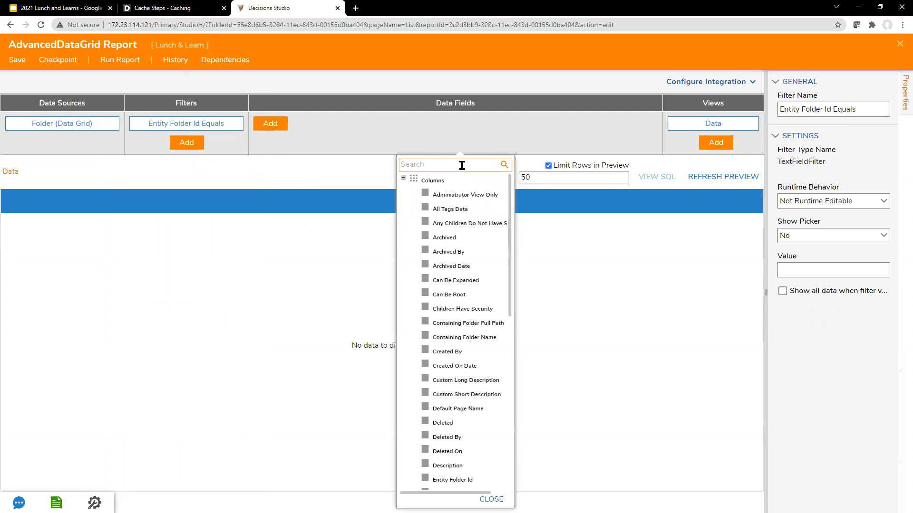
pyautogui.write('entity')
pyautogui.hotkey('ctrl', 'a')
pyautogui.write('name')
pyautogui.click(459, 209)
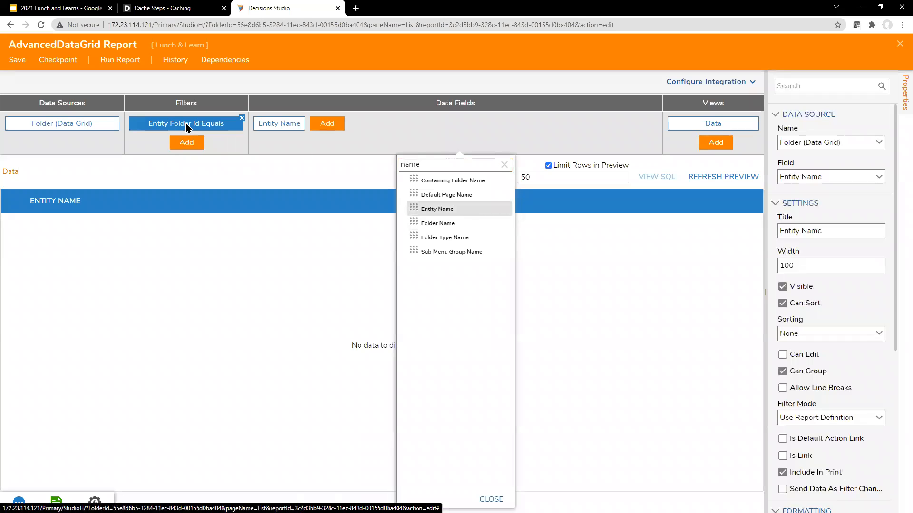
pyautogui.click(492, 130)
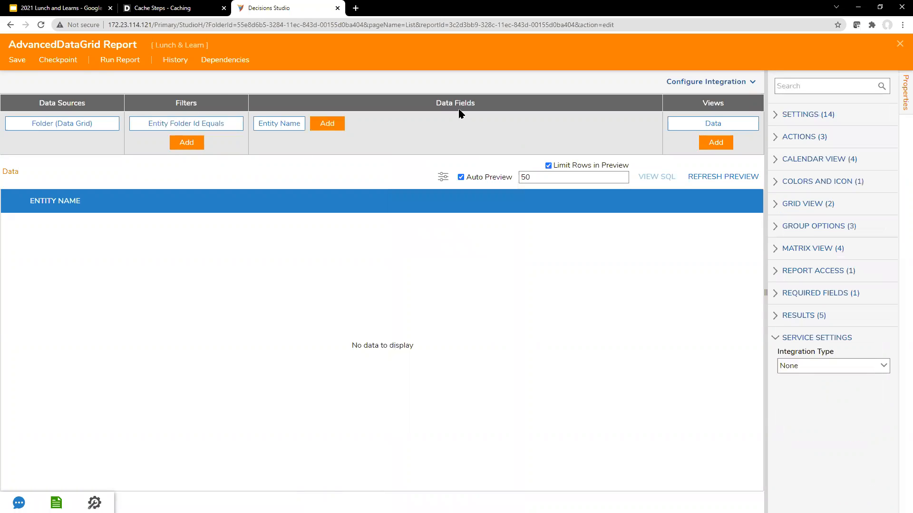
# Save the report and close the report editor
pyautogui.click(21, 63)
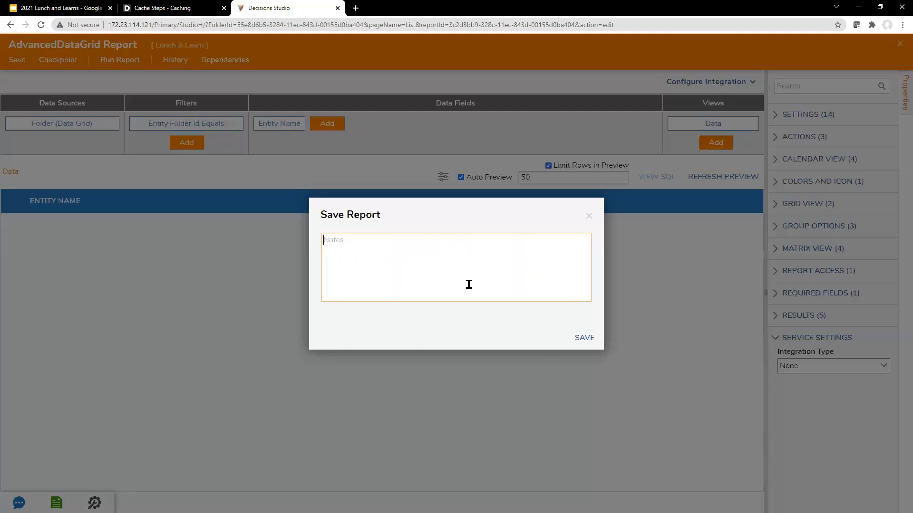
pyautogui.click(584, 338)
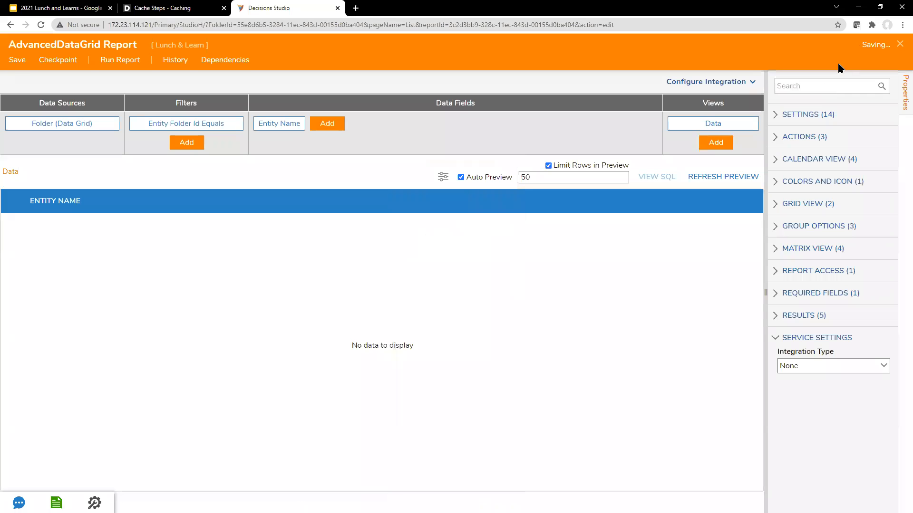
pyautogui.click(899, 47)
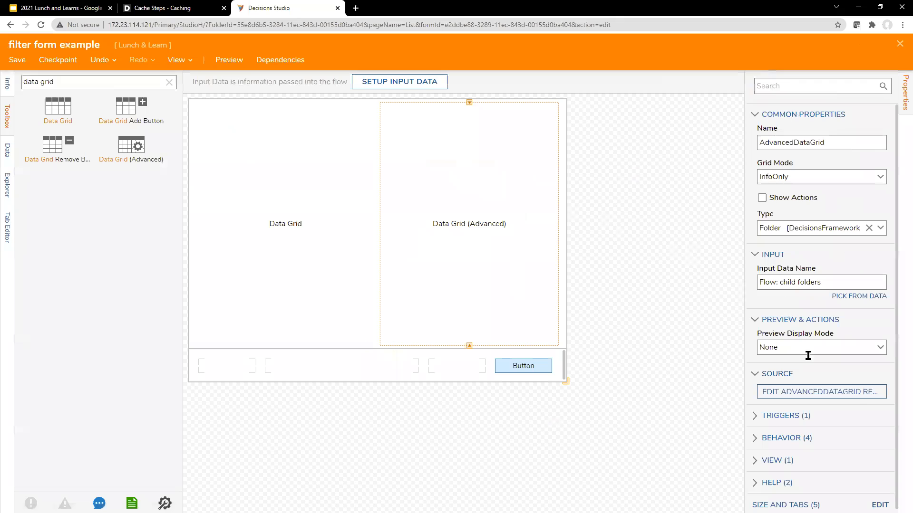
# Set the right-hand advanced grid to SingleSelect with Output Data Name 'output'
pyautogui.click(659, 213)
pyautogui.click(518, 220)
pyautogui.click(828, 282)
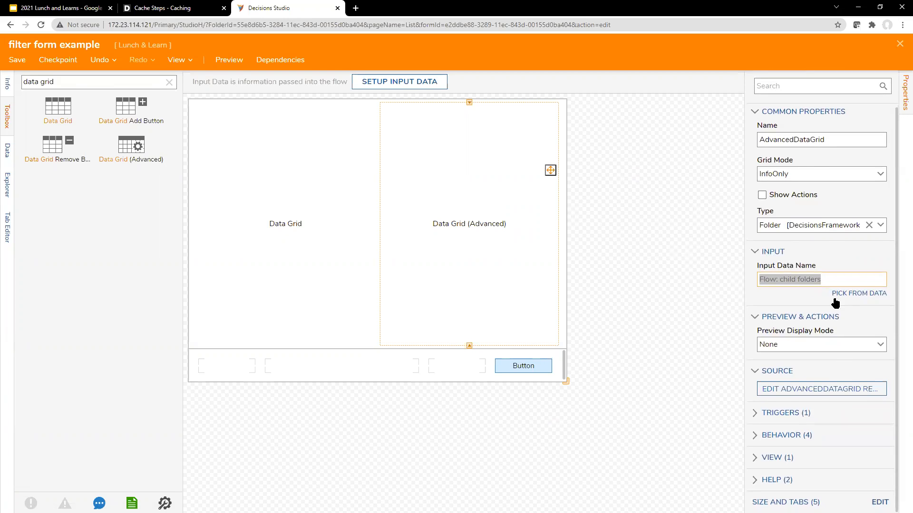
pyautogui.click(879, 174)
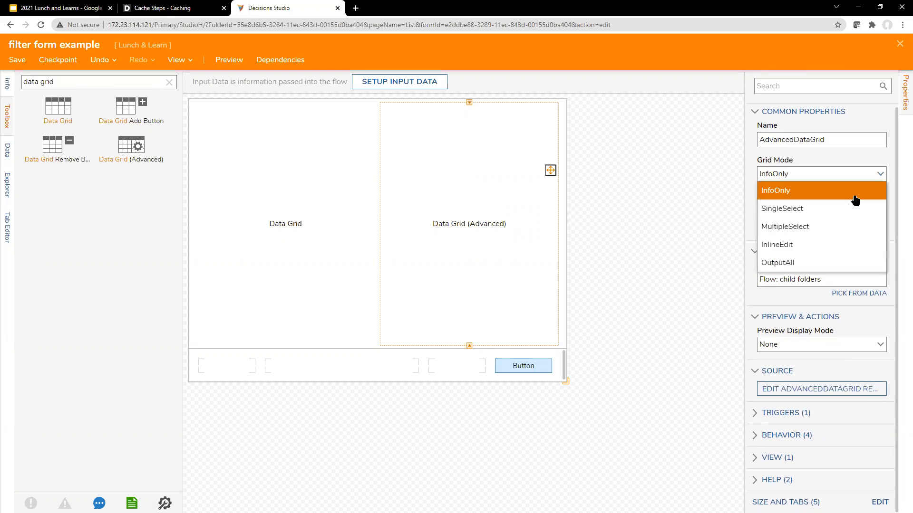
pyautogui.click(851, 208)
pyautogui.scroll(-3, 849, 402)
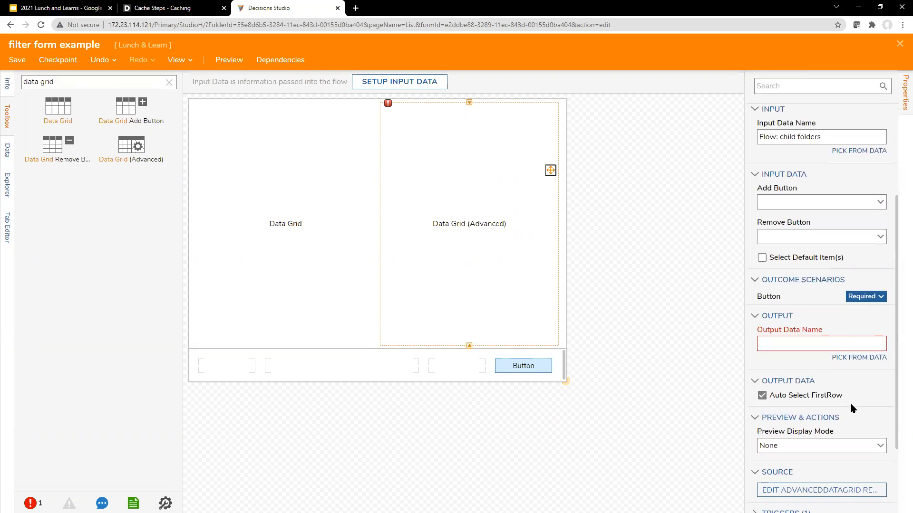
pyautogui.click(829, 346)
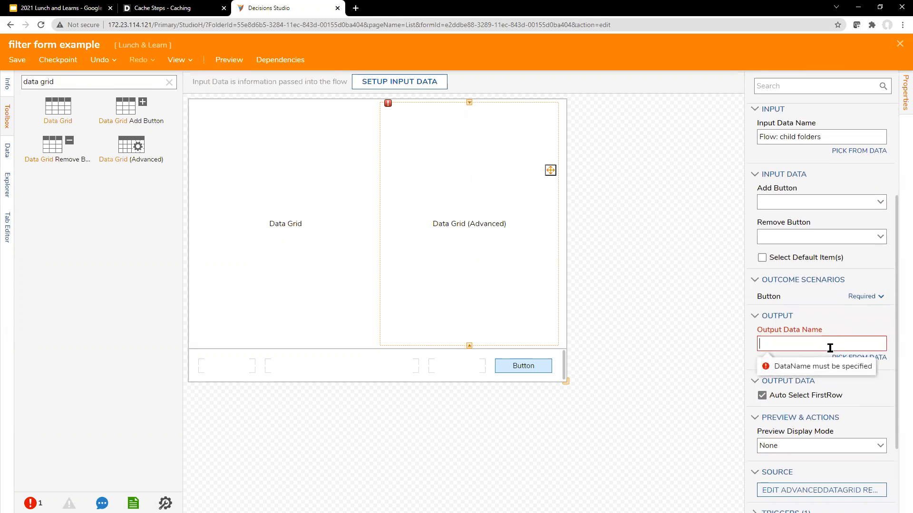
pyautogui.write('output')
# Reselect the advanced grid, check its input data options, and open the AdvancedDataGrid report
pyautogui.click(735, 291)
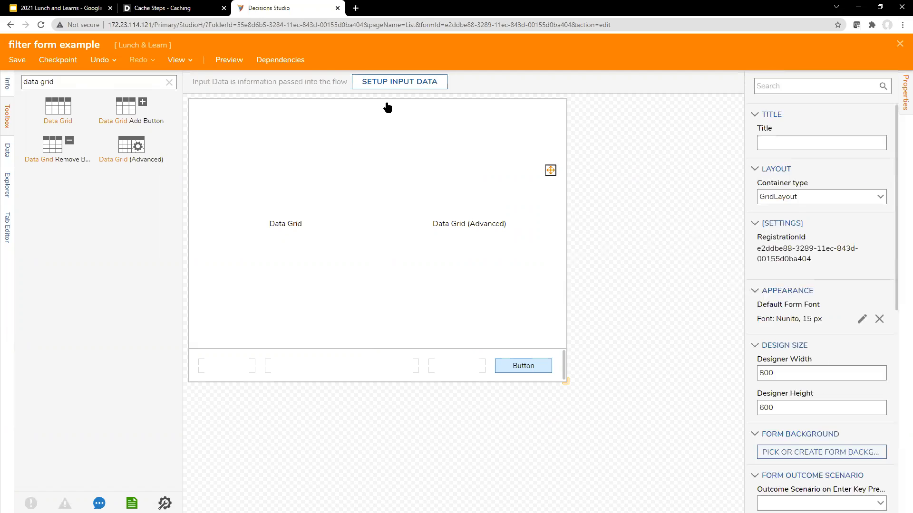
pyautogui.click(548, 223)
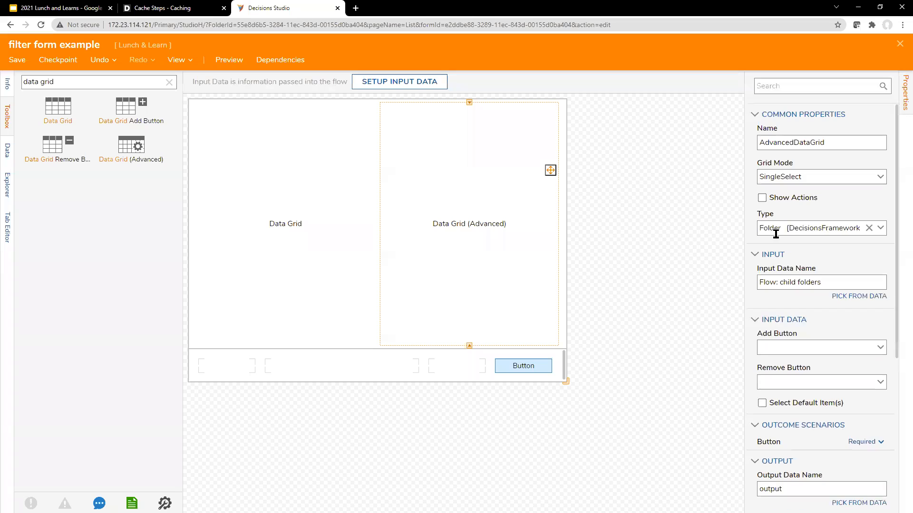
pyautogui.click(867, 296)
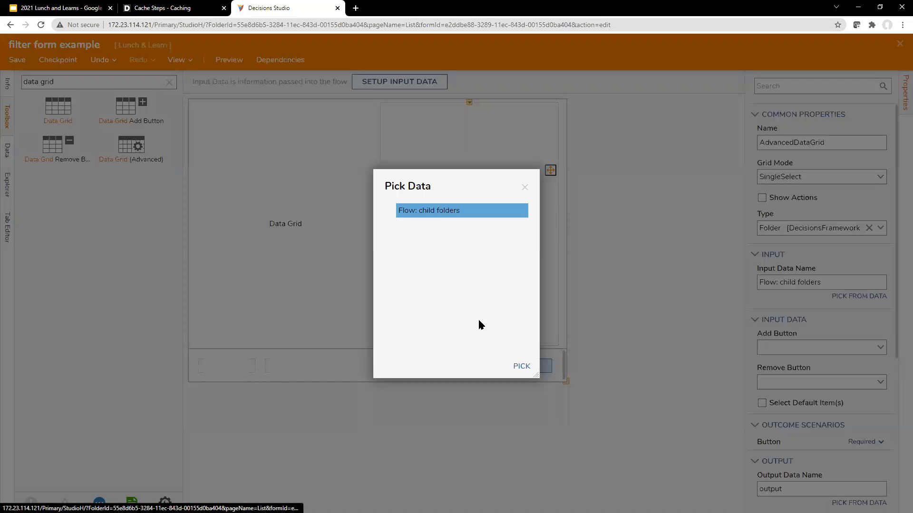
pyautogui.click(524, 188)
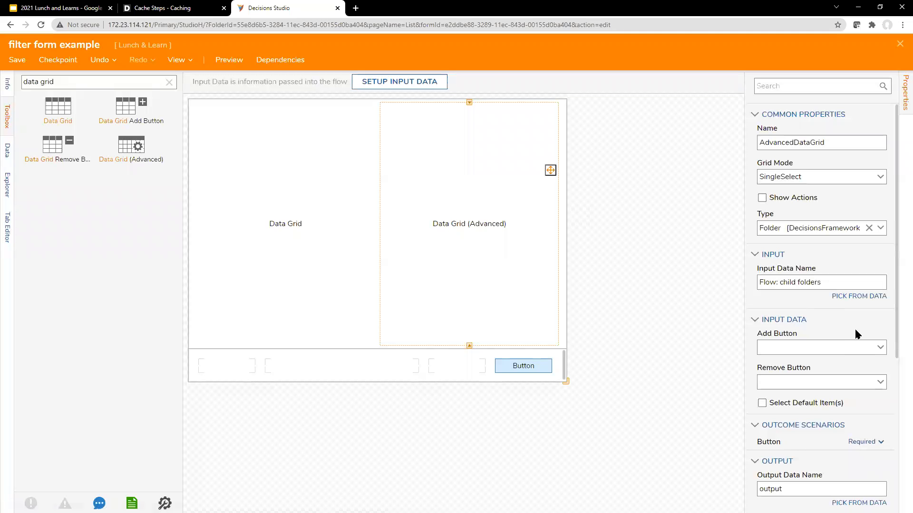
pyautogui.scroll(-1, 846, 333)
pyautogui.scroll(-3, 843, 346)
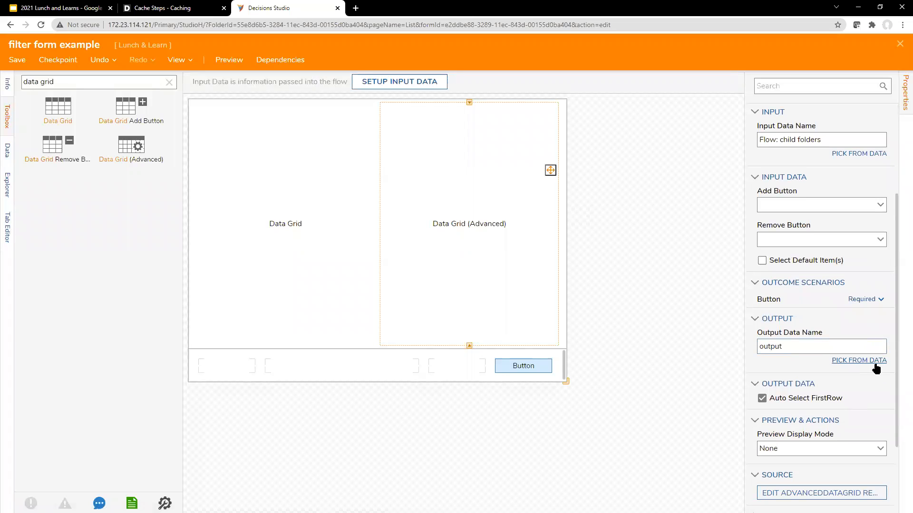
pyautogui.click(836, 398)
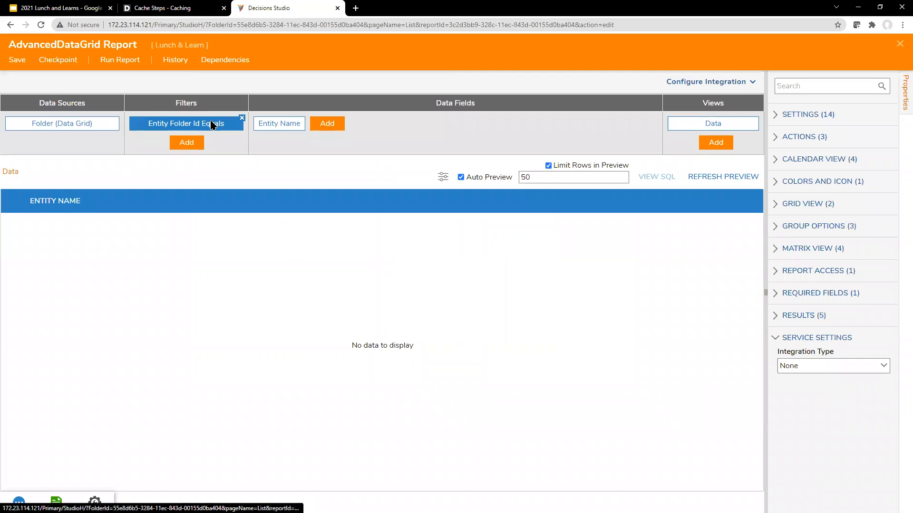
# Set the Entity Folder Id Equals filter's Runtime Behavior to Runtime Editable
pyautogui.click(211, 125)
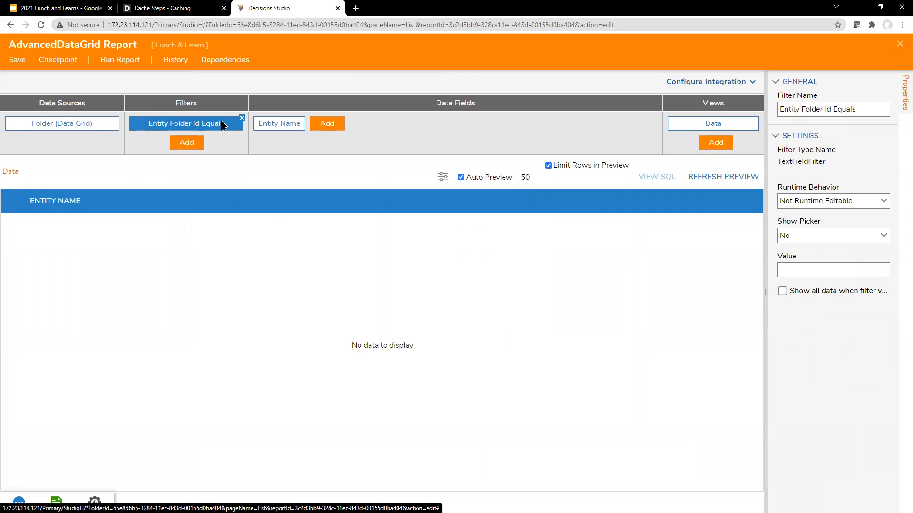
pyautogui.click(885, 202)
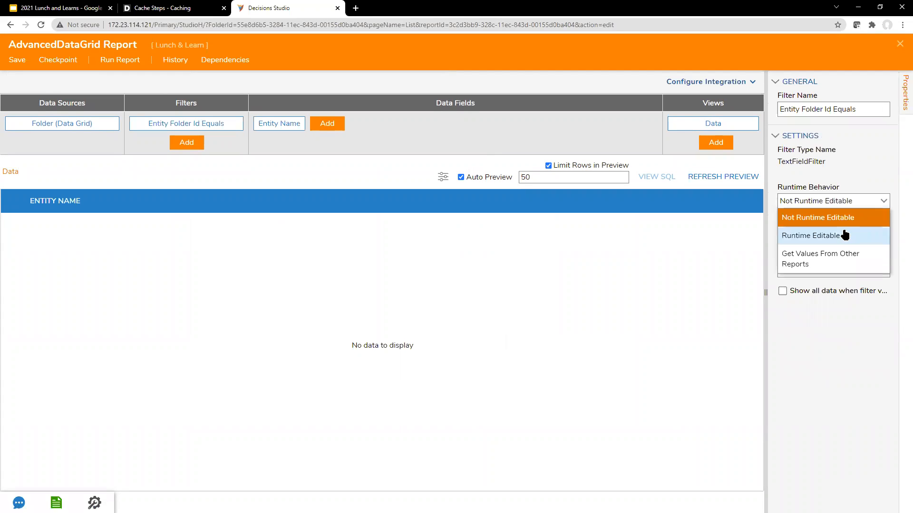
pyautogui.click(858, 236)
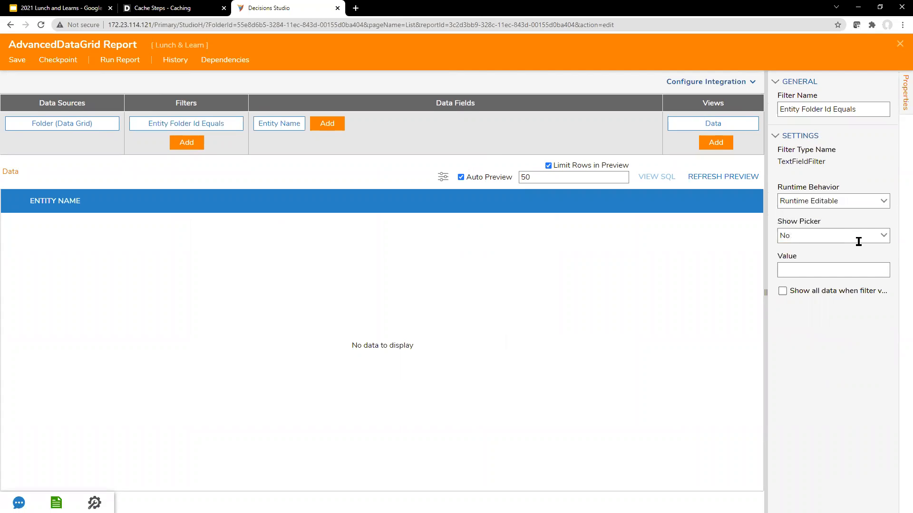
pyautogui.click(859, 267)
# Save the report and close the report editor
pyautogui.click(17, 59)
pyautogui.click(584, 337)
pyautogui.click(900, 44)
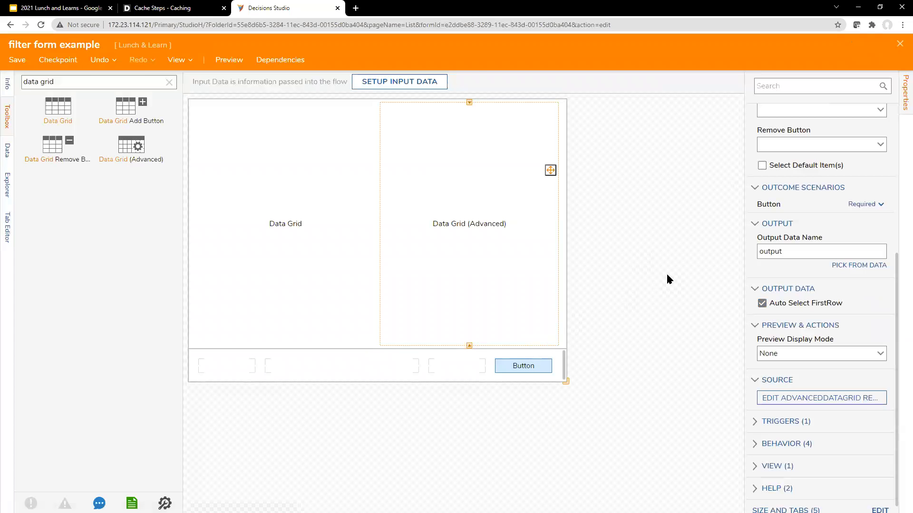
# Check the advanced Folder grid's input data and Source settings, then reopen its AdvancedDataGrid report
pyautogui.click(462, 241)
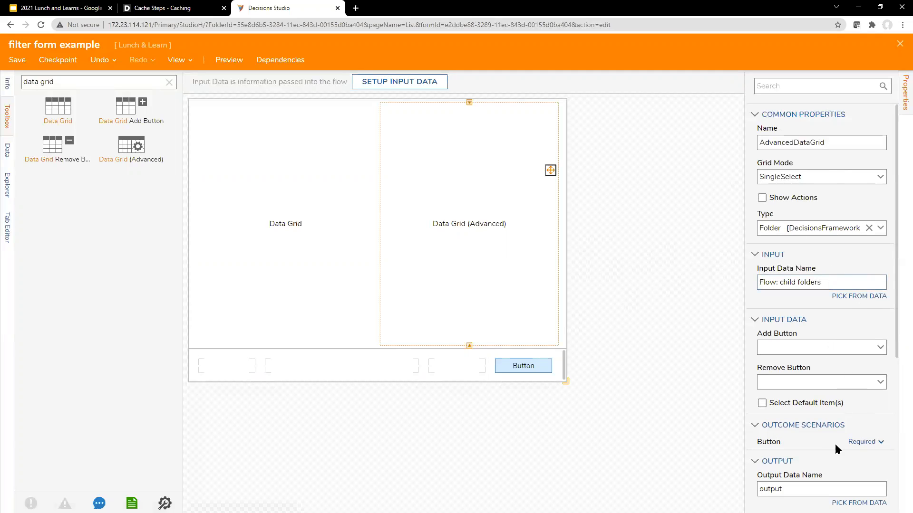
pyautogui.scroll(-3, 834, 446)
pyautogui.scroll(3, 835, 447)
pyautogui.click(848, 284)
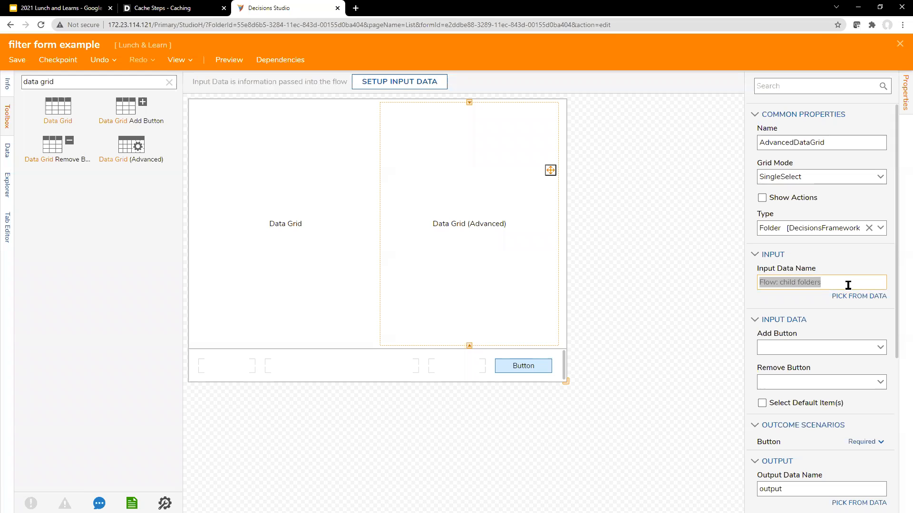
pyautogui.scroll(-3, 845, 299)
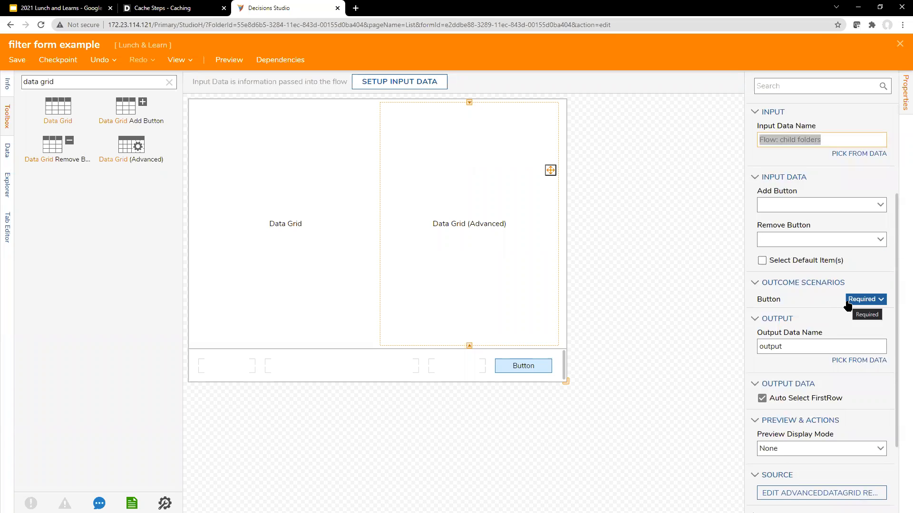
pyautogui.scroll(2, 855, 267)
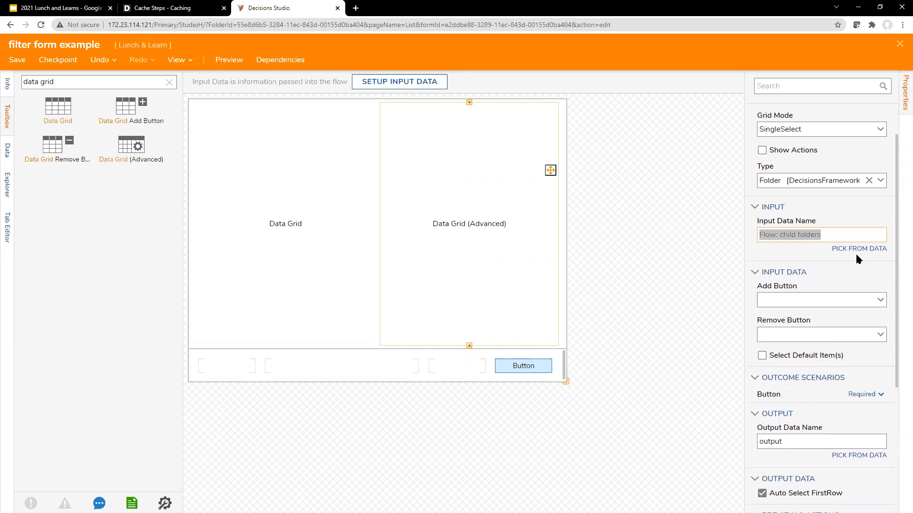
pyautogui.scroll(-3, 855, 426)
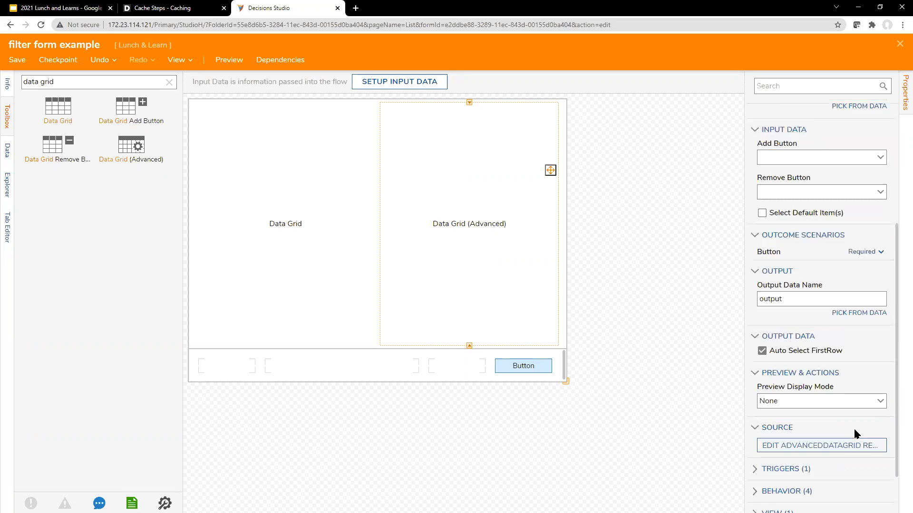
pyautogui.scroll(4, 854, 417)
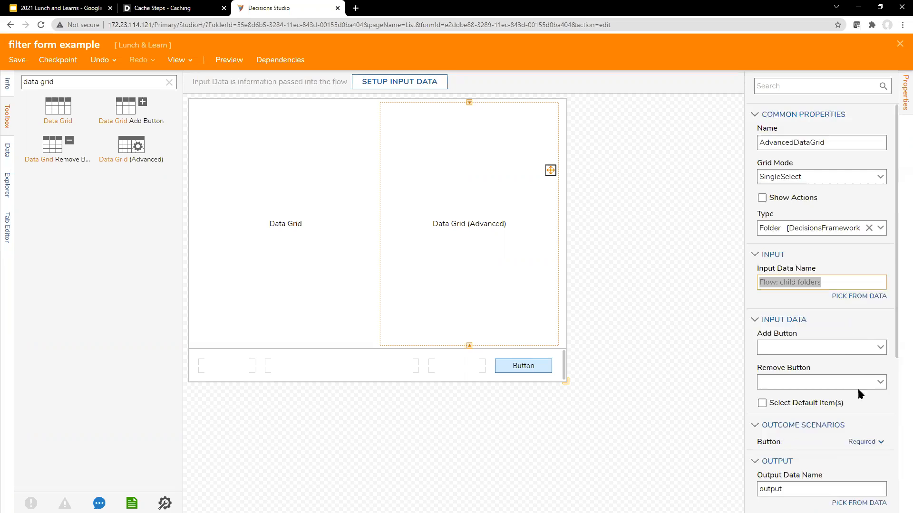
pyautogui.scroll(-2, 857, 438)
pyautogui.scroll(-2, 858, 460)
pyautogui.click(779, 449)
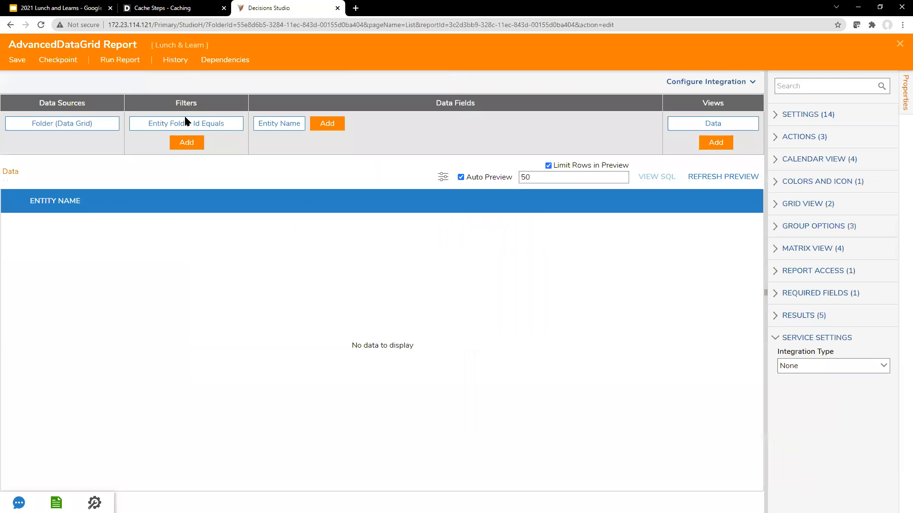
# Switch the Entity Folder Id Equals filter to 'Get Values From Other Reports' and save on closing
pyautogui.click(187, 122)
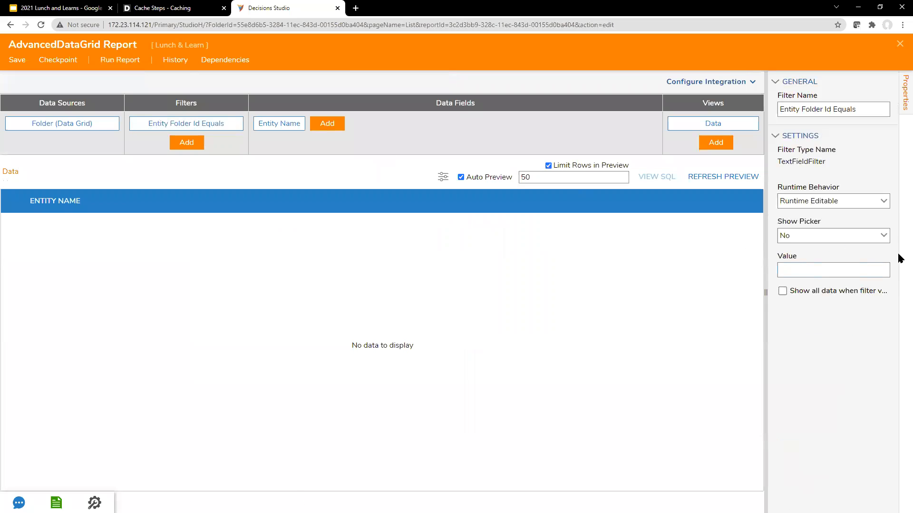
pyautogui.click(882, 199)
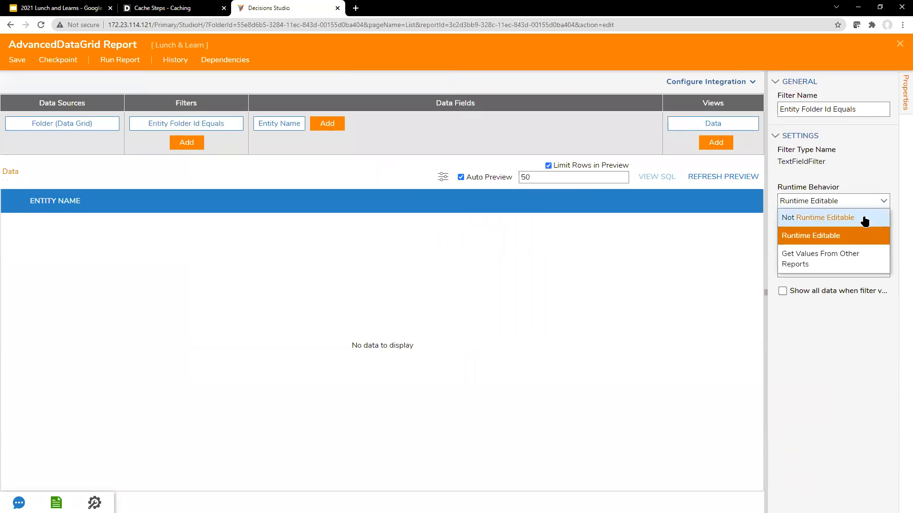
pyautogui.click(860, 263)
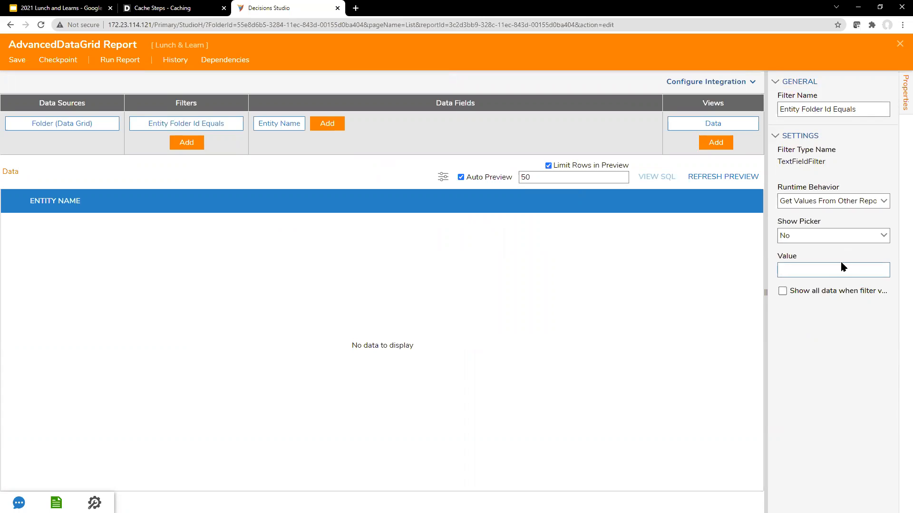
pyautogui.click(900, 44)
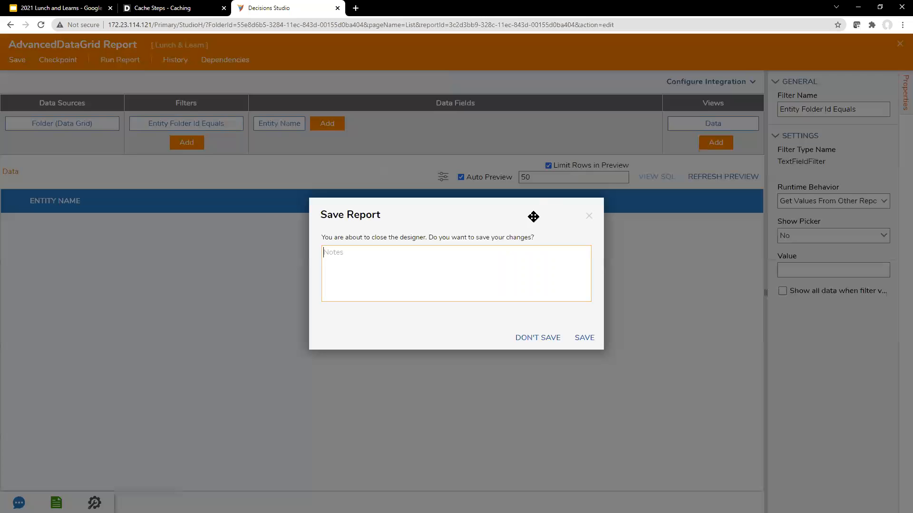
pyautogui.click(585, 337)
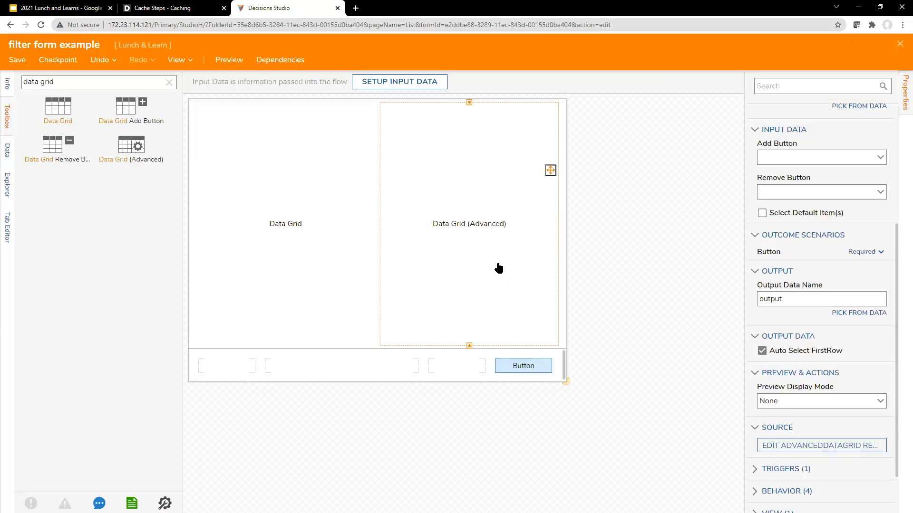
pyautogui.scroll(-2, 834, 317)
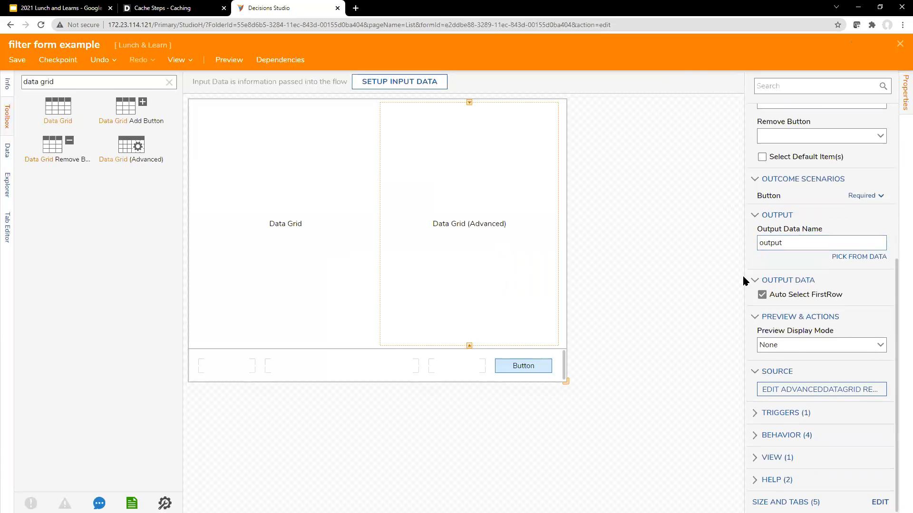
pyautogui.click(473, 234)
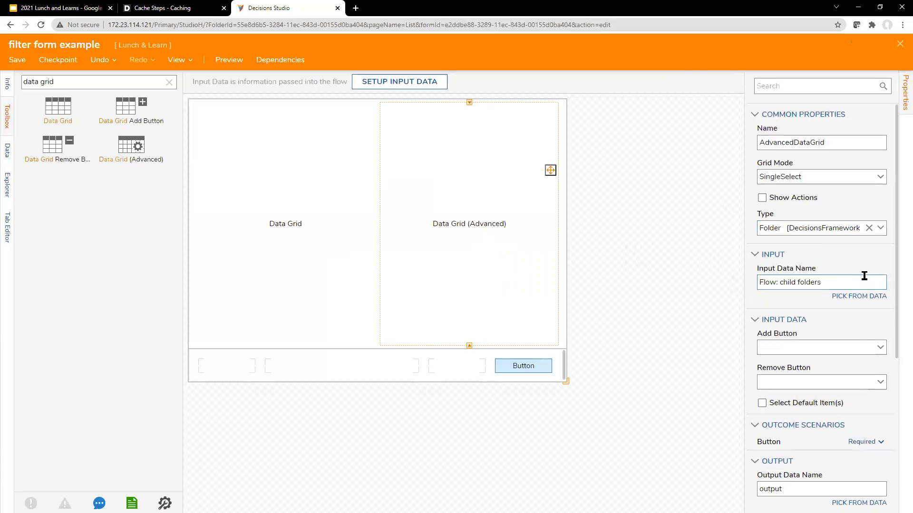
pyautogui.click(773, 278)
pyautogui.moveTo(774, 277); pyautogui.dragTo(832, 285)
pyautogui.click(795, 281)
pyautogui.scroll(-3, 795, 281)
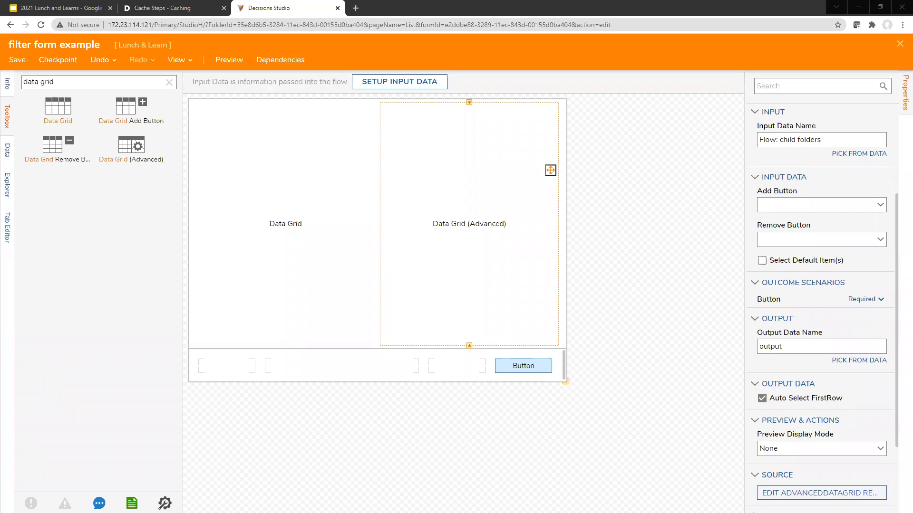
pyautogui.click(733, 53)
pyautogui.click(732, 51)
# Close the filter form example designer, saving it, to return to the Parent child form example flow
pyautogui.click(900, 44)
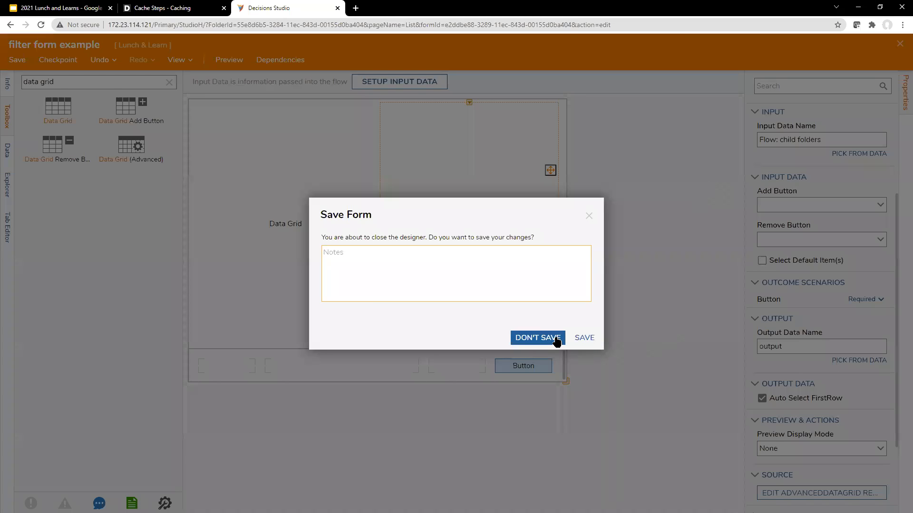
pyautogui.click(582, 337)
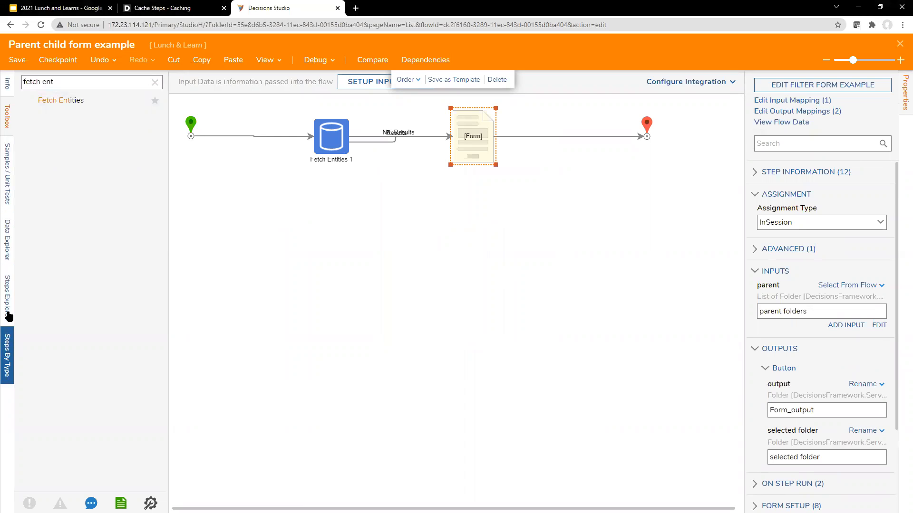
# Expand Flow Data and CurrentAccount in the Data Explorer and widen the panel
pyautogui.click(7, 237)
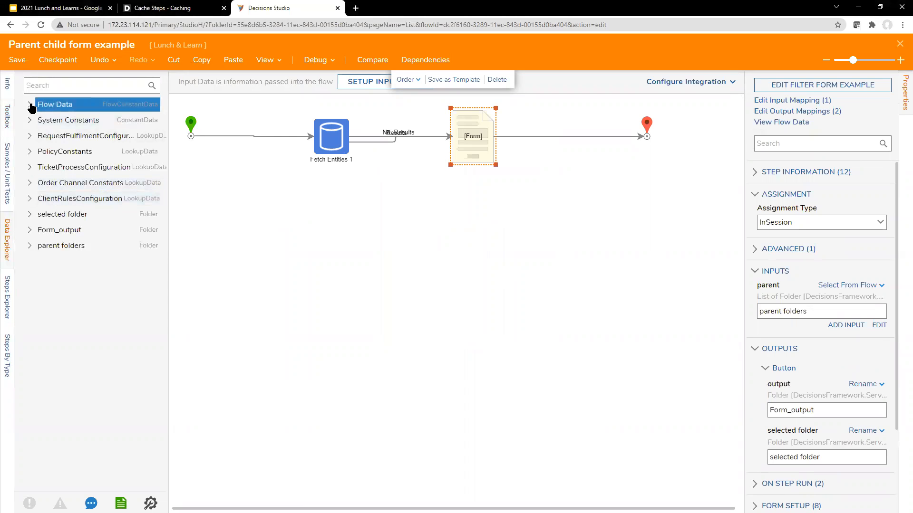
pyautogui.click(29, 105)
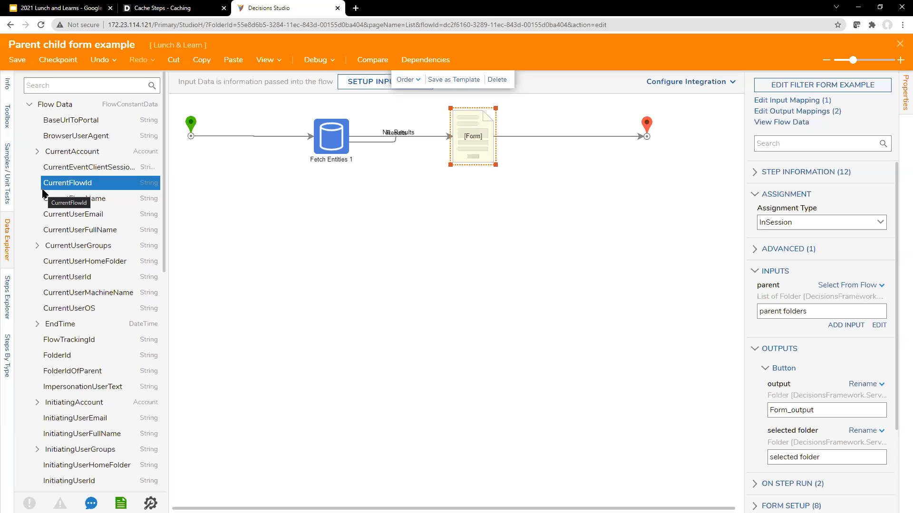
pyautogui.click(37, 152)
pyautogui.moveTo(169, 195); pyautogui.dragTo(230, 198)
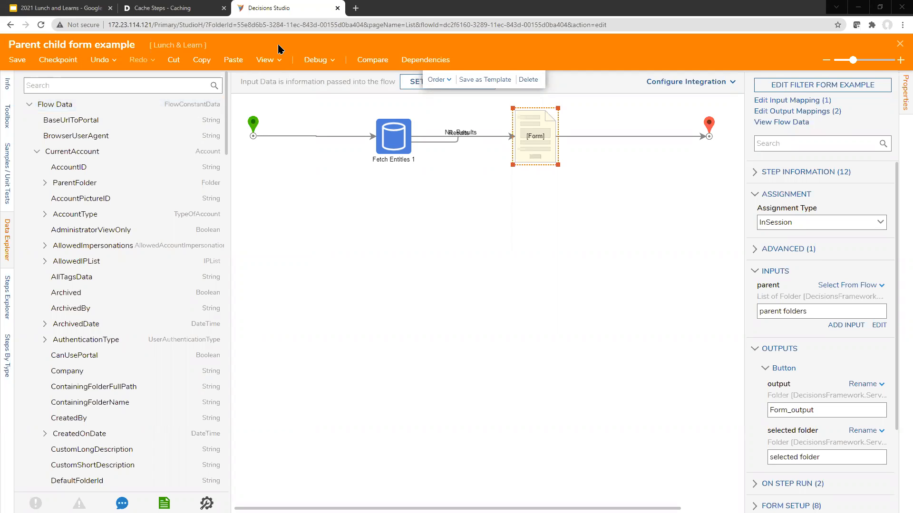
# Save and close the flow designer, then open the account options menu
pyautogui.click(900, 43)
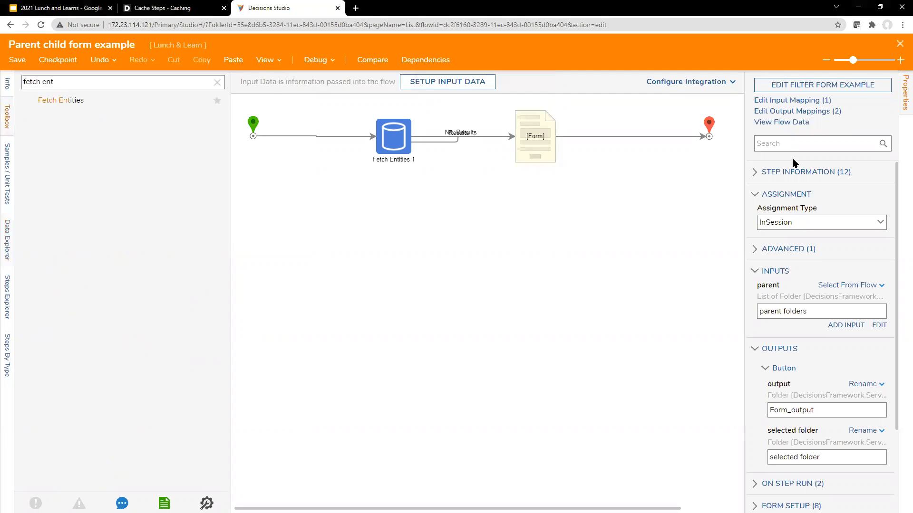
pyautogui.click(581, 335)
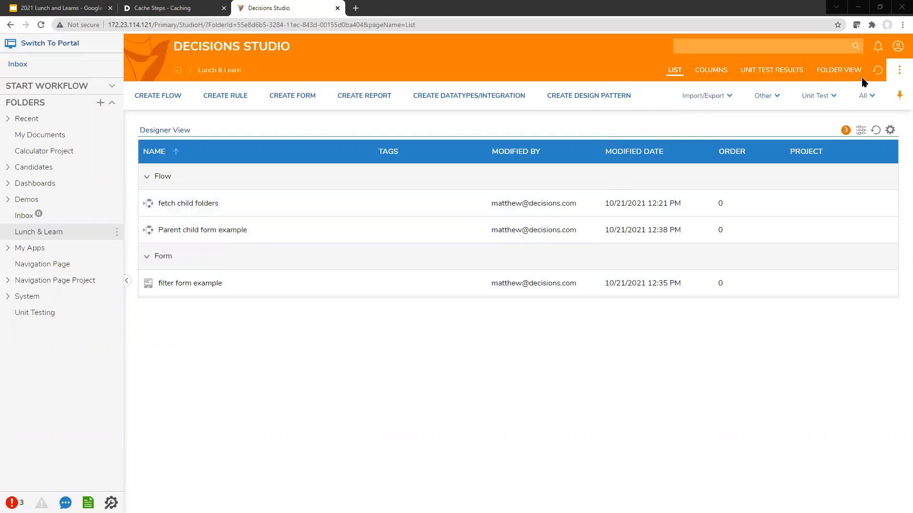
pyautogui.click(898, 47)
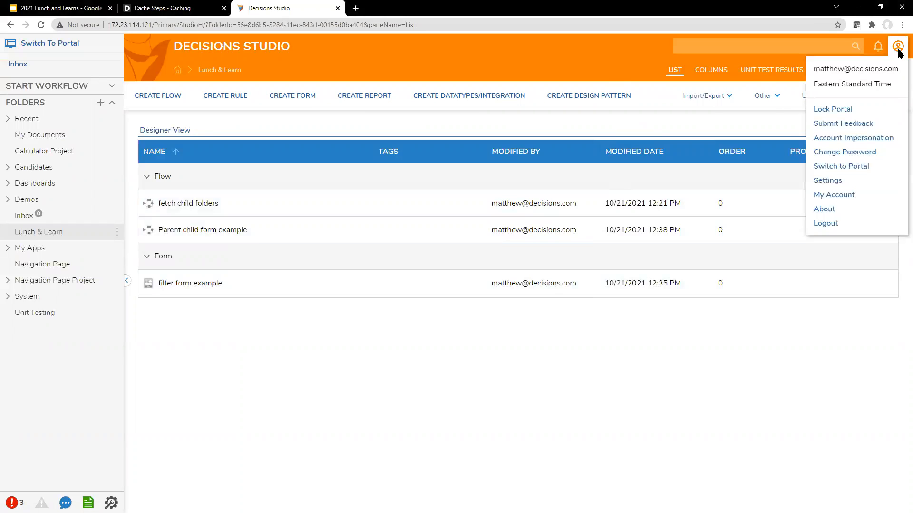
pyautogui.click(898, 47)
pyautogui.click(898, 47)
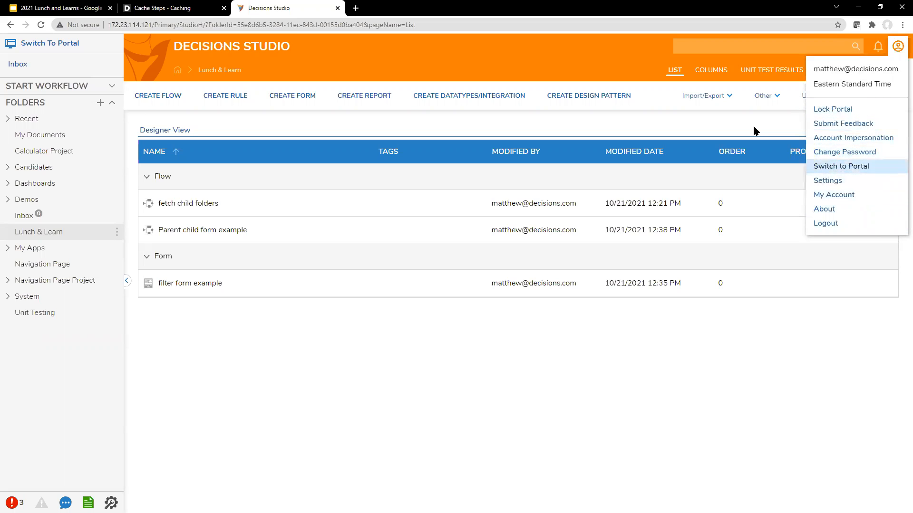
pyautogui.click(590, 50)
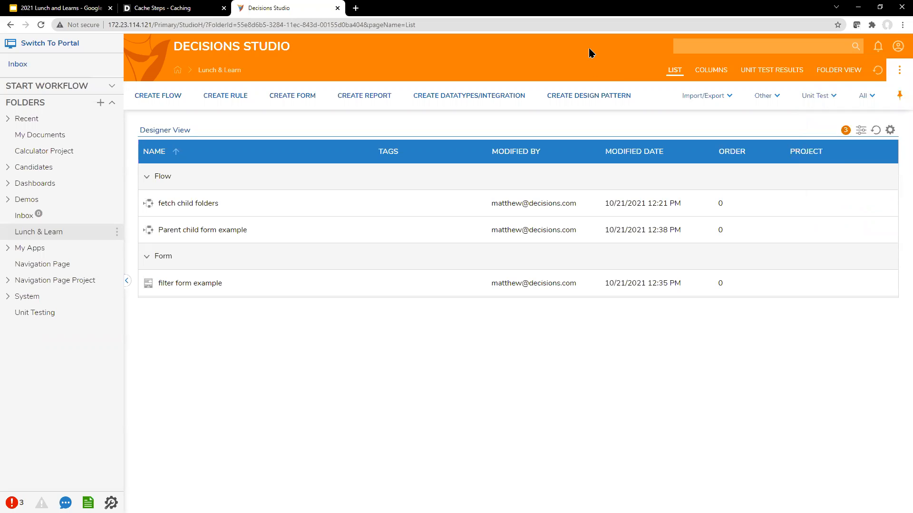
pyautogui.click(898, 46)
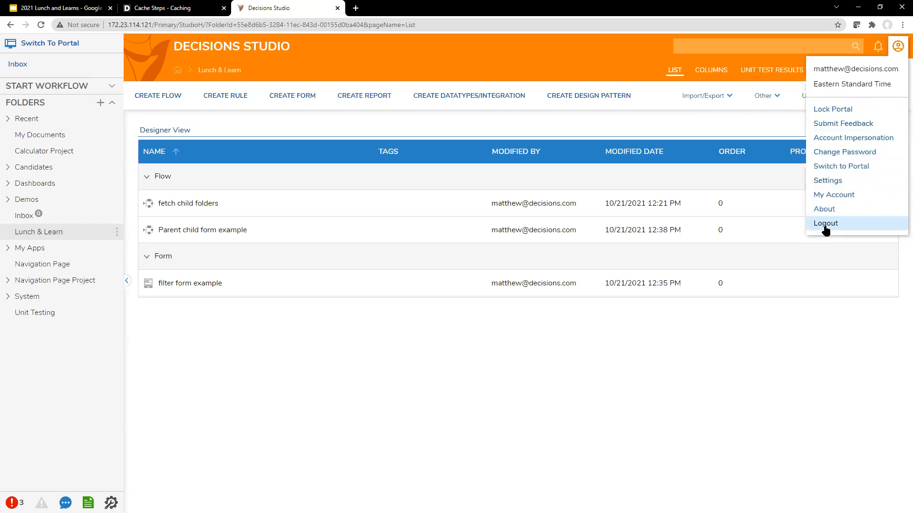
# Open Account Impersonation settings, cancel adding an allowed impersonation, and close without changes
pyautogui.click(877, 136)
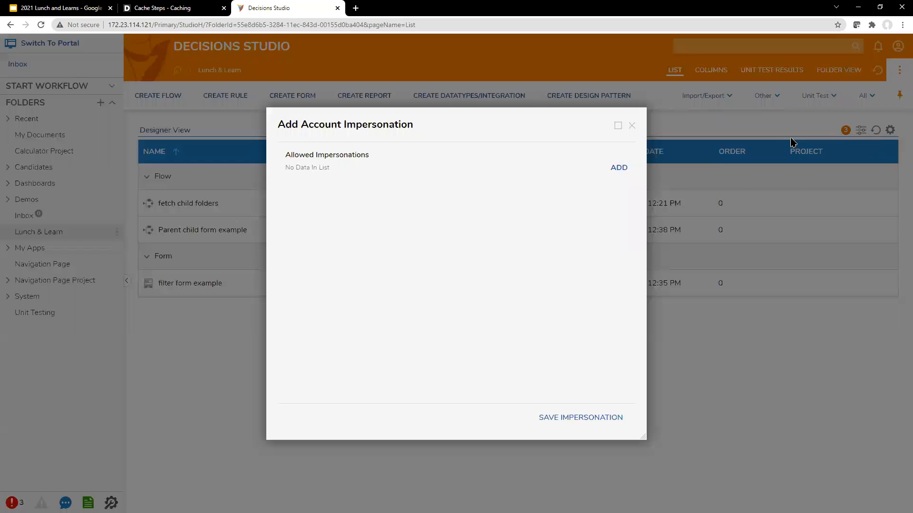
pyautogui.click(622, 168)
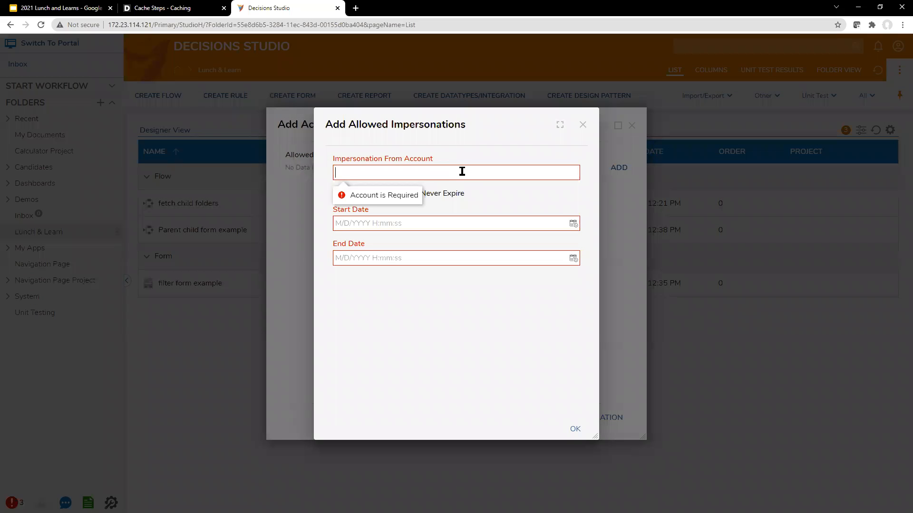
pyautogui.click(583, 125)
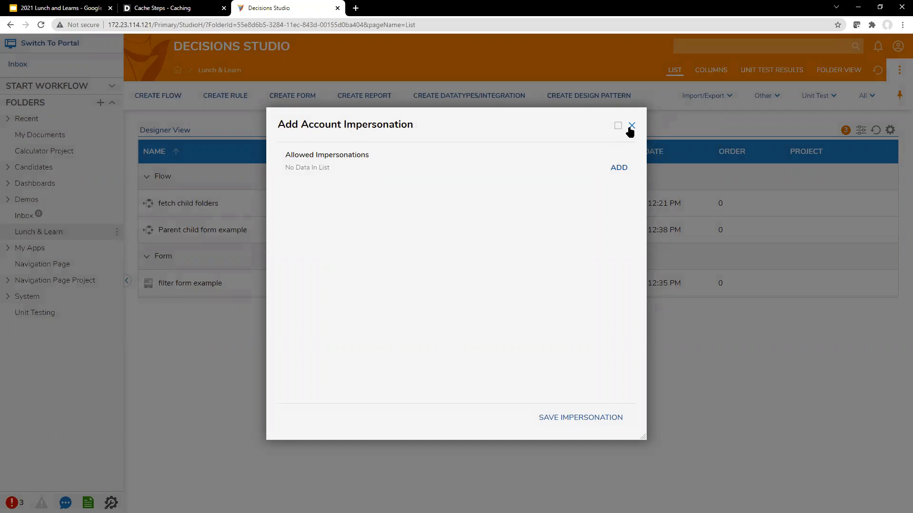
pyautogui.click(631, 126)
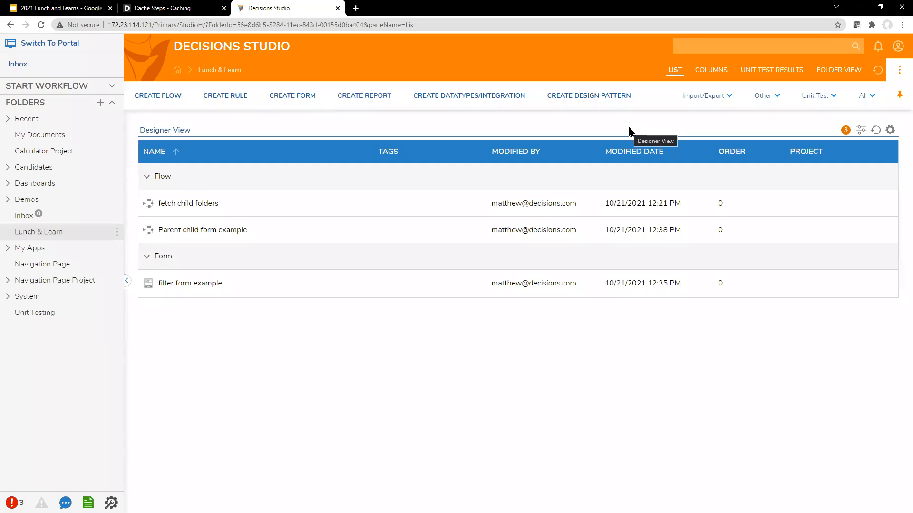
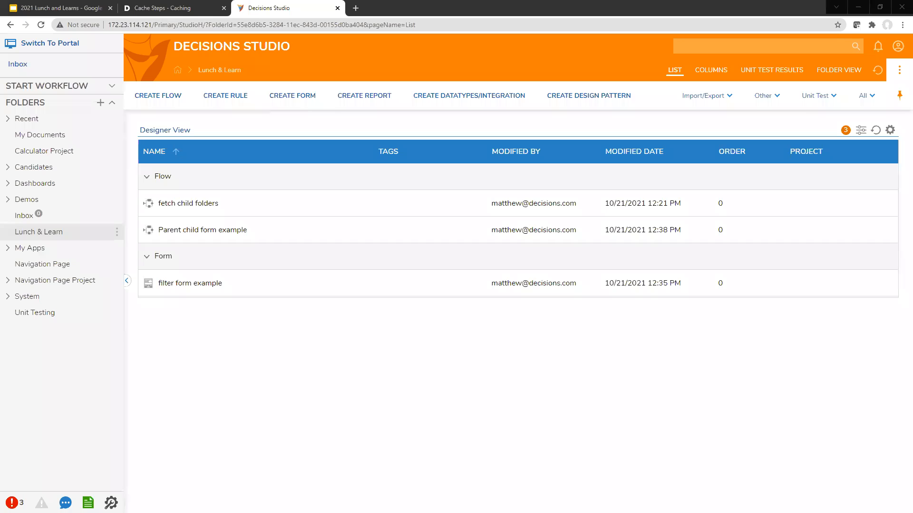
# Create a new Flow named 'test impersonation' from scratch in the Lunch & Learn folder
pyautogui.click(158, 97)
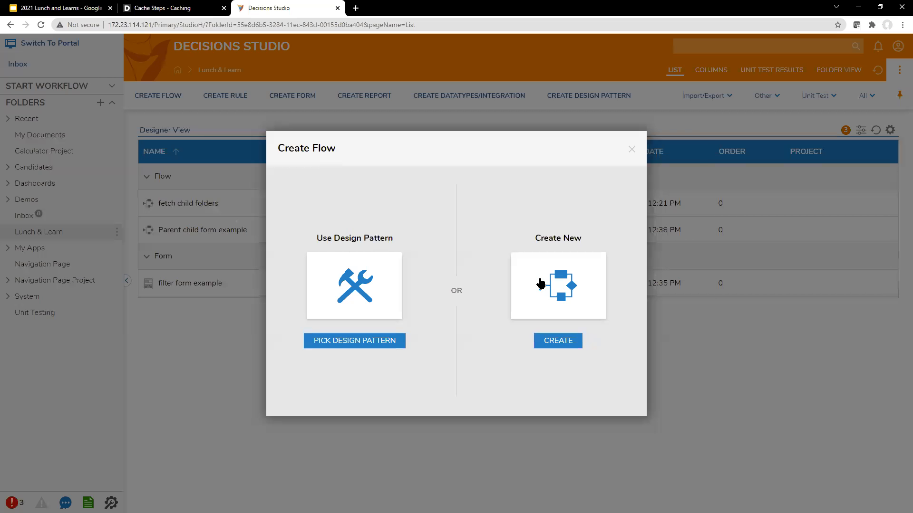
pyautogui.click(541, 284)
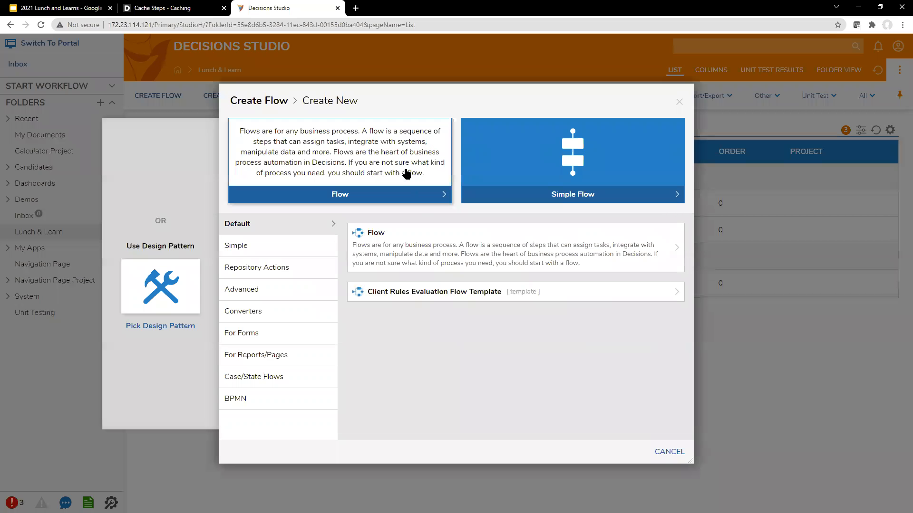
pyautogui.click(407, 174)
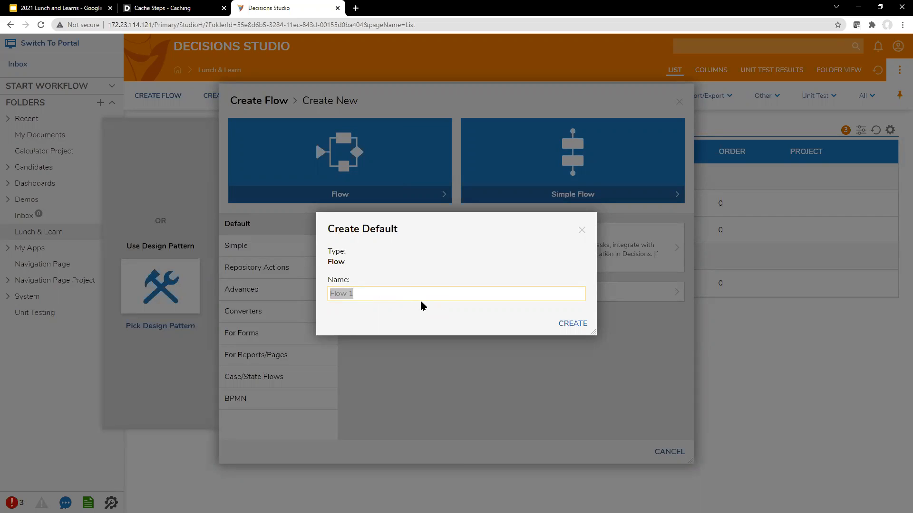
pyautogui.write('test impersonation')
pyautogui.press('Return')
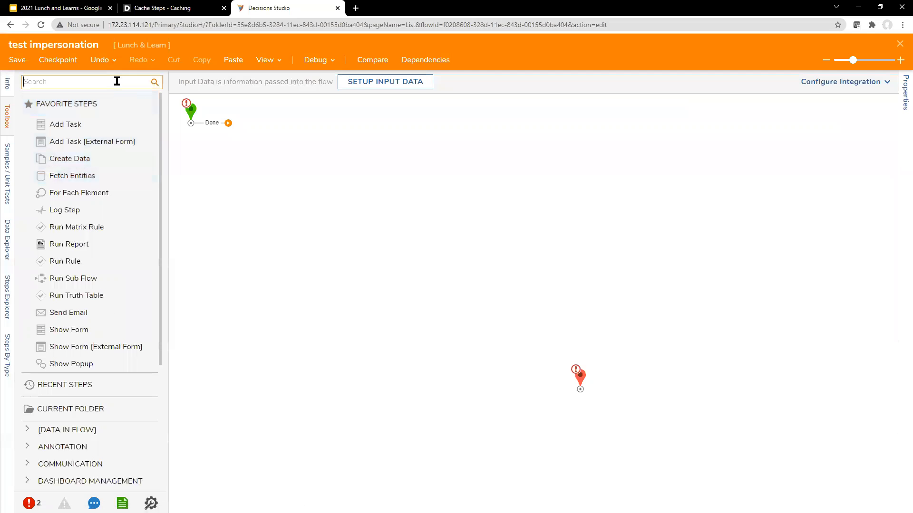
# Add a Show Popup step after the start, wire its Done outcome to End, and arrange the nodes
pyautogui.write('show pop')
pyautogui.moveTo(86, 106); pyautogui.dragTo(580, 397)
pyautogui.moveTo(580, 390); pyautogui.dragTo(524, 139)
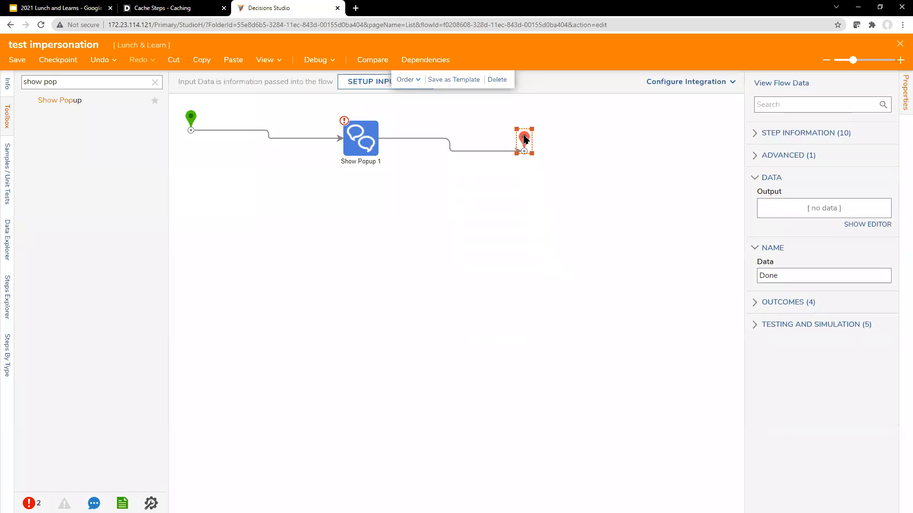
pyautogui.moveTo(362, 136); pyautogui.dragTo(296, 132)
pyautogui.moveTo(524, 133); pyautogui.dragTo(425, 126)
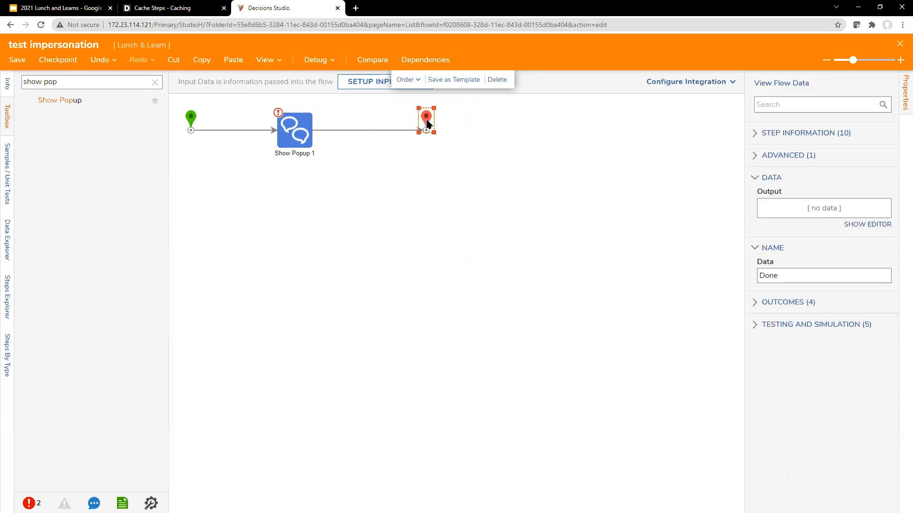
pyautogui.click(507, 204)
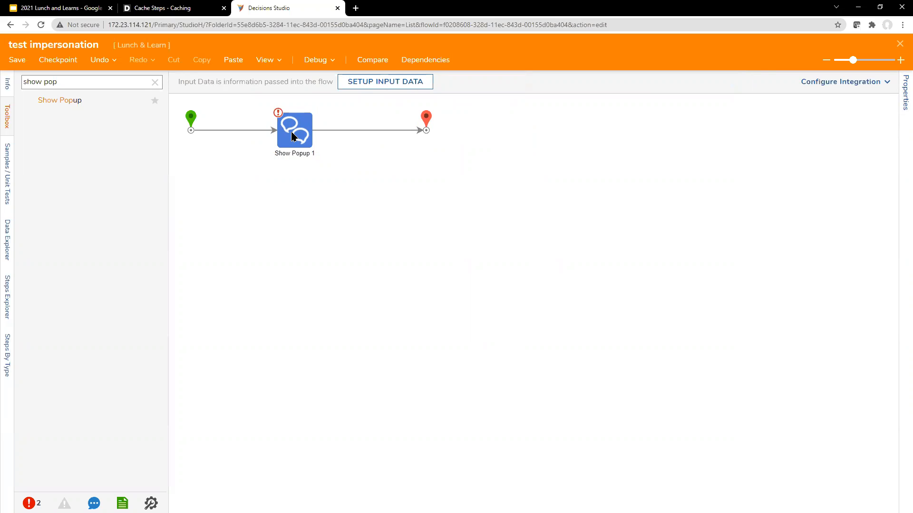
pyautogui.click(293, 137)
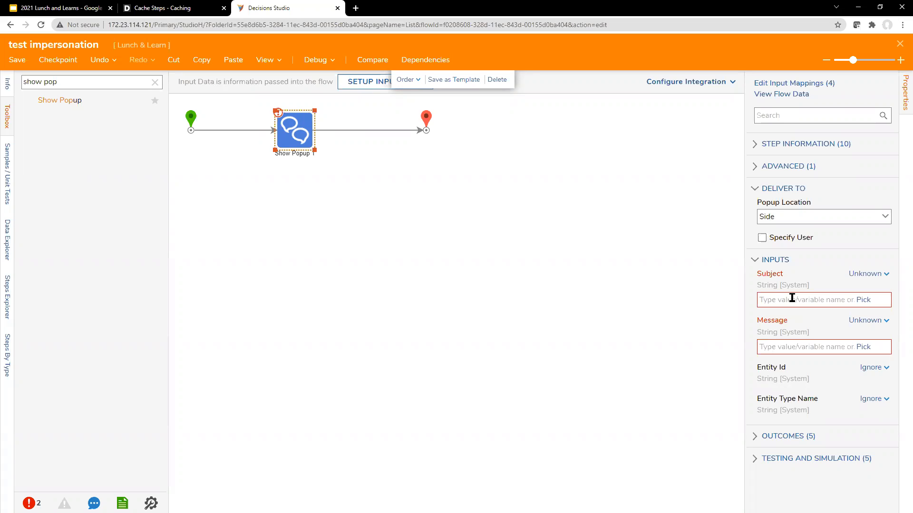
# Set the popup's Subject to the constant 'current account id'
pyautogui.click(858, 274)
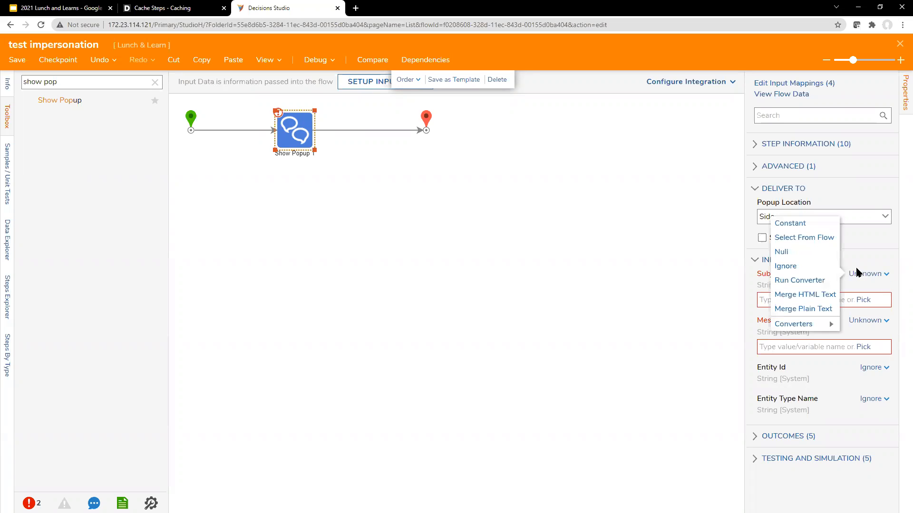
pyautogui.click(802, 223)
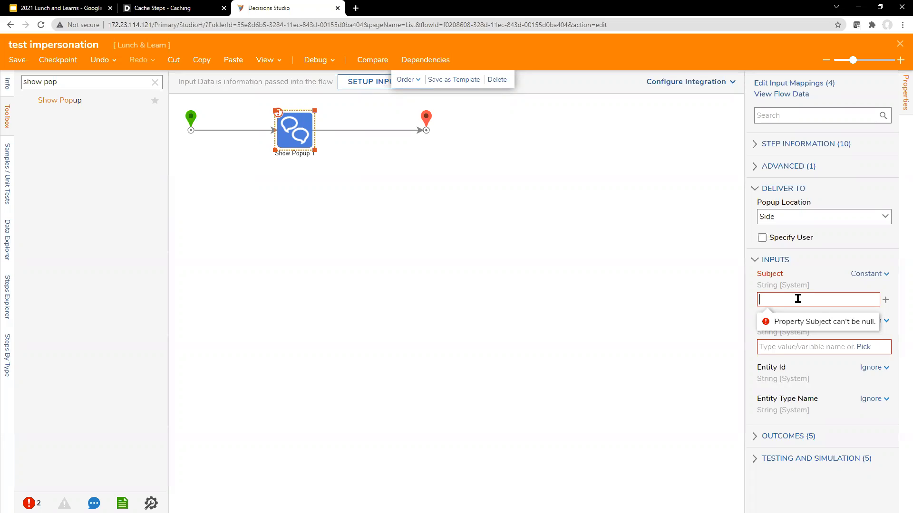
pyautogui.write('currnet a')
pyautogui.press('BackSpace')
pyautogui.press('BackSpace')
pyautogui.press('BackSpace')
pyautogui.press('BackSpace')
pyautogui.press('BackSpace')
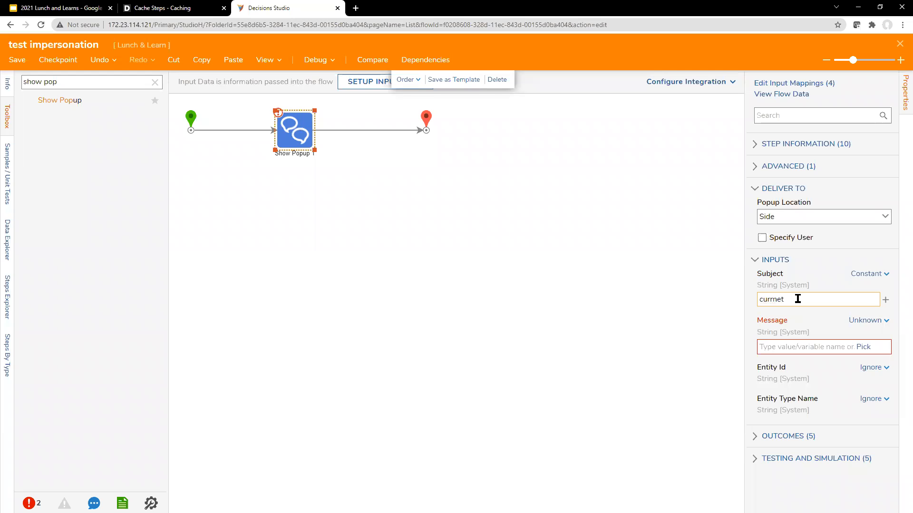
pyautogui.write('ent account id')
# Map the popup's Message to Flow Data.CurrentUserId
pyautogui.click(862, 347)
pyautogui.click(332, 164)
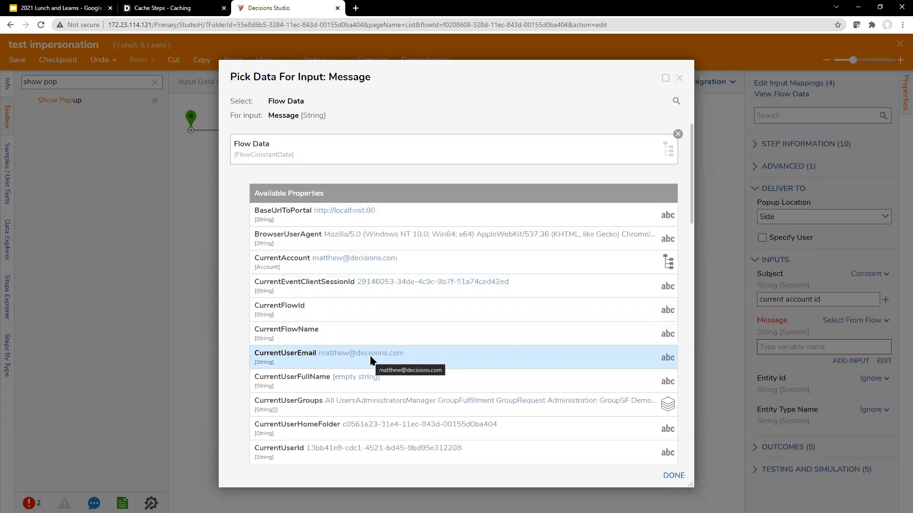
pyautogui.click(367, 455)
pyautogui.click(673, 476)
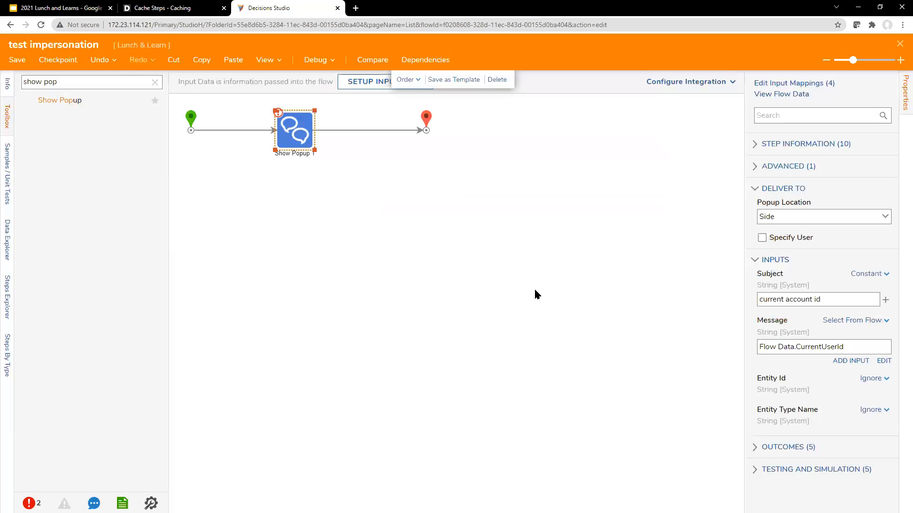
pyautogui.click(395, 262)
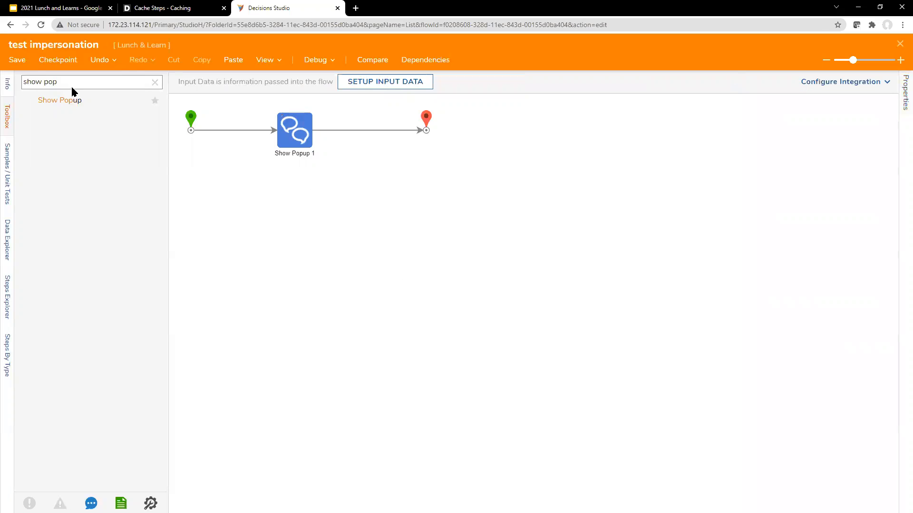
# Save the test impersonation flow, close it, and reopen it from the folder
pyautogui.click(18, 61)
pyautogui.click(572, 336)
pyautogui.click(900, 44)
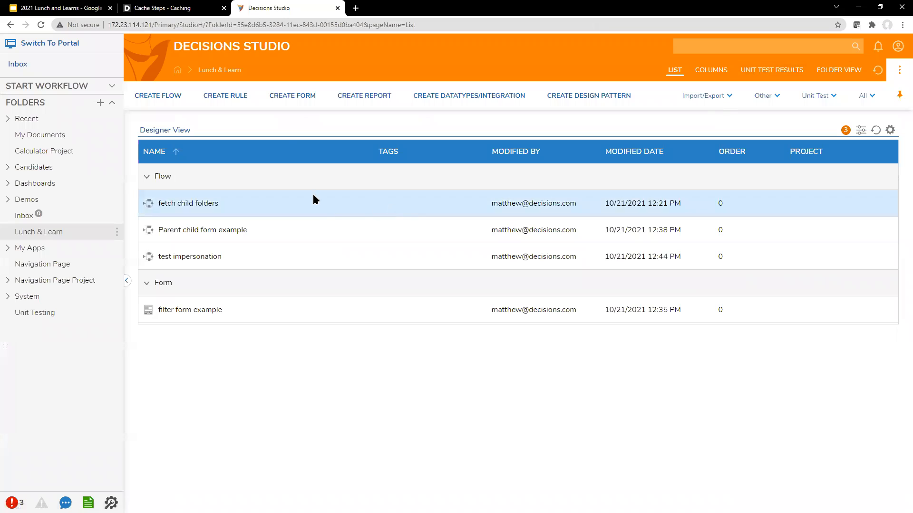
pyautogui.click(200, 260)
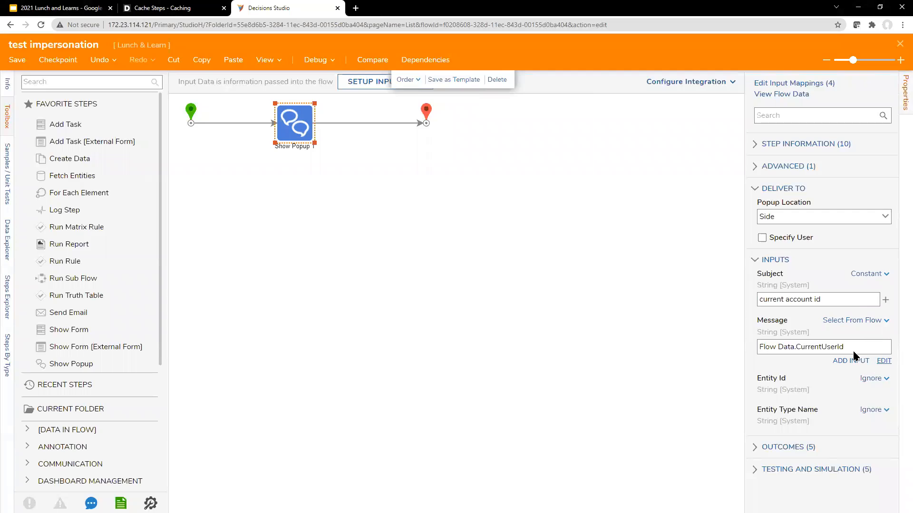
# Change Show Popup 1's Subject to 'Current User ID'
pyautogui.click(854, 353)
pyautogui.click(683, 185)
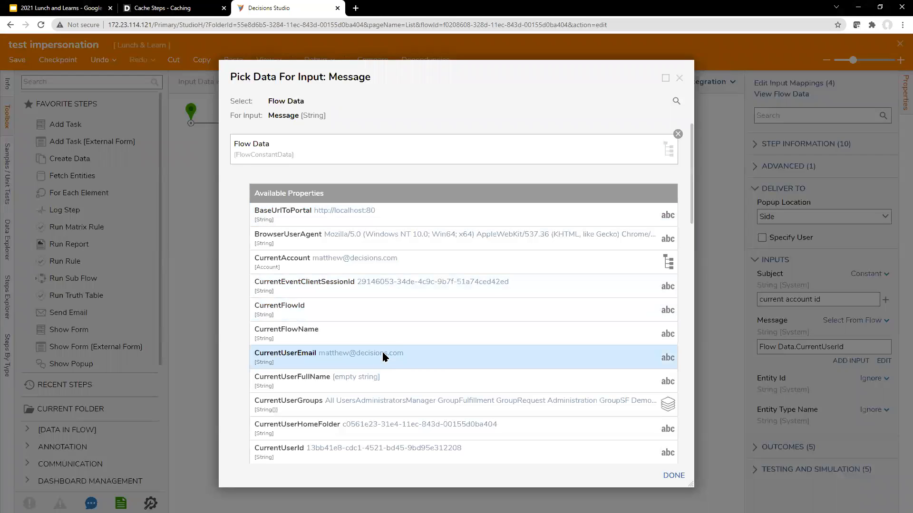
pyautogui.scroll(-3, 432, 298)
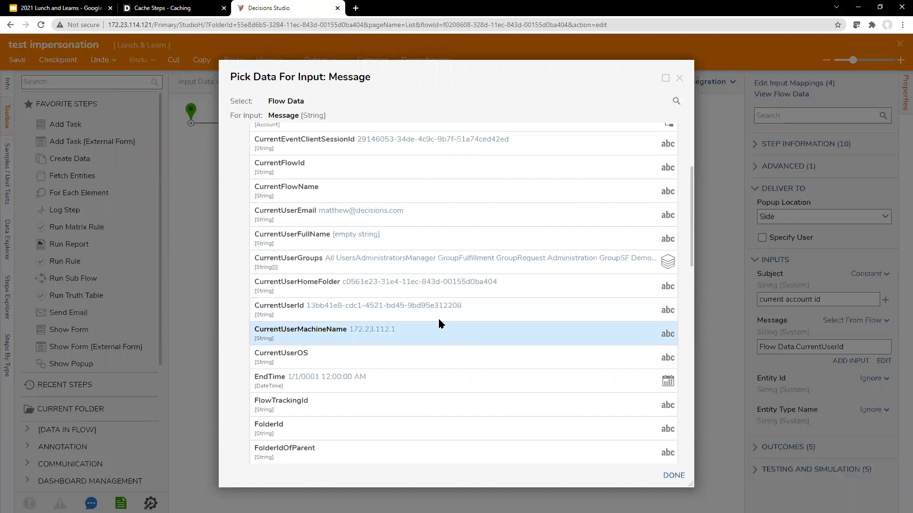
pyautogui.scroll(3, 438, 317)
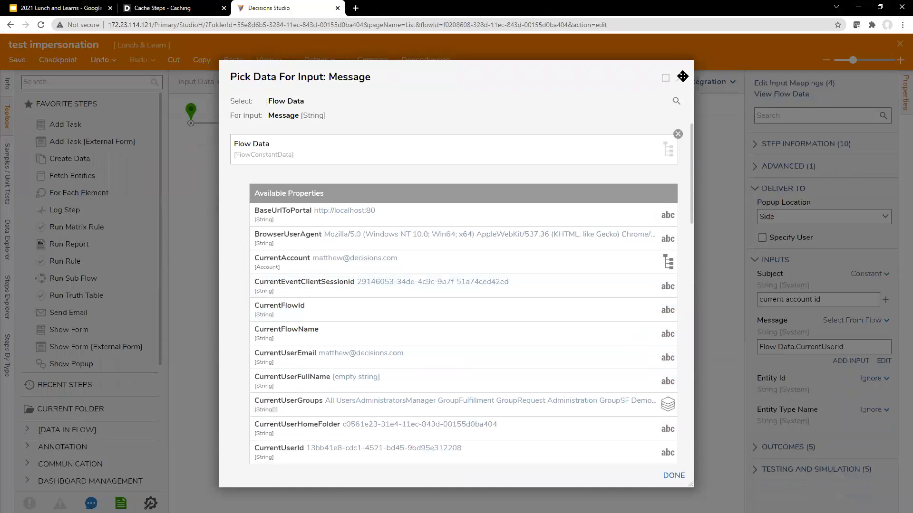
pyautogui.click(679, 78)
pyautogui.hotkey('ctrl', 'a')
pyautogui.write('Current')
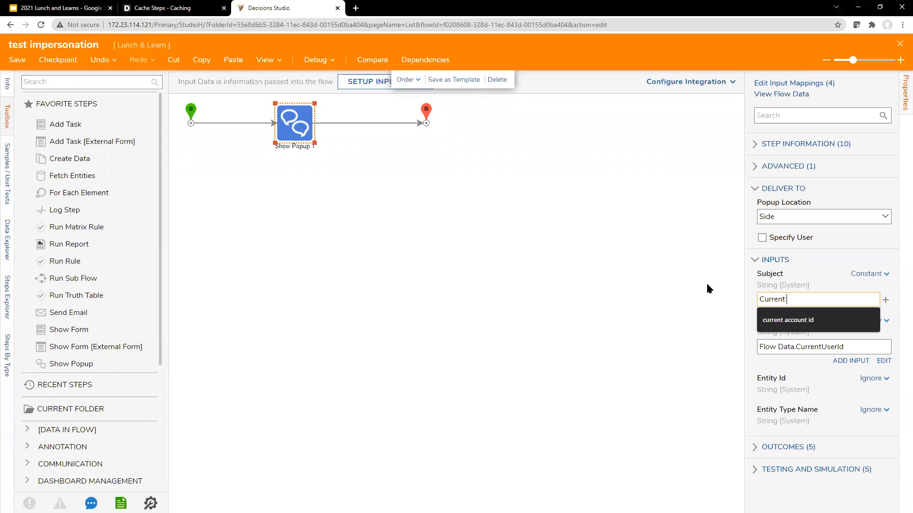
pyautogui.write(' User ID')
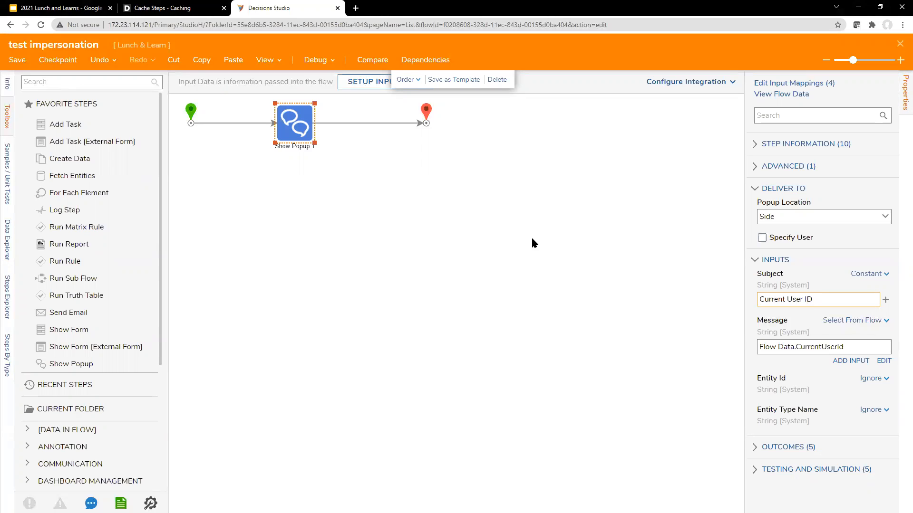
# Duplicate the Show Popup step and chain the copy between Show Popup 1 and End
pyautogui.hotkey('ctrl', 'c')
pyautogui.hotkey('ctrl', 'v')
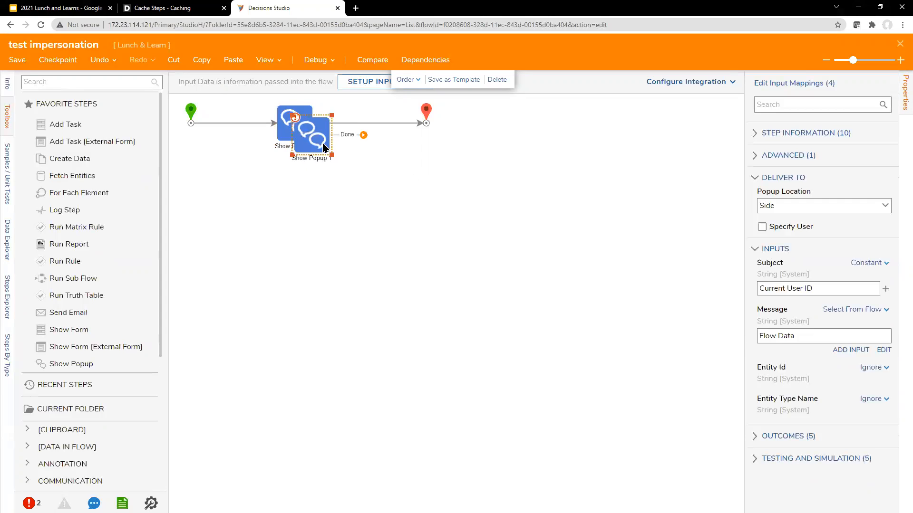
pyautogui.click(364, 135)
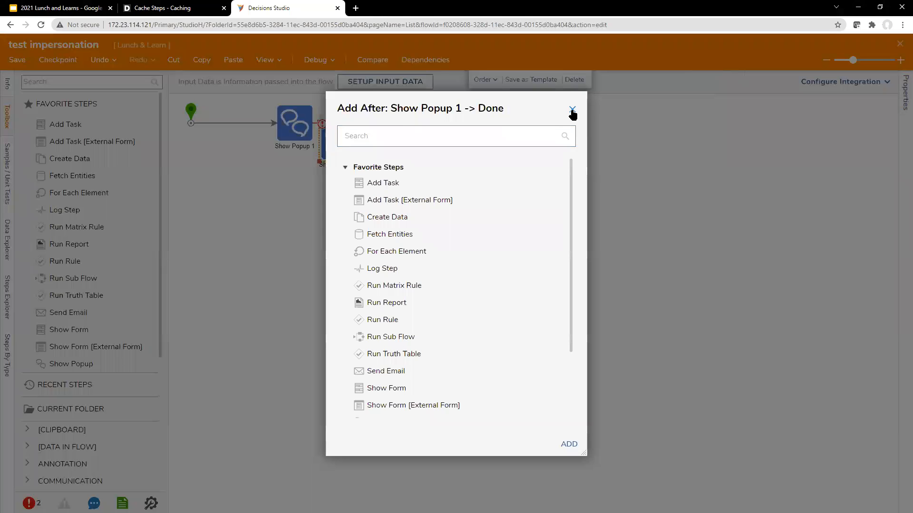
pyautogui.click(573, 112)
pyautogui.click(528, 110)
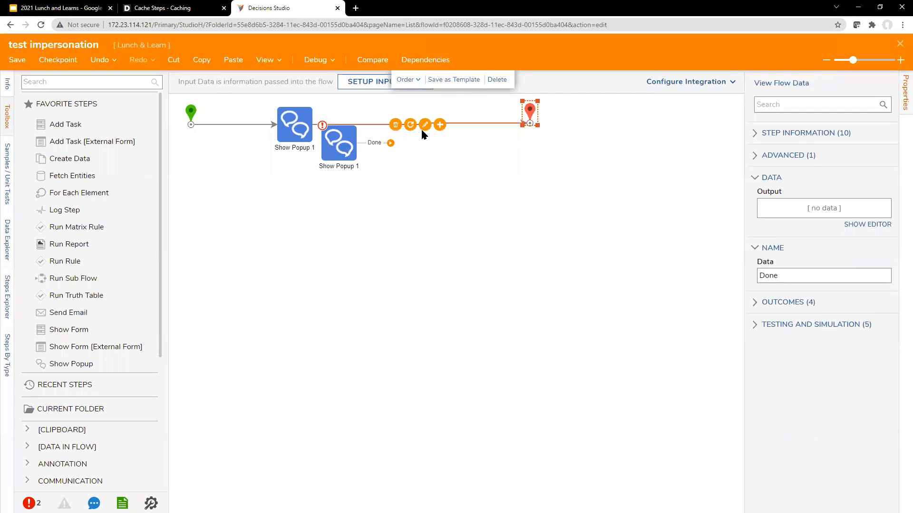
pyautogui.click(421, 128)
pyautogui.click(395, 125)
pyautogui.moveTo(339, 143); pyautogui.dragTo(404, 128)
pyautogui.moveTo(346, 125); pyautogui.dragTo(408, 128)
pyautogui.moveTo(465, 130); pyautogui.dragTo(531, 118)
pyautogui.click(413, 128)
pyautogui.click(882, 361)
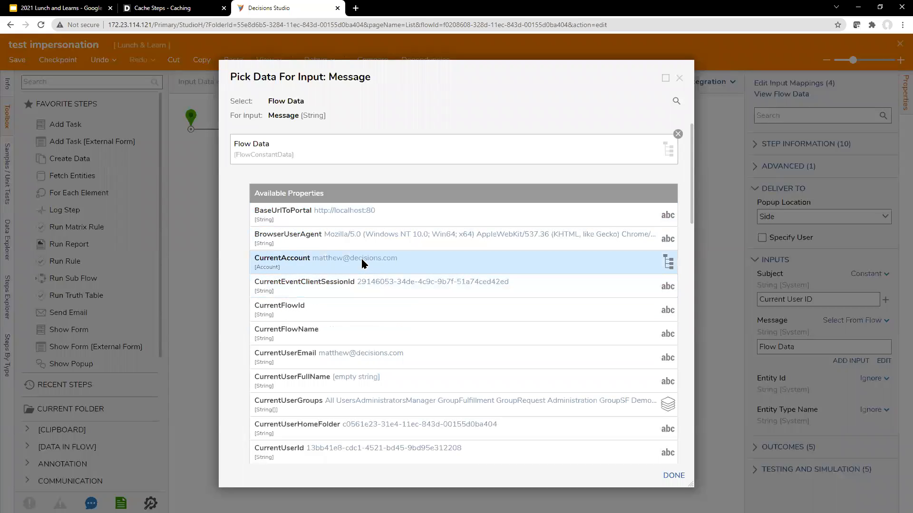
# Map the second popup's Message to CurrentAccount.UserIdentifier
pyautogui.click(362, 264)
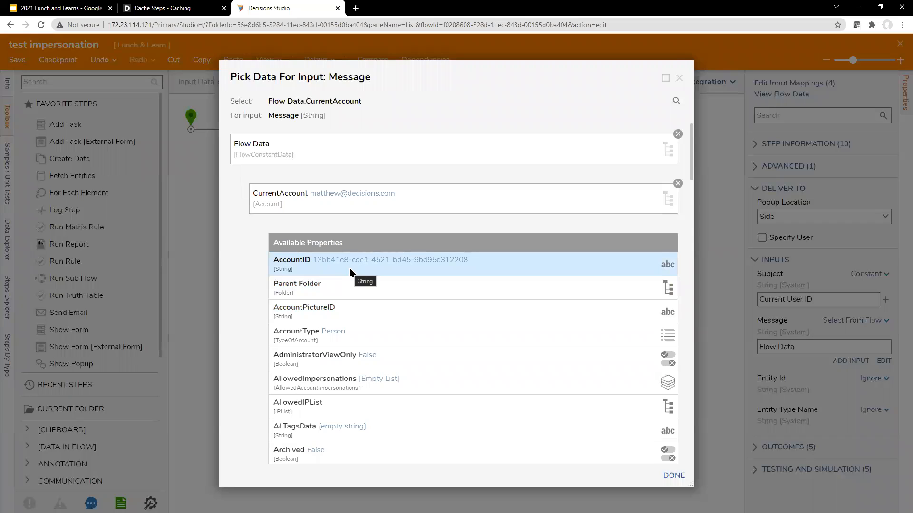
pyautogui.scroll(-7, 349, 271)
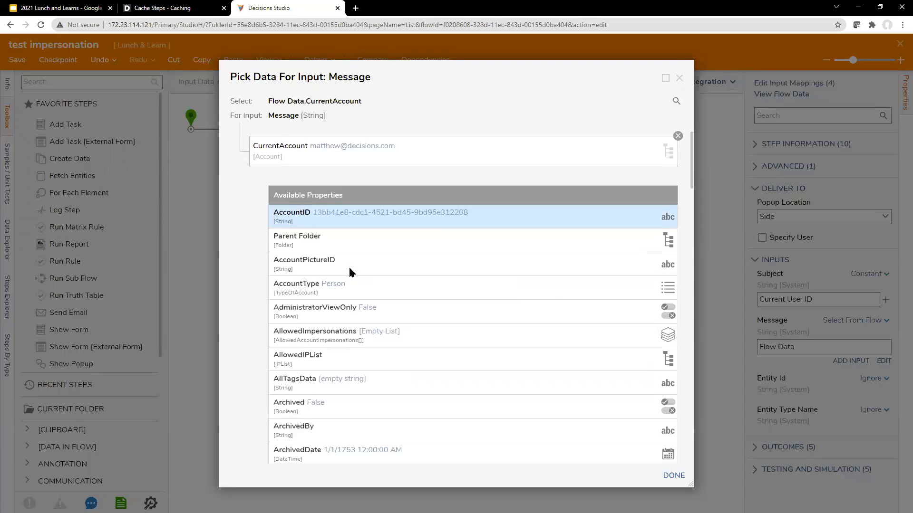
pyautogui.scroll(-8, 351, 355)
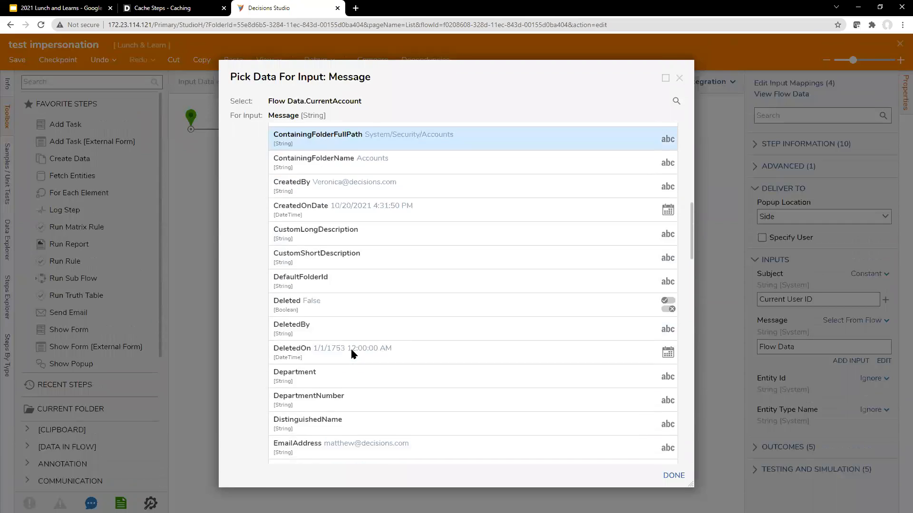
pyautogui.scroll(-12, 348, 371)
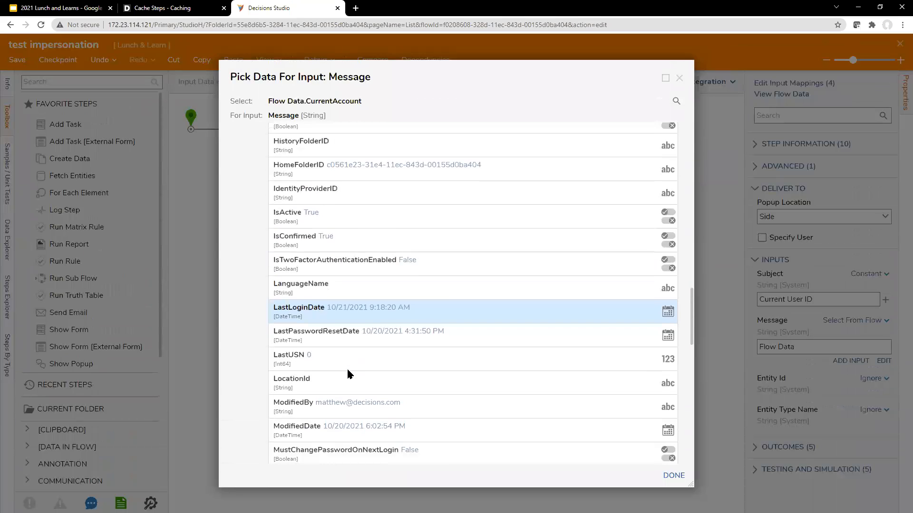
pyautogui.scroll(-5, 347, 374)
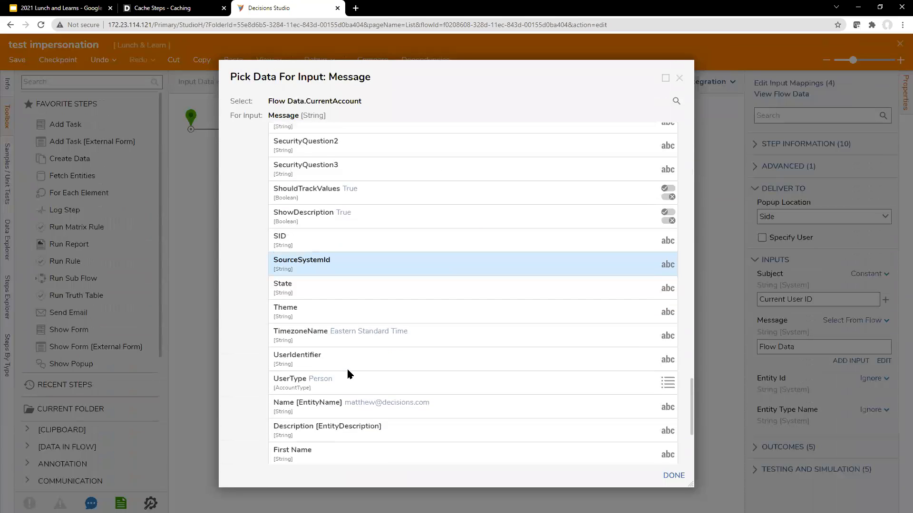
pyautogui.scroll(-5, 348, 374)
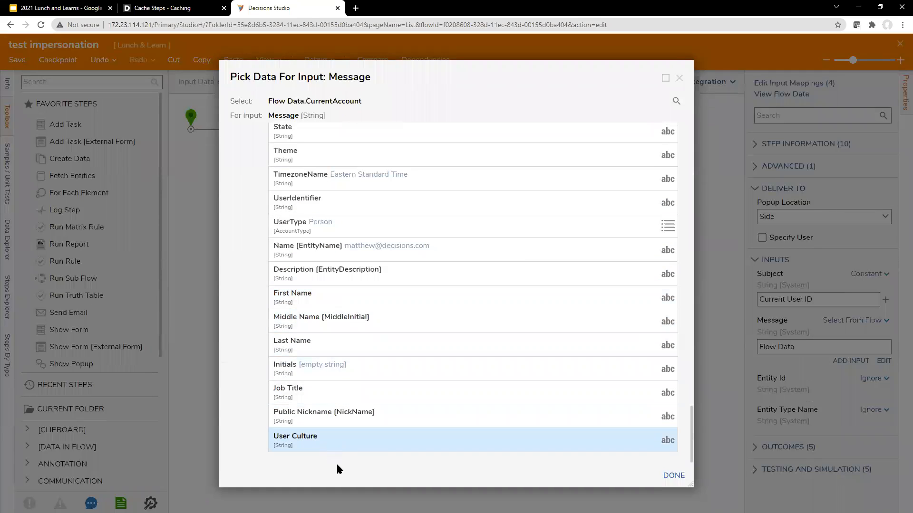
pyautogui.scroll(15, 375, 220)
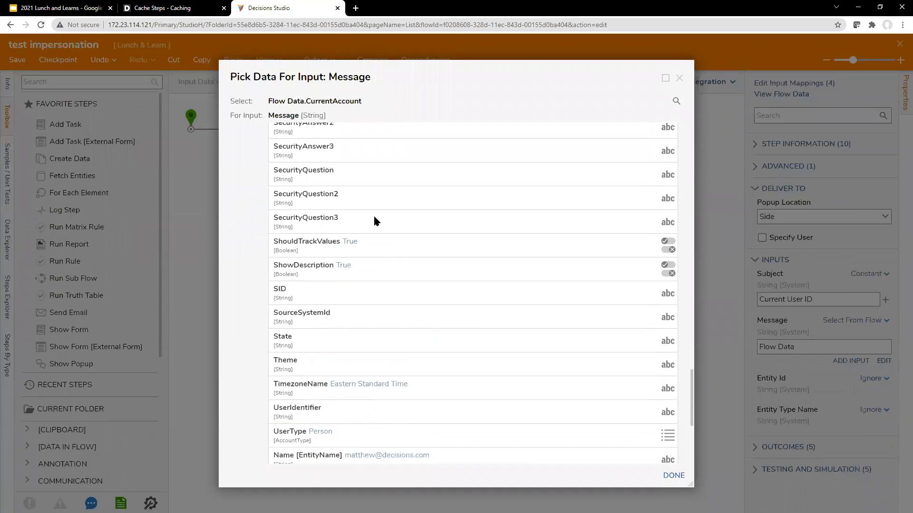
pyautogui.scroll(-5, 340, 201)
pyautogui.scroll(-4, 380, 429)
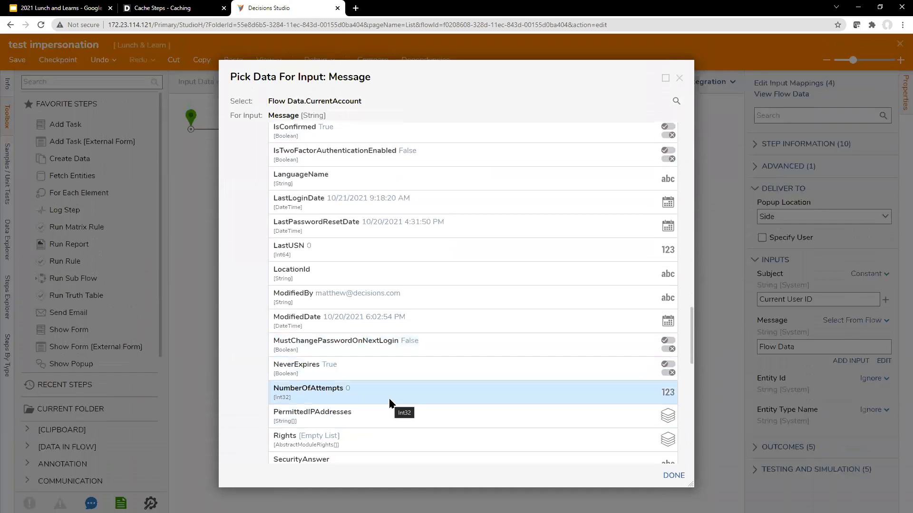
pyautogui.scroll(-2, 389, 403)
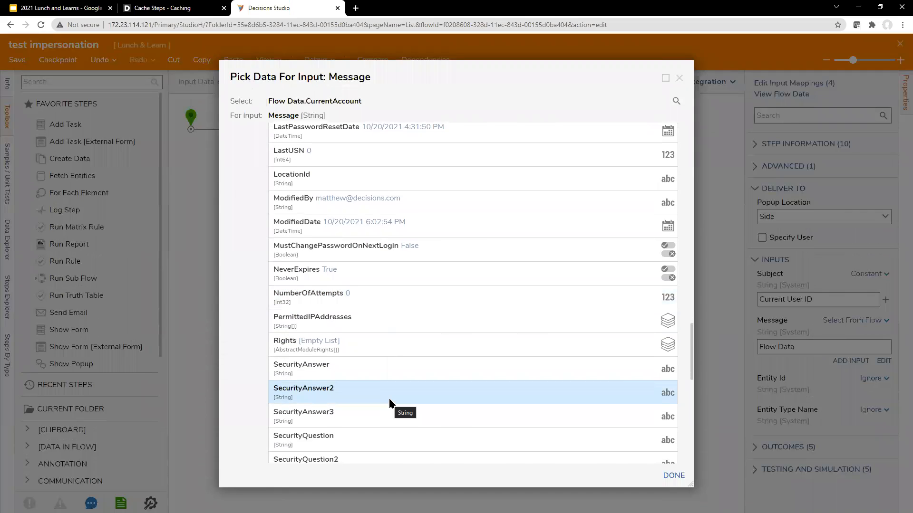
pyautogui.scroll(-7, 388, 403)
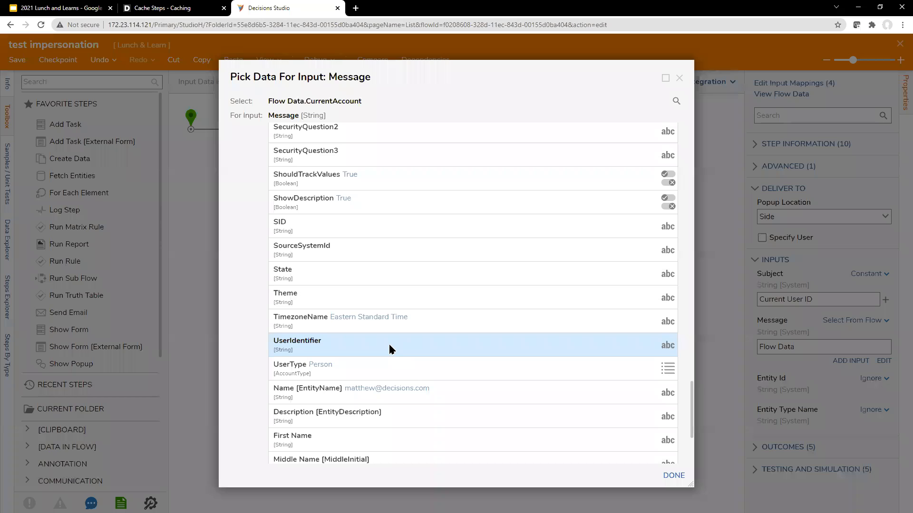
pyautogui.click(389, 344)
pyautogui.click(675, 477)
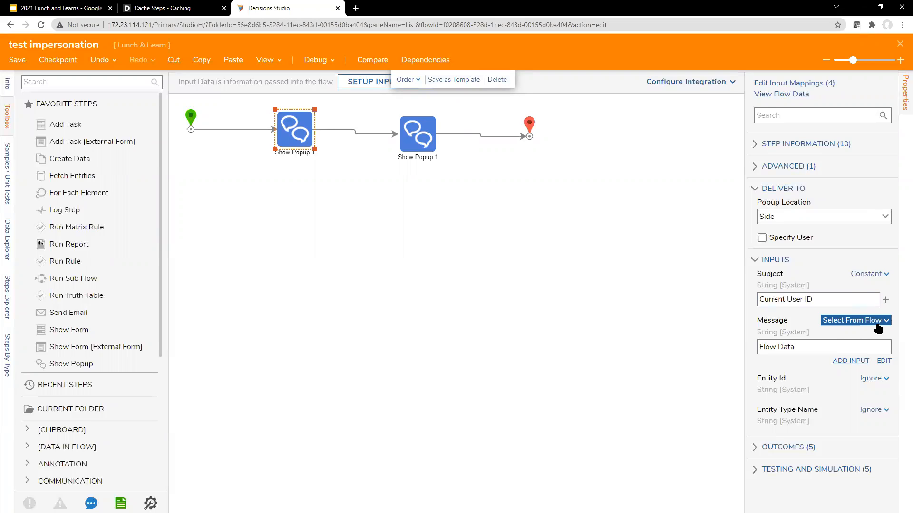
# Map the first popup's Message to Flow Data.CurrentUserId
pyautogui.click(884, 361)
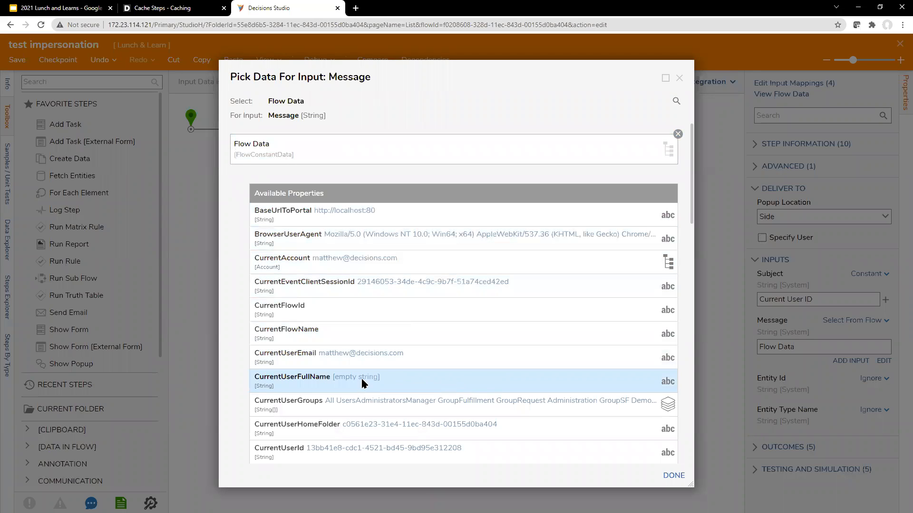
pyautogui.scroll(-2, 399, 344)
pyautogui.scroll(-2, 398, 344)
pyautogui.scroll(3, 400, 346)
pyautogui.scroll(-4, 399, 345)
pyautogui.scroll(4, 378, 279)
pyautogui.hotkey('ctrl', 'f')
pyautogui.write('user')
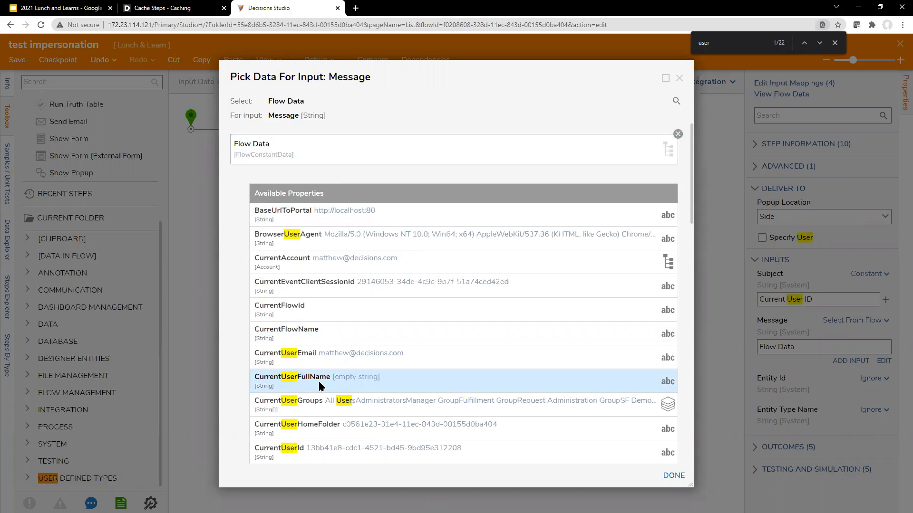
pyautogui.write('id')
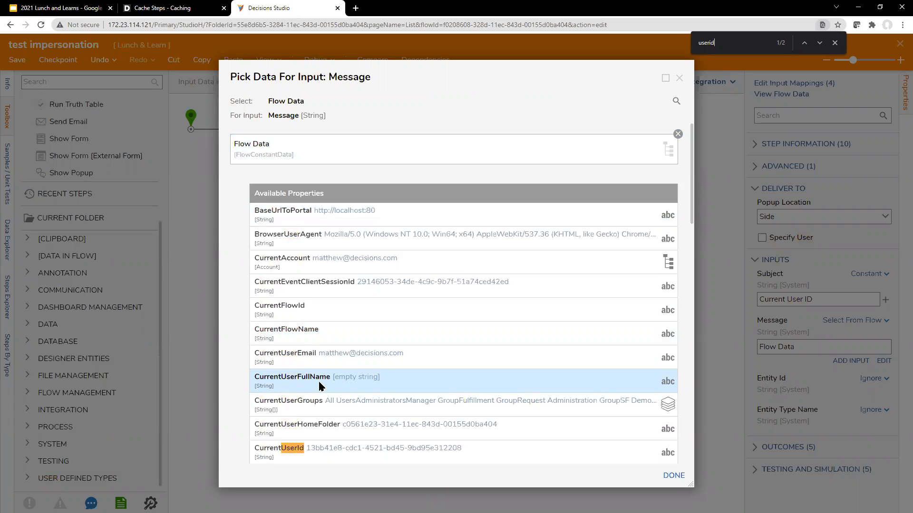
pyautogui.scroll(-2, 347, 371)
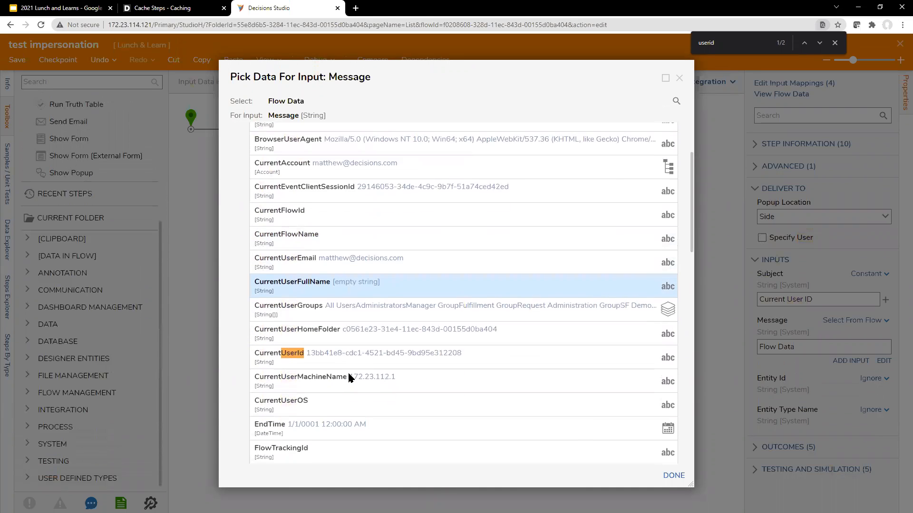
pyautogui.click(359, 358)
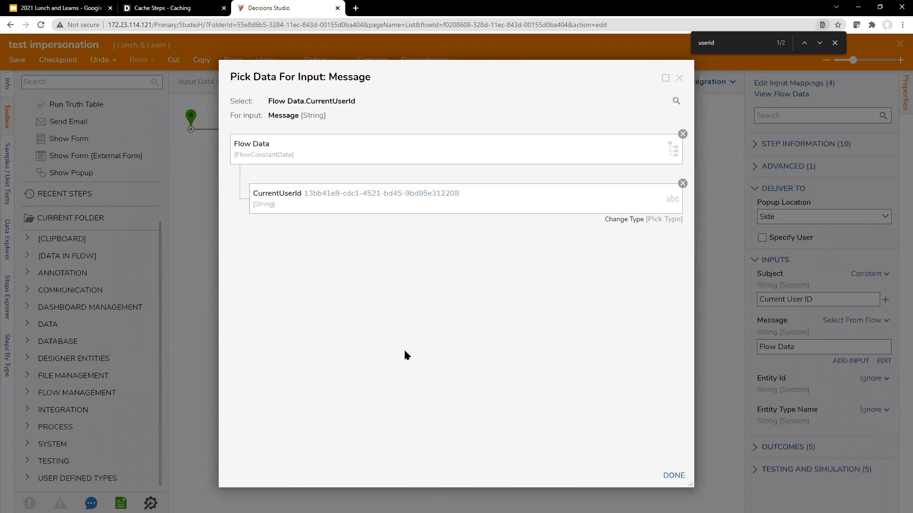
pyautogui.click(673, 475)
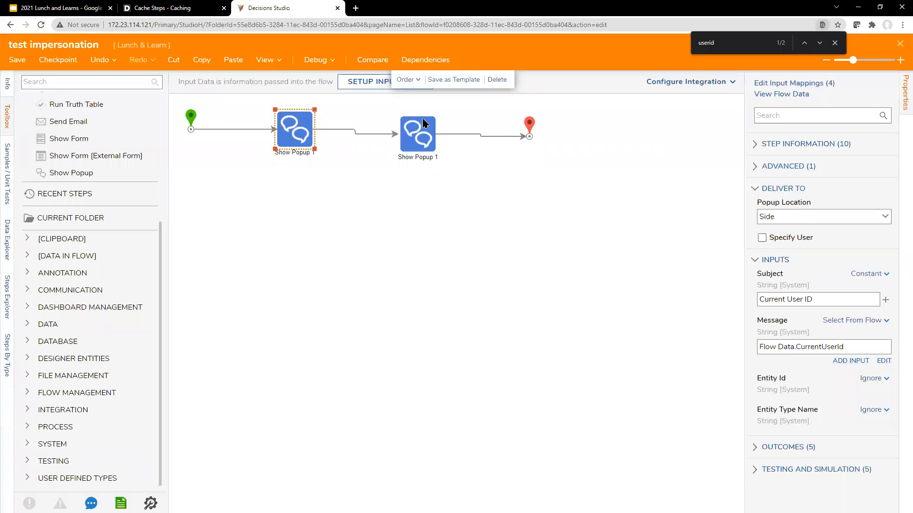
# Set the second popup's Subject to 'CurrentAccount.UserID' and save the flow
pyautogui.click(425, 123)
pyautogui.click(826, 306)
pyautogui.hotkey('ctrl', 'a')
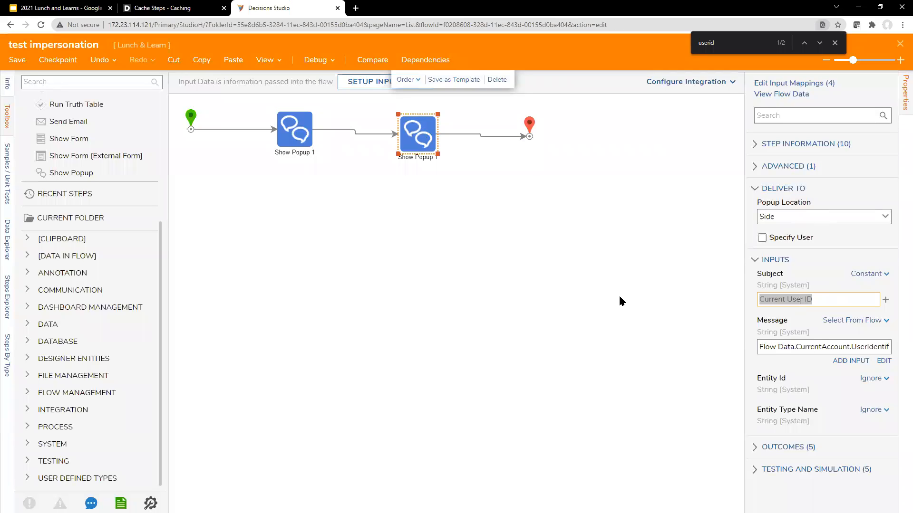
pyautogui.write('cur')
pyautogui.press('BackSpace')
pyautogui.press('BackSpace')
pyautogui.press('BackSpace')
pyautogui.write('Curne')
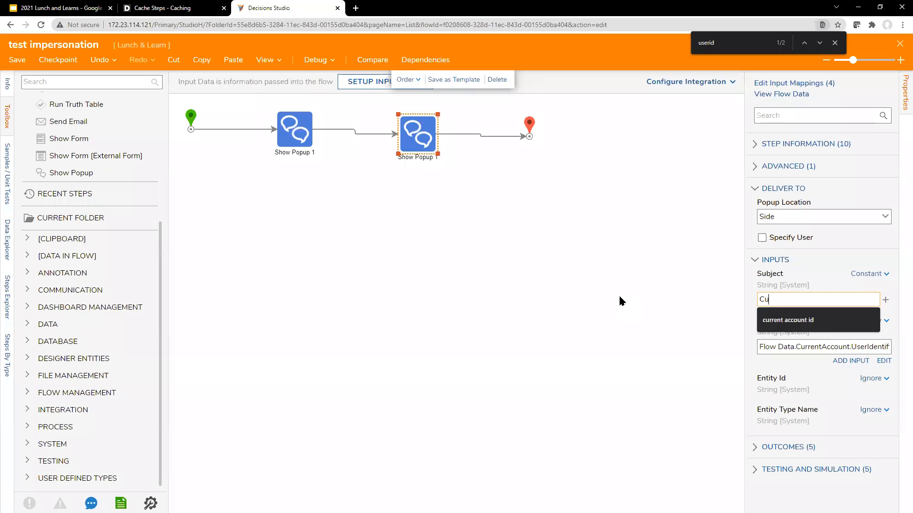
pyautogui.press('BackSpace')
pyautogui.press('BackSpace')
pyautogui.write('rentAc')
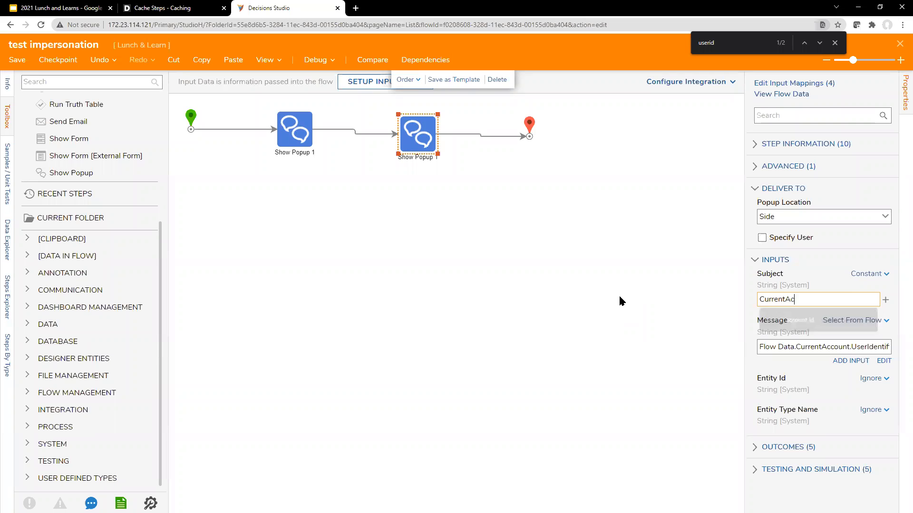
pyautogui.write('count.UserID')
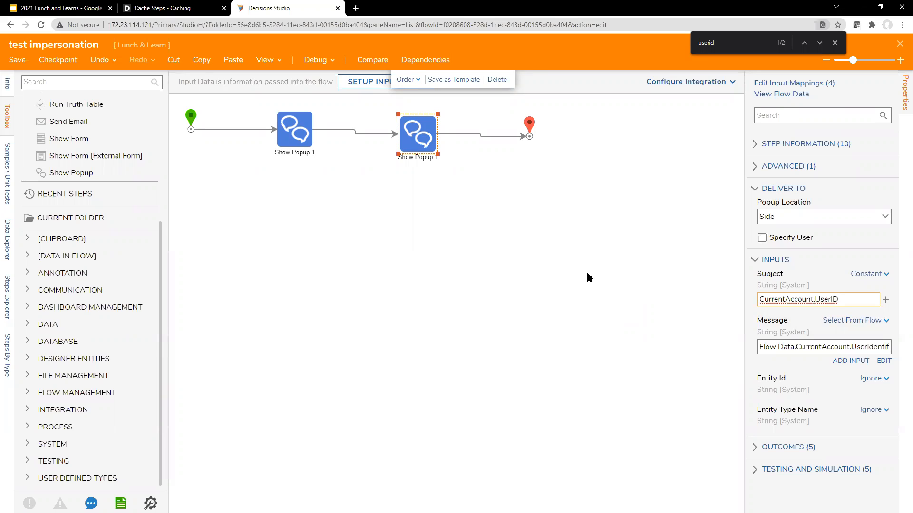
pyautogui.click(579, 252)
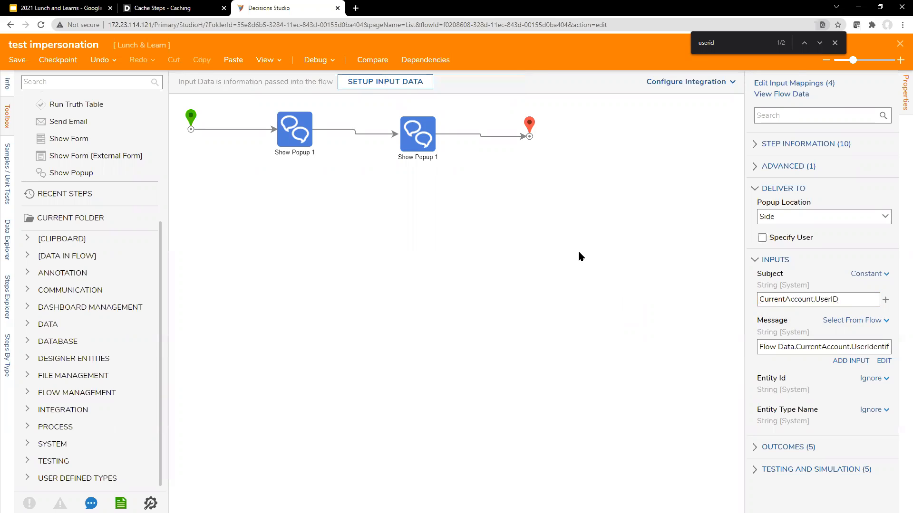
pyautogui.hotkey('ctrl', 's')
pyautogui.click(584, 338)
# Close the designer, run test impersonation, and open System > Security > Accounts
pyautogui.click(897, 46)
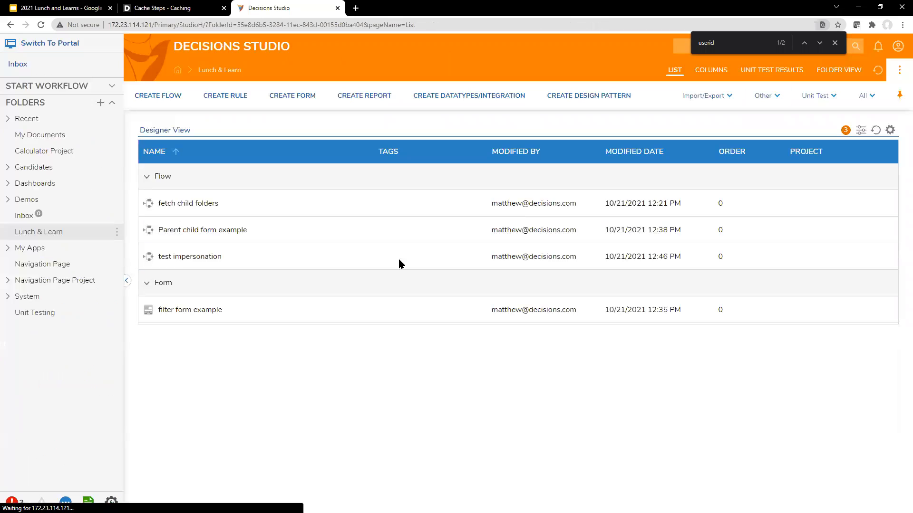
pyautogui.rightClick(286, 252)
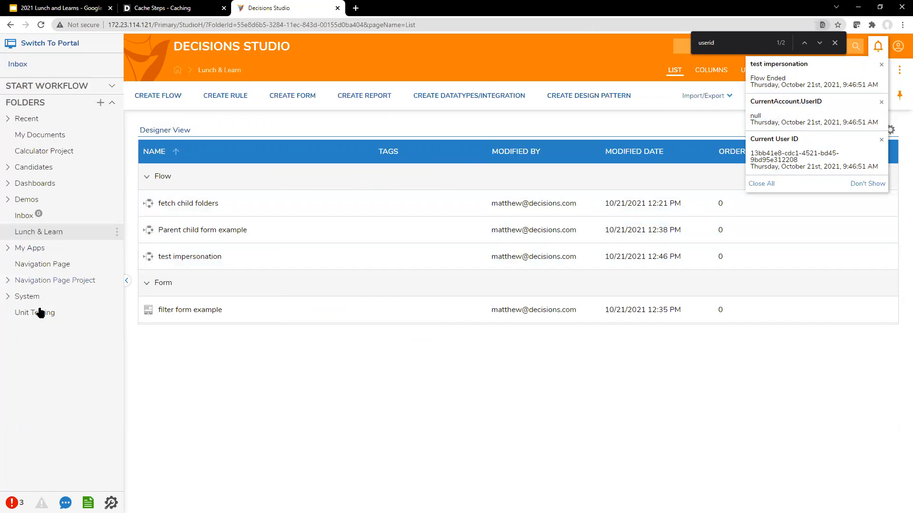
pyautogui.click(12, 297)
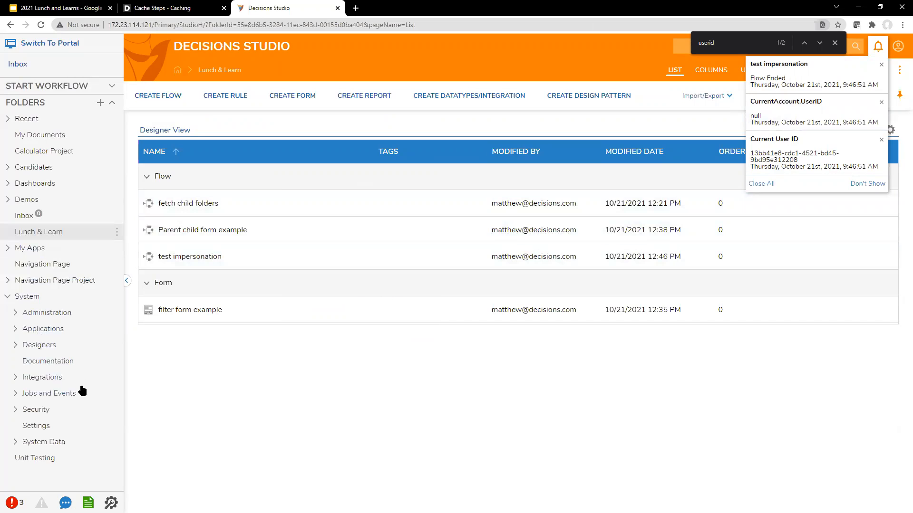
pyautogui.click(15, 410)
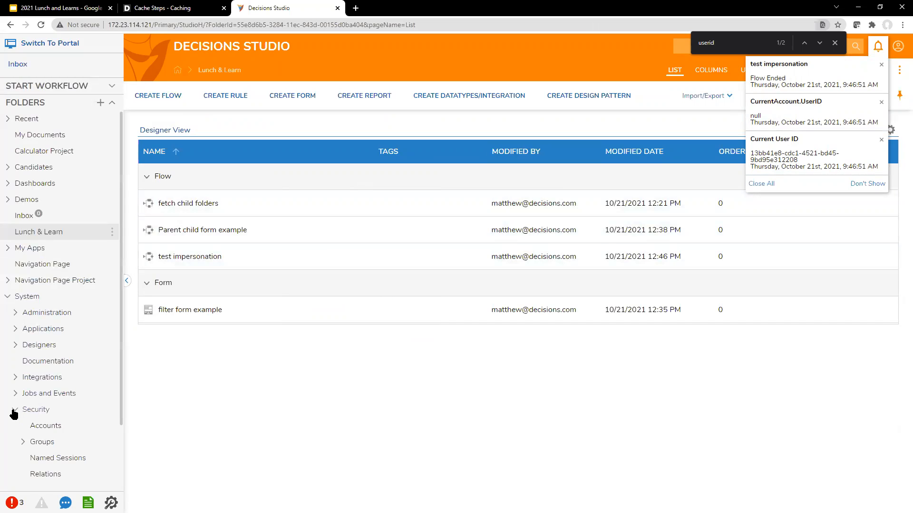
pyautogui.click(52, 426)
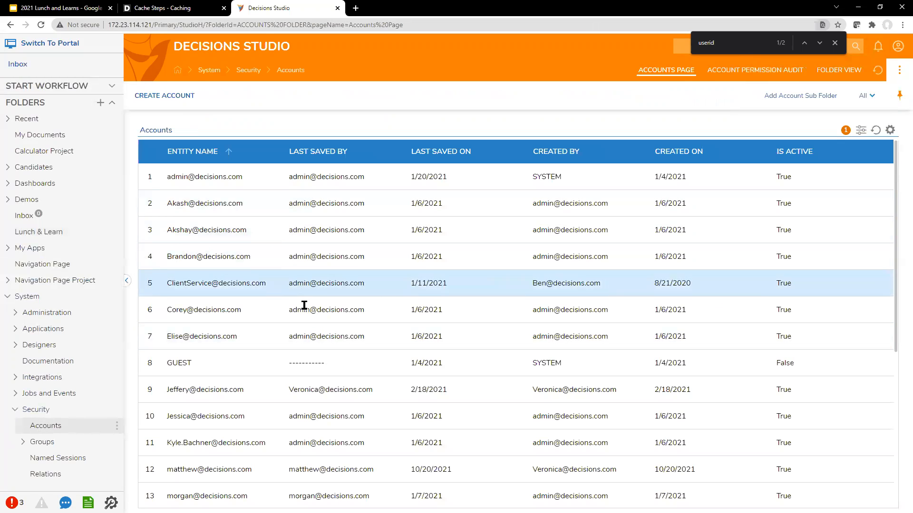
# Edit the row 12 account, fill in its User Identifier field, and save
pyautogui.scroll(-3, 305, 333)
pyautogui.rightClick(347, 336)
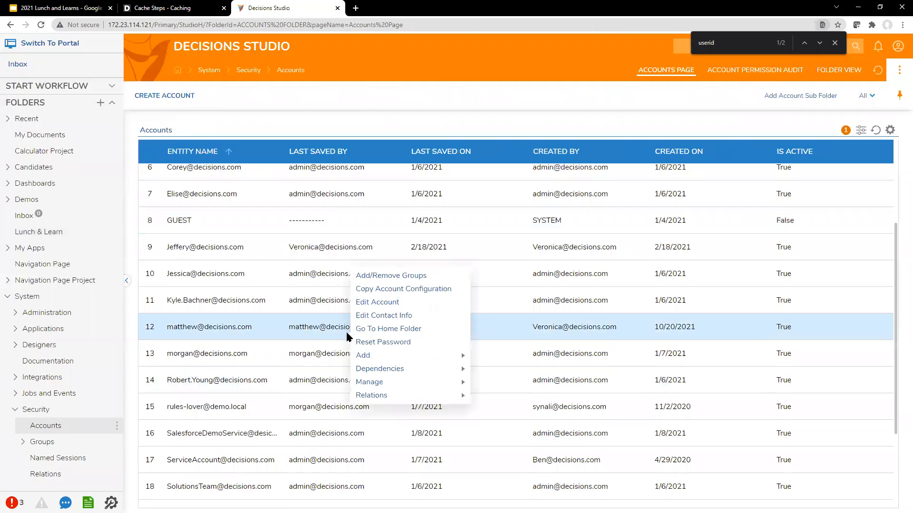
pyautogui.click(384, 302)
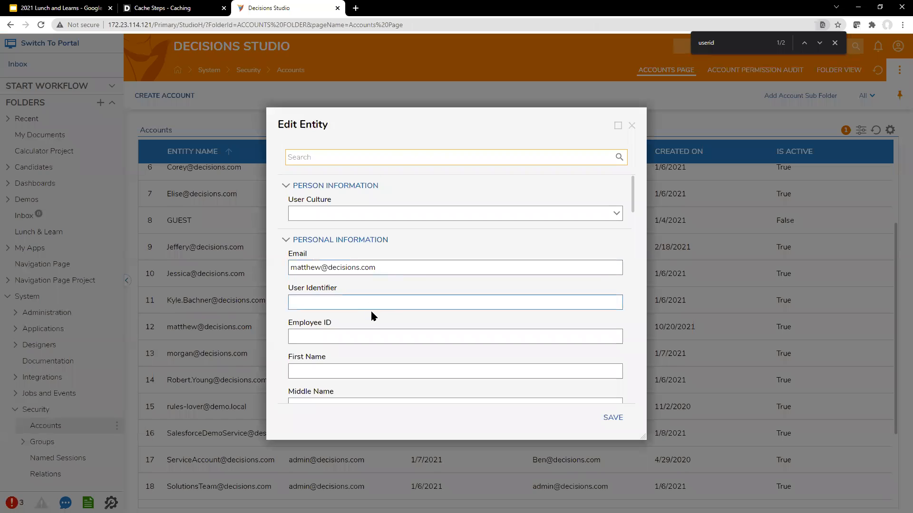
pyautogui.scroll(-3, 366, 310)
pyautogui.scroll(-6, 364, 335)
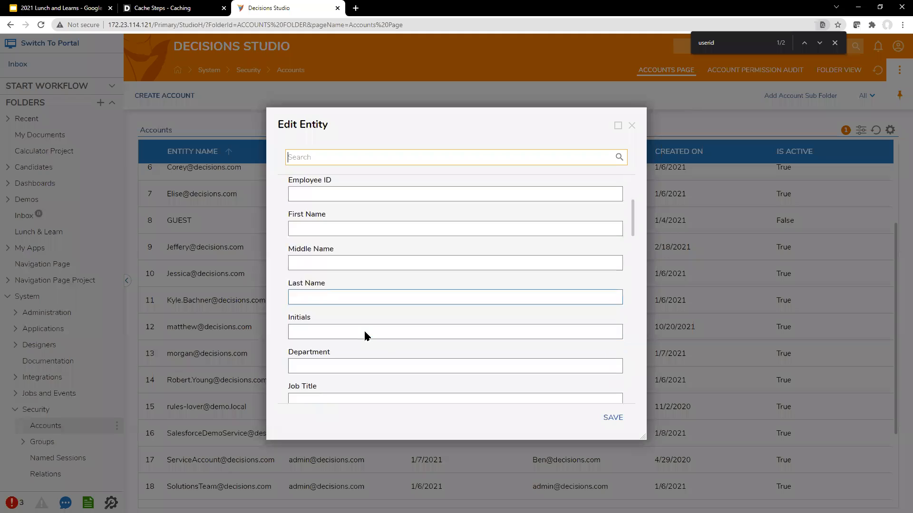
pyautogui.click(352, 155)
pyautogui.write('user')
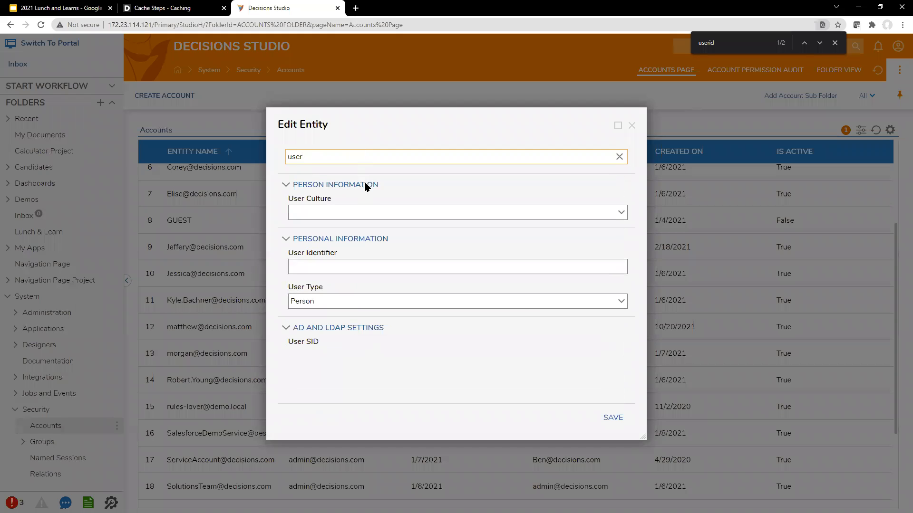
pyautogui.click(352, 268)
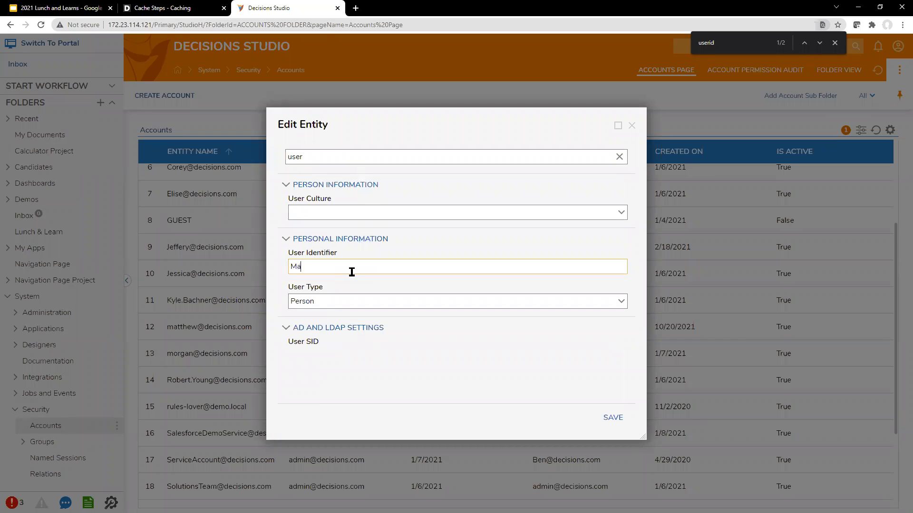
pyautogui.click(613, 417)
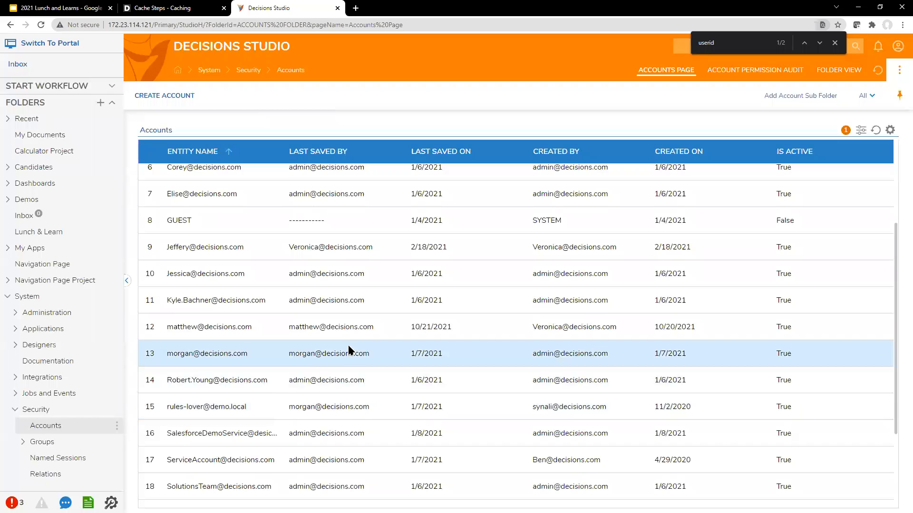
# Open the row 13 account for editing and locate its impersonation settings
pyautogui.rightClick(323, 349)
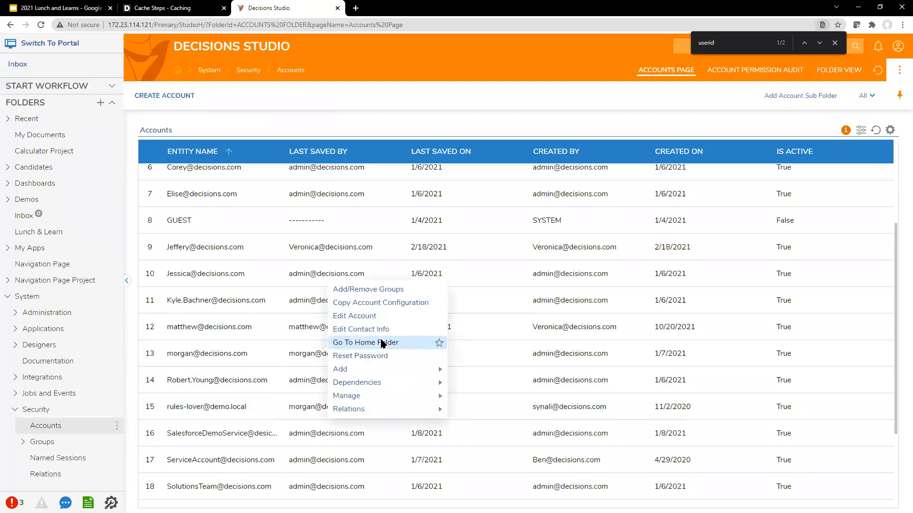
pyautogui.click(379, 315)
pyautogui.write('ime')
pyautogui.press('BackSpace')
pyautogui.write('p')
pyautogui.click(375, 200)
# Allow the row 12 account, entered by its e-mail, to impersonate it with Never Expire, and save
pyautogui.click(619, 212)
pyautogui.click(363, 176)
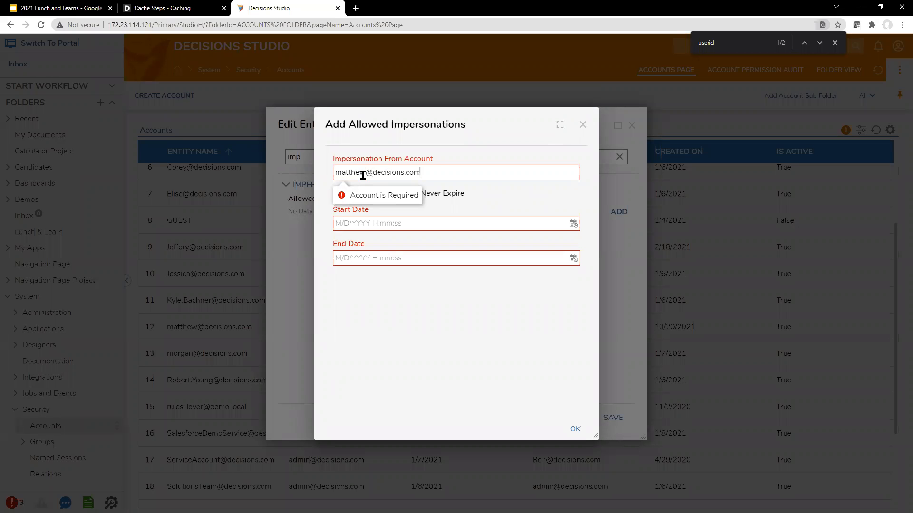
pyautogui.click(454, 193)
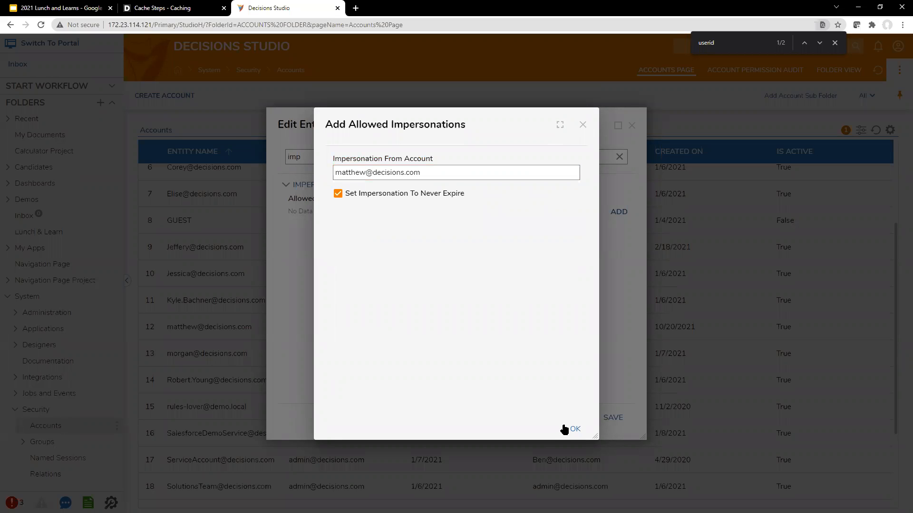
pyautogui.click(562, 424)
pyautogui.click(617, 420)
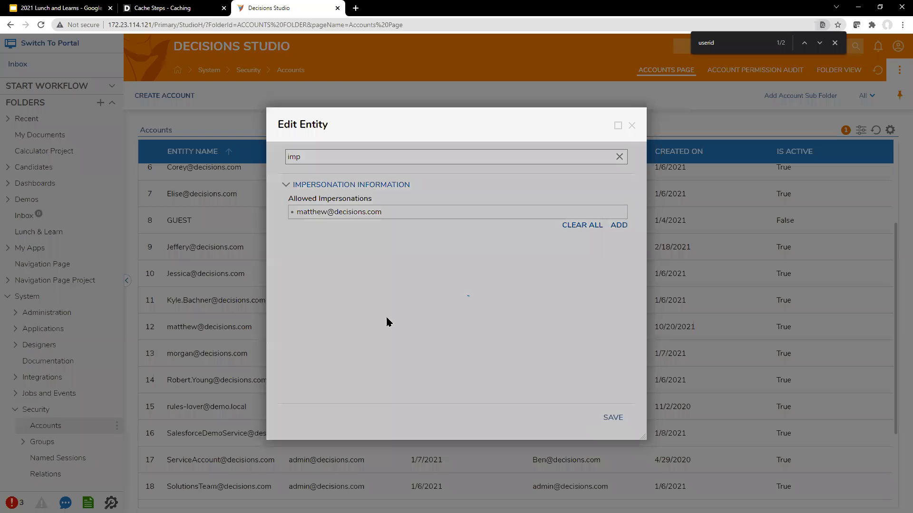
pyautogui.rightClick(276, 339)
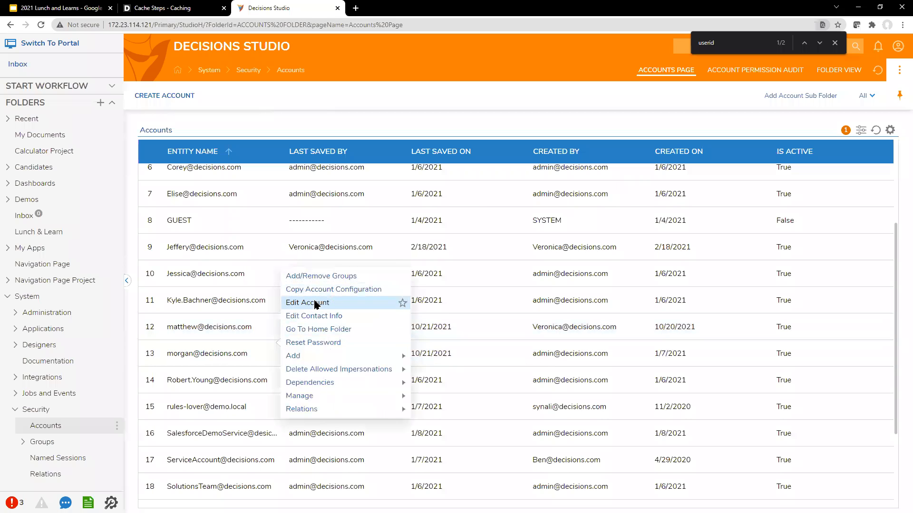
# Edit the row 13 account, fill in its User Identifier field, and save
pyautogui.click(344, 303)
pyautogui.write('user')
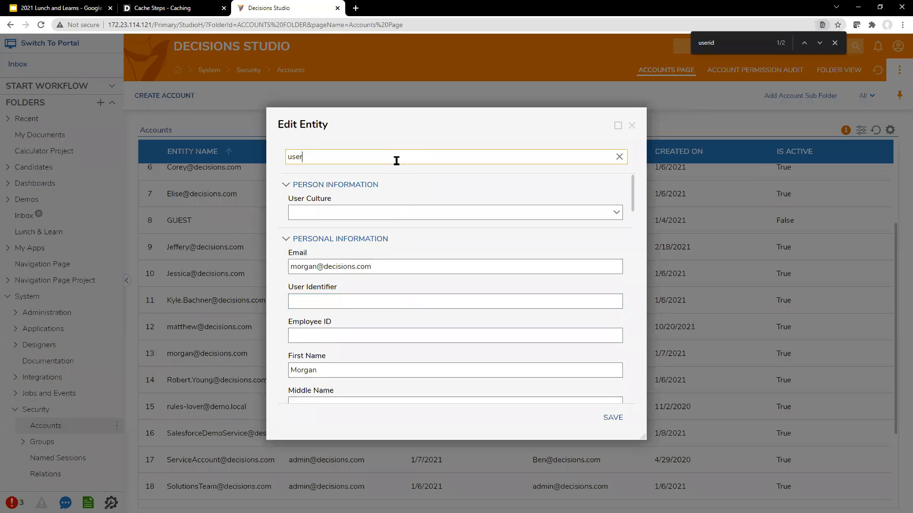
pyautogui.click(381, 268)
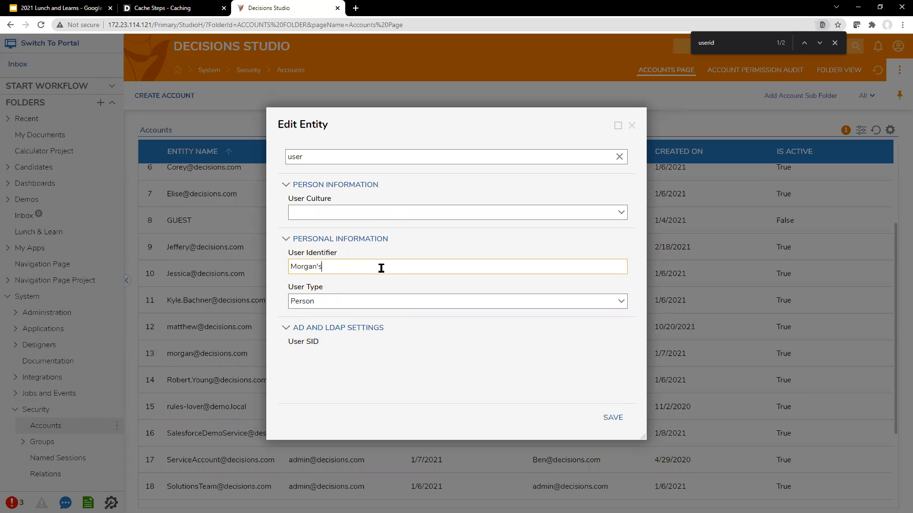
pyautogui.click(613, 418)
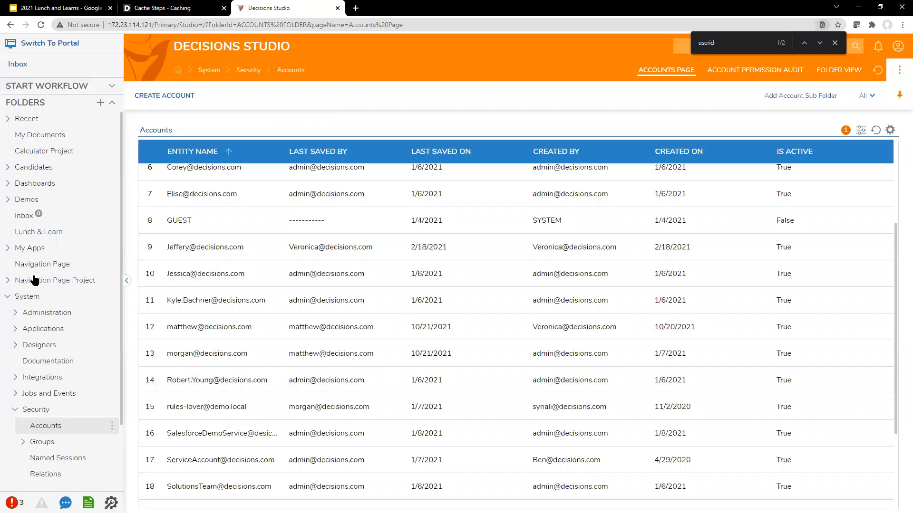
# Run the test impersonation flow from the Lunch & Learn folder and clear the old result notifications
pyautogui.click(41, 232)
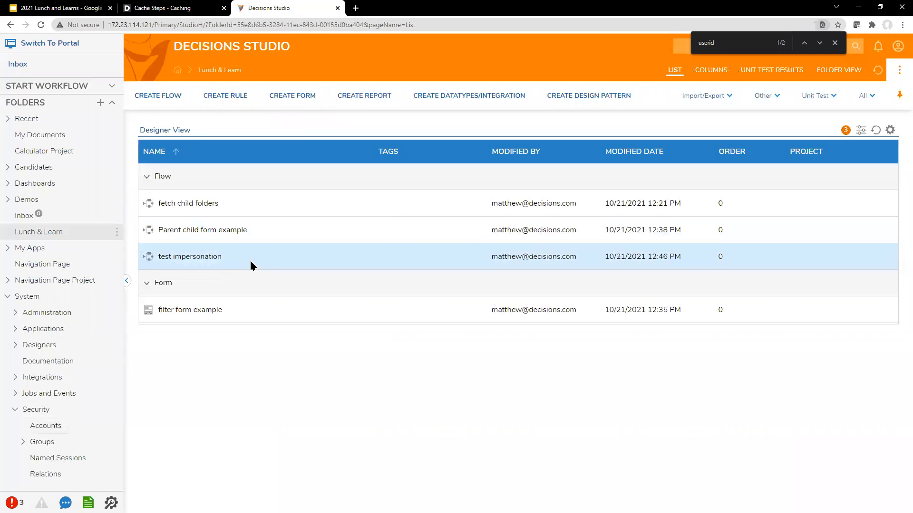
pyautogui.rightClick(250, 259)
pyautogui.click(291, 193)
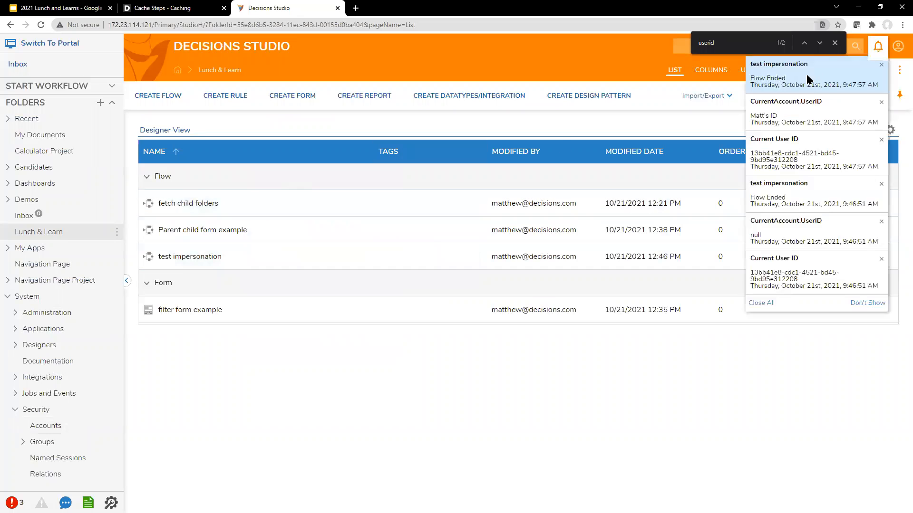
pyautogui.click(835, 43)
pyautogui.click(761, 303)
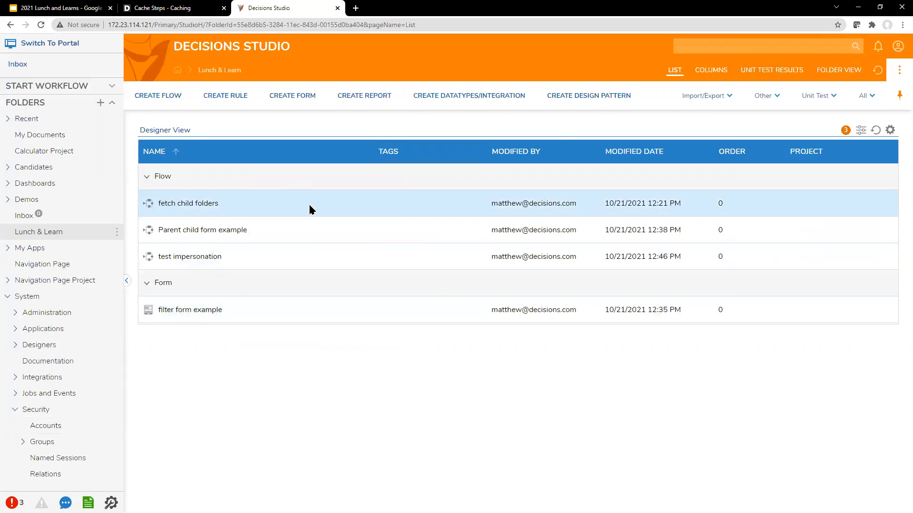
# Rerun test impersonation and select the CurrentAccount.UserID and Current User ID GUID values in the results
pyautogui.rightClick(298, 247)
pyautogui.click(332, 183)
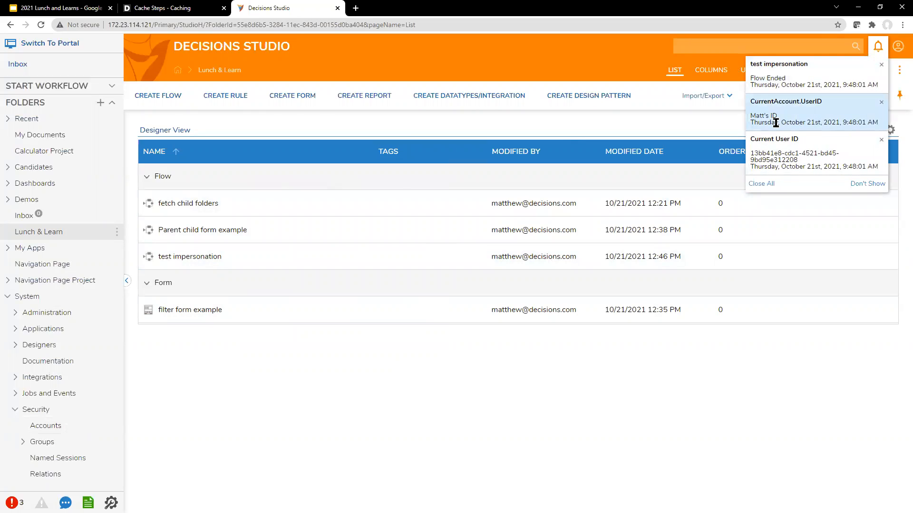
pyautogui.moveTo(752, 116); pyautogui.dragTo(789, 113)
pyautogui.click(790, 114)
pyautogui.moveTo(752, 153); pyautogui.dragTo(832, 161)
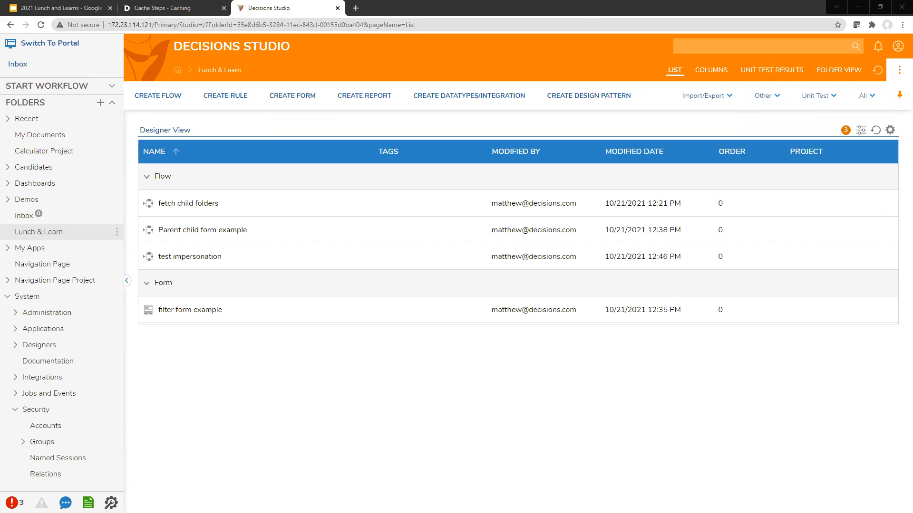
# Reload the studio, then use Login As... to impersonate the other demo account
pyautogui.click(897, 47)
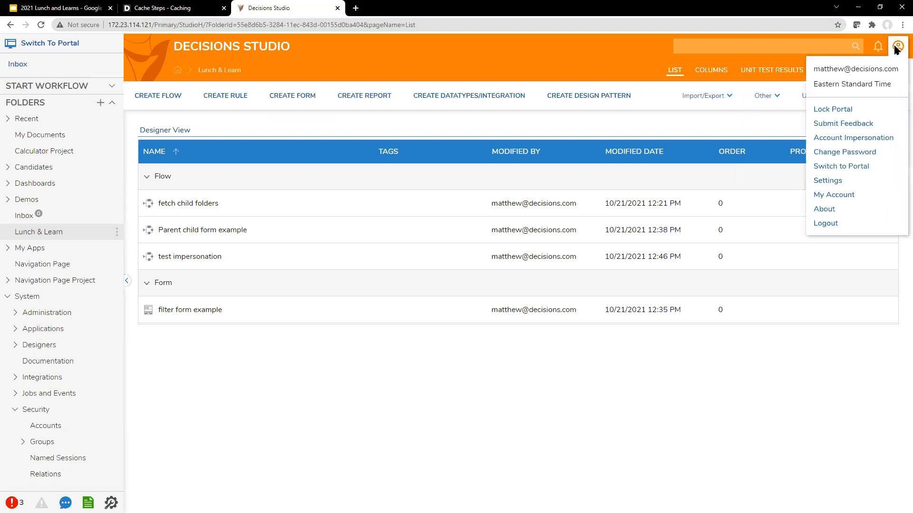
pyautogui.click(41, 24)
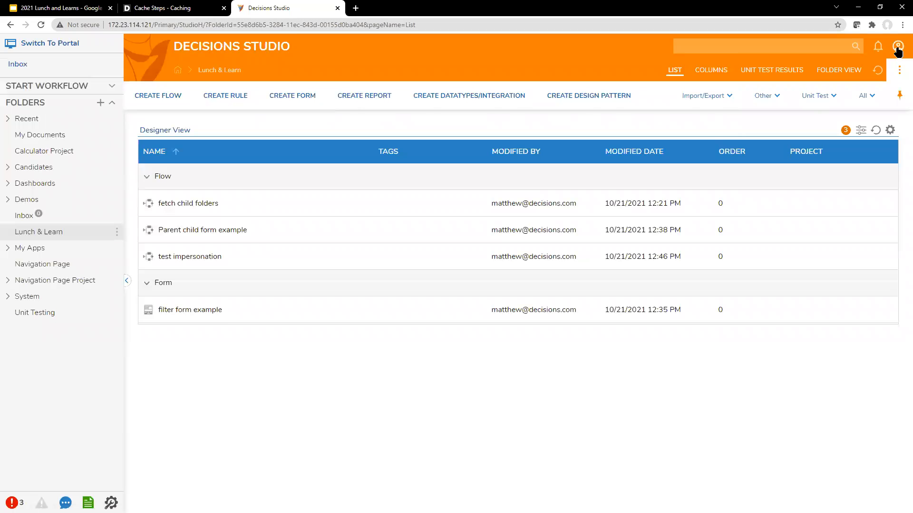
pyautogui.click(897, 46)
pyautogui.click(874, 112)
pyautogui.click(477, 258)
pyautogui.click(507, 317)
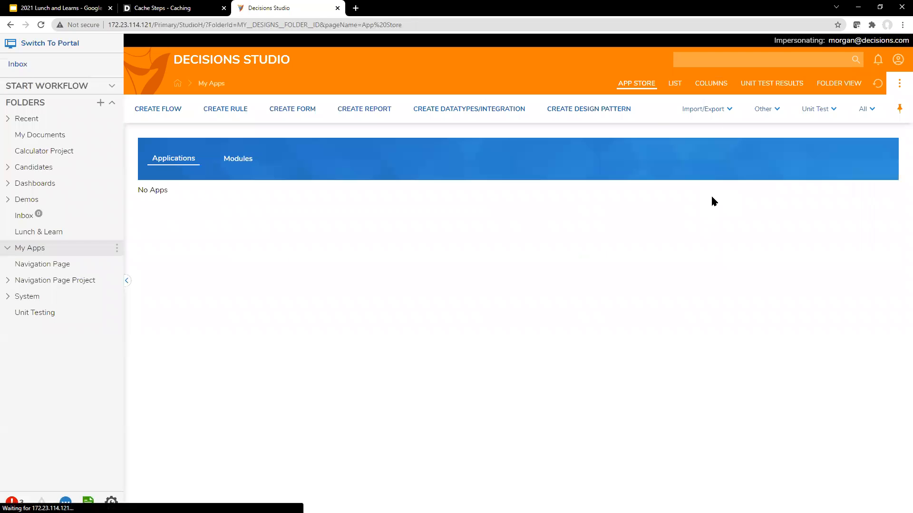
# Run test impersonation from Lunch & Learn as the impersonated user and select its Current User ID
pyautogui.click(63, 235)
pyautogui.rightClick(298, 267)
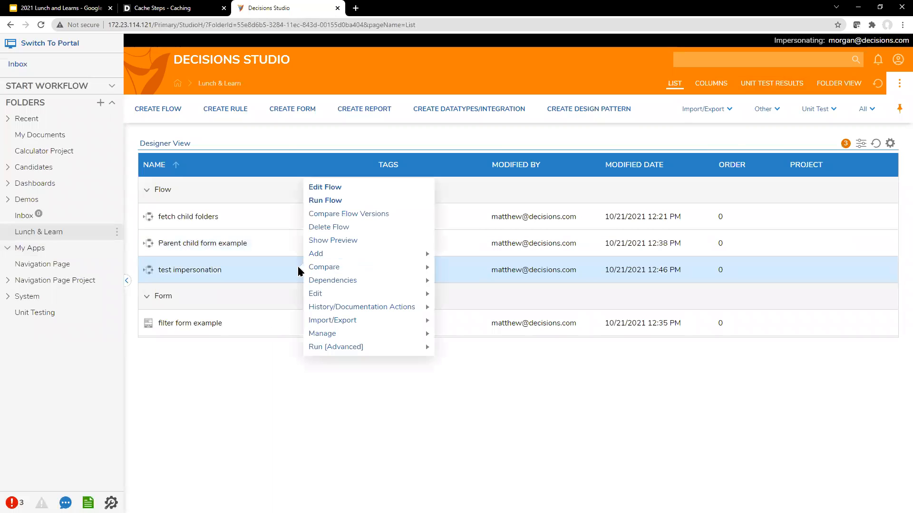
pyautogui.click(342, 204)
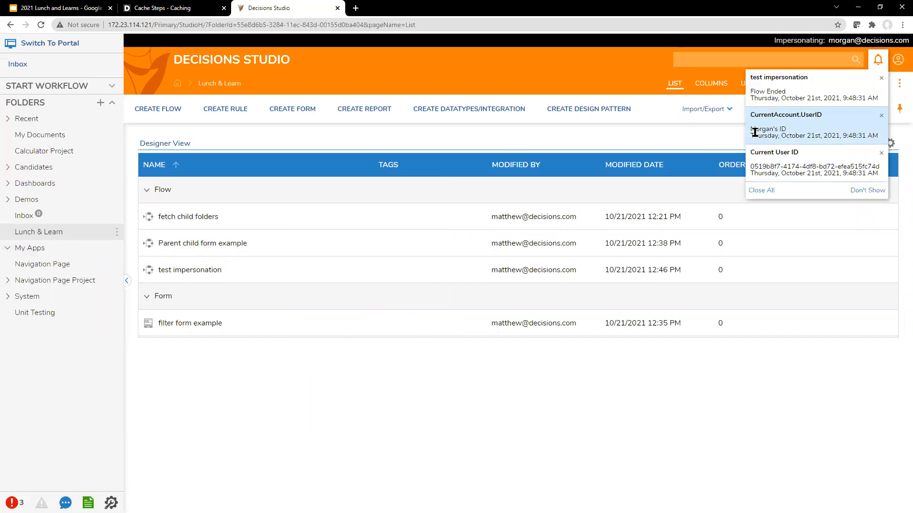
pyautogui.moveTo(750, 166); pyautogui.dragTo(887, 167)
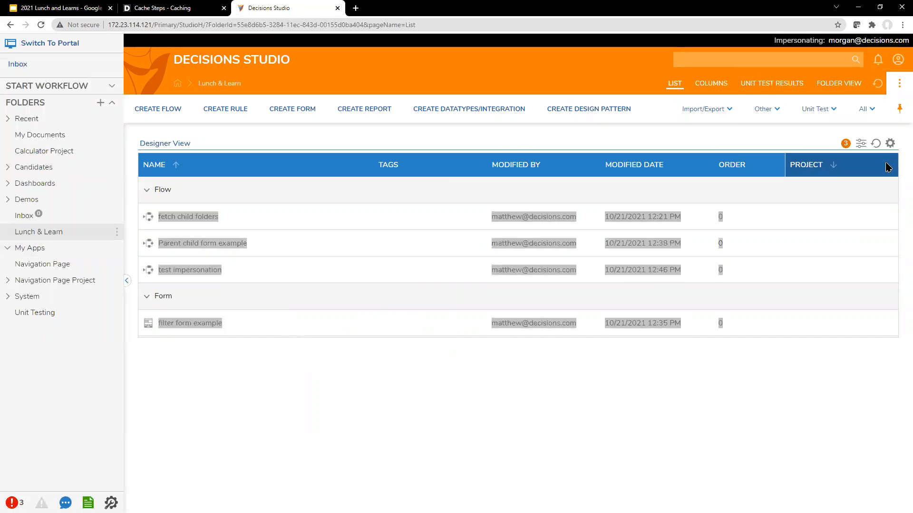
pyautogui.click(878, 59)
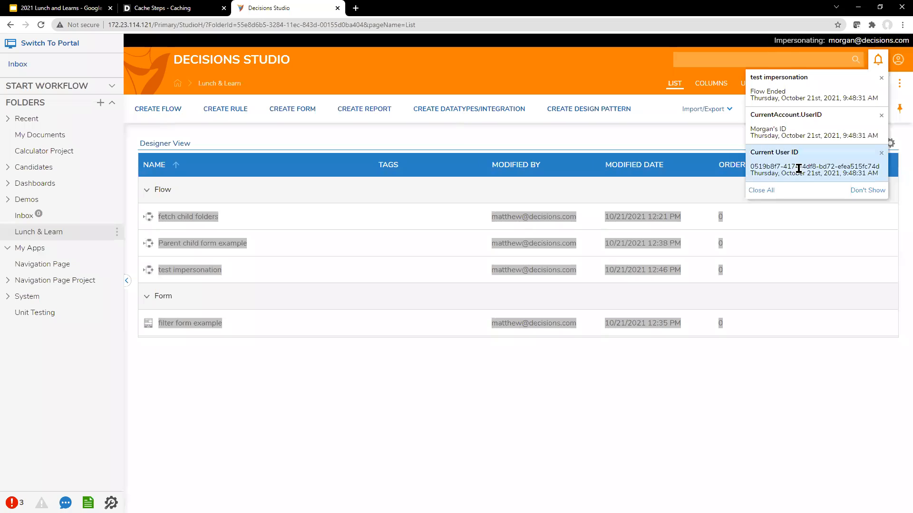
pyautogui.tripleClick(798, 168)
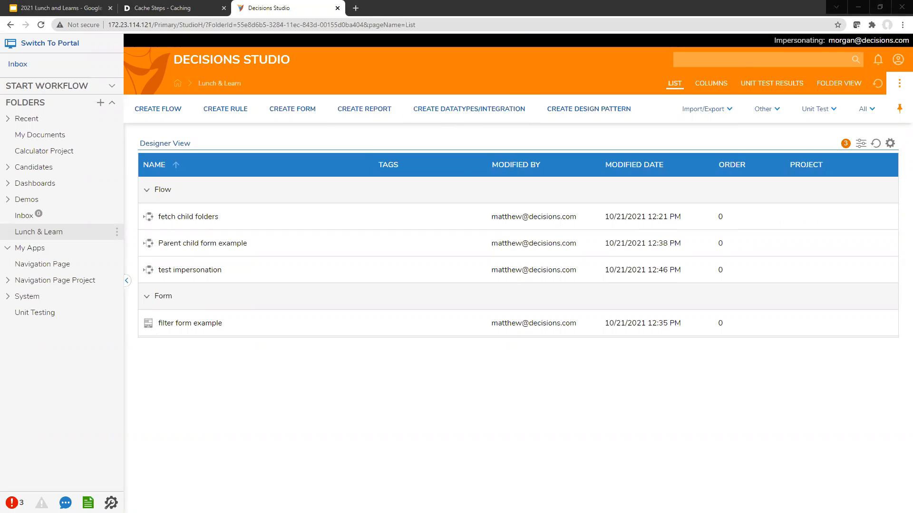
# Open System Information via About in the account menu, showing version 7.7.1 Revision 68264
pyautogui.click(571, 7)
pyautogui.click(898, 59)
pyautogui.click(840, 238)
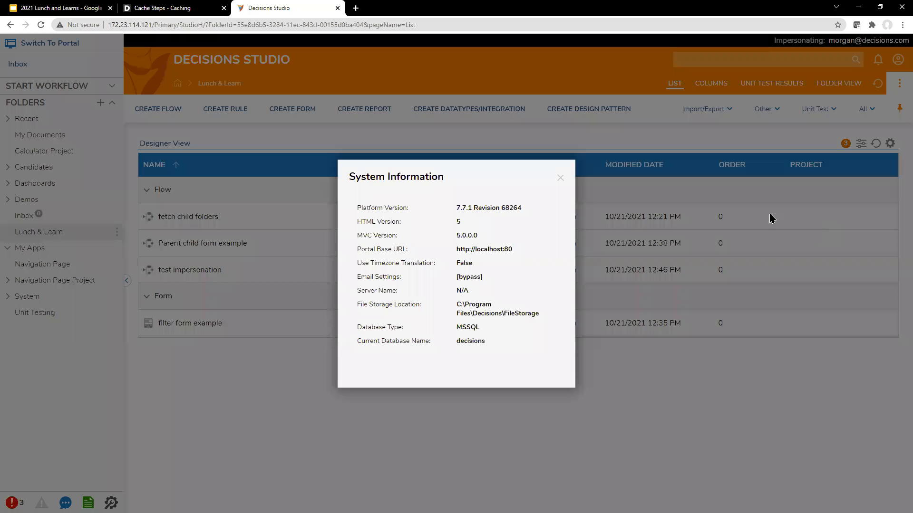